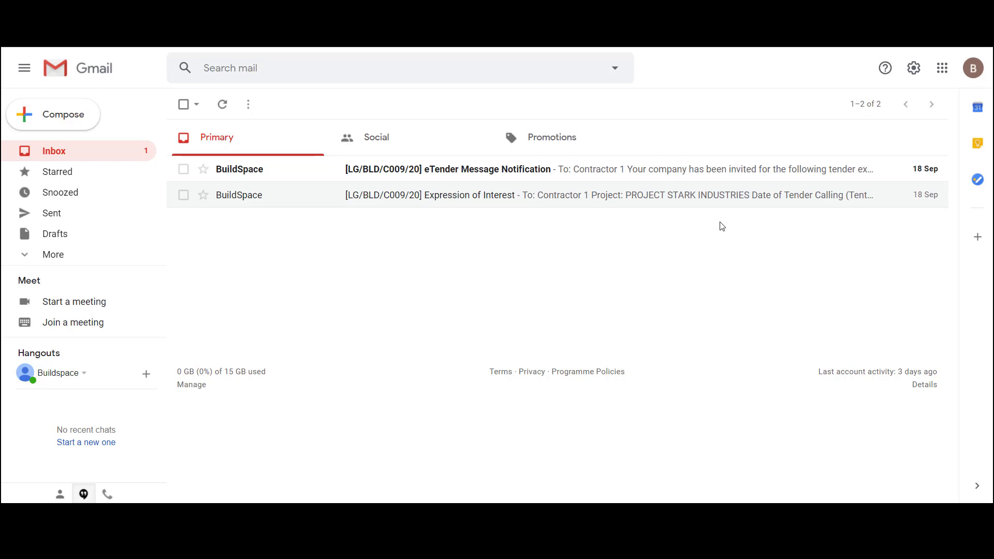
# Open the eTender Message Notification email for PROJECT STARK INDUSTRIES, read the invitation and follow its tender submission link.
pyautogui.click(659, 171)
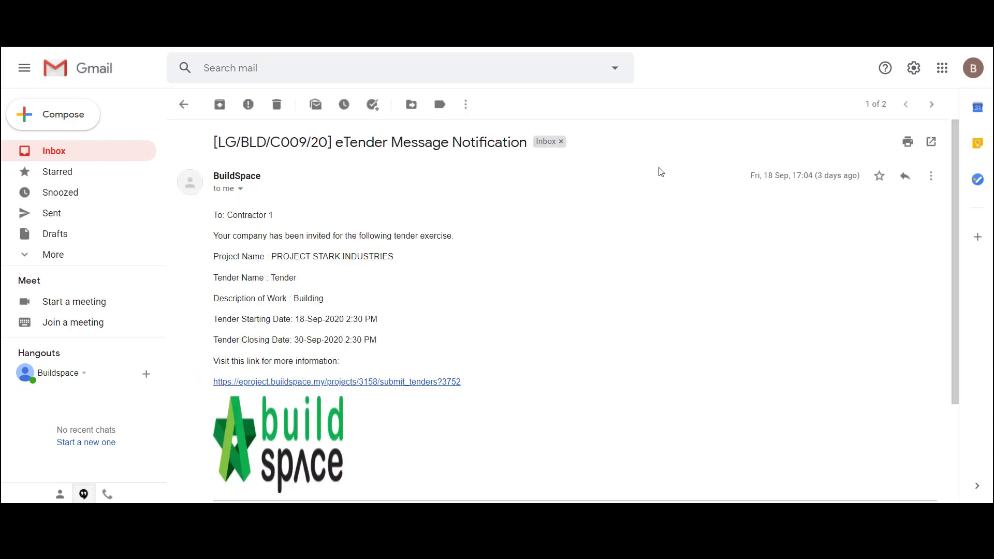
pyautogui.moveTo(211, 216); pyautogui.dragTo(449, 239)
pyautogui.click(414, 271)
pyautogui.click(293, 384)
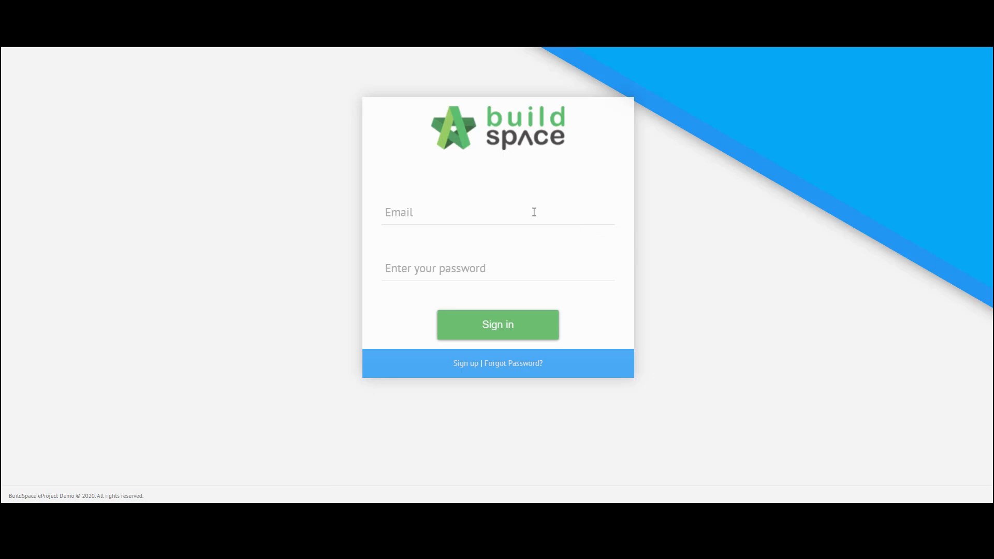
# Sign in to BuildSpace eProject with the contractor account's email and password.
pyautogui.click(534, 212)
pyautogui.click(520, 285)
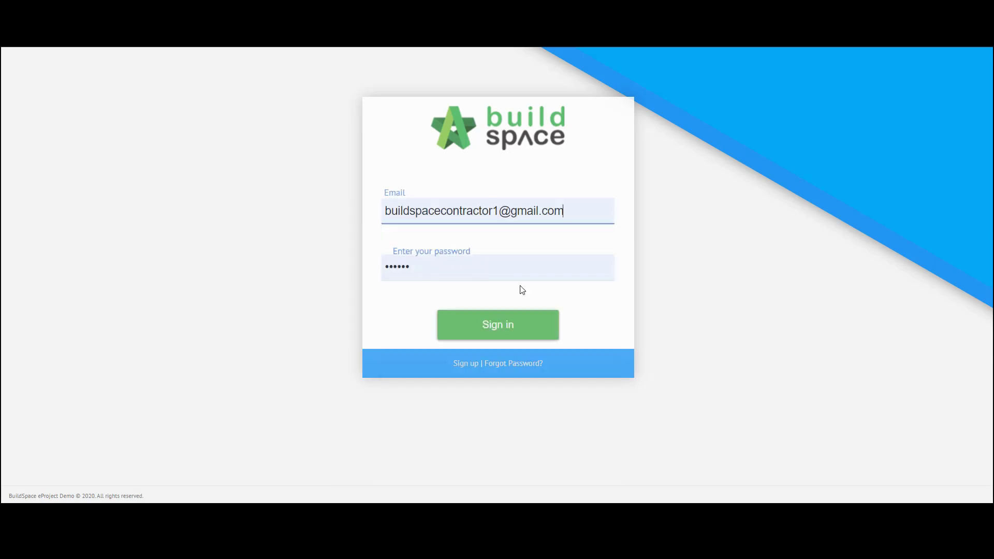
pyautogui.click(505, 328)
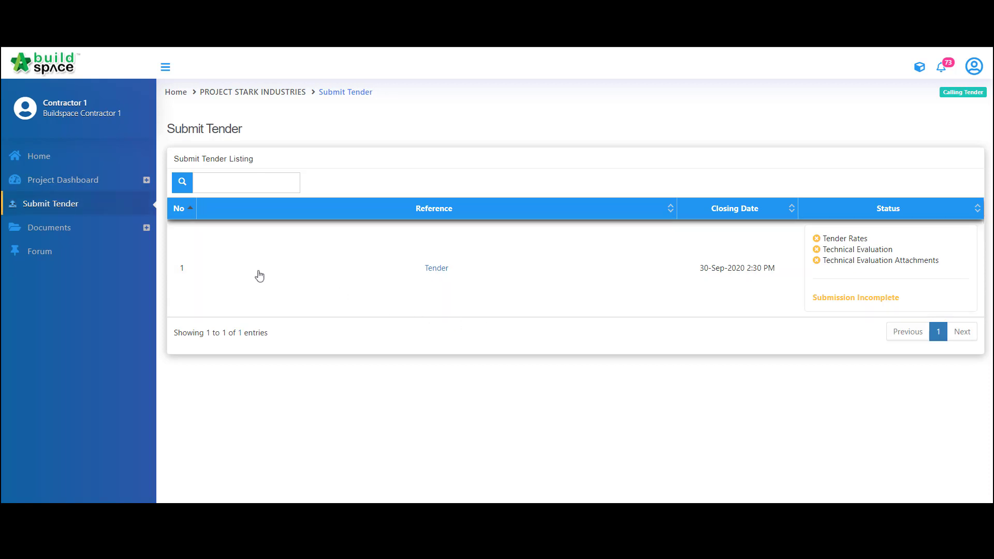
# Open the DRAWINGS folder in the project's tender documents.
pyautogui.click(68, 228)
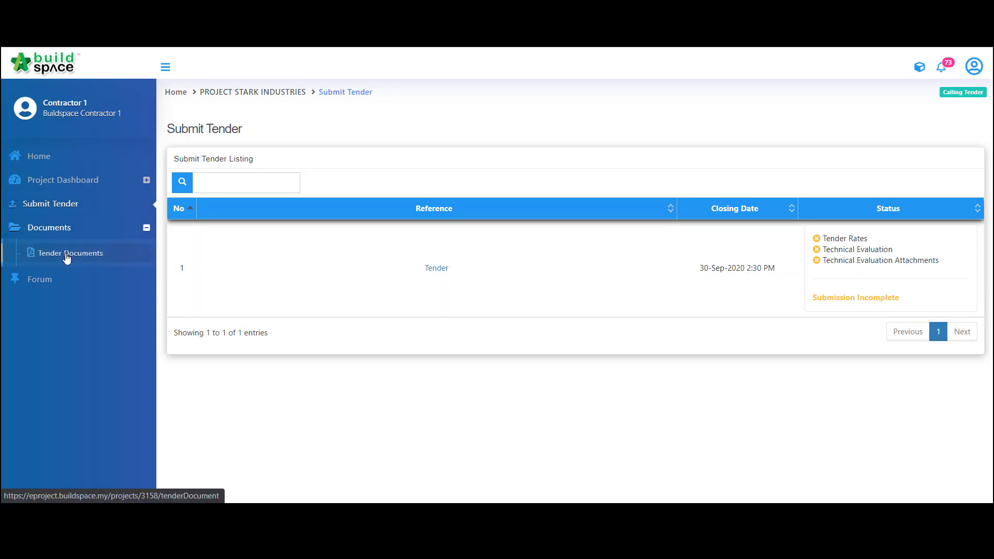
pyautogui.click(67, 255)
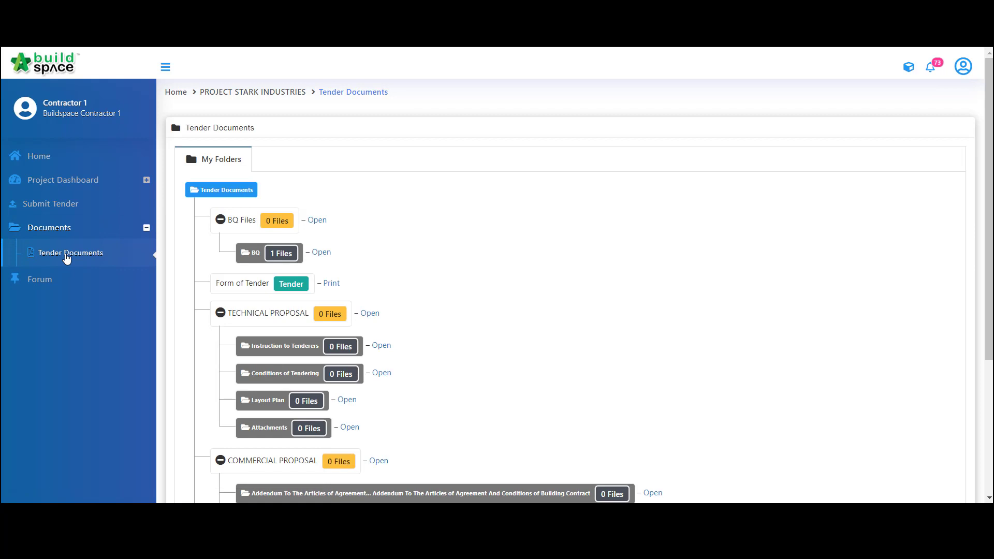
pyautogui.scroll(-4, 178, 278)
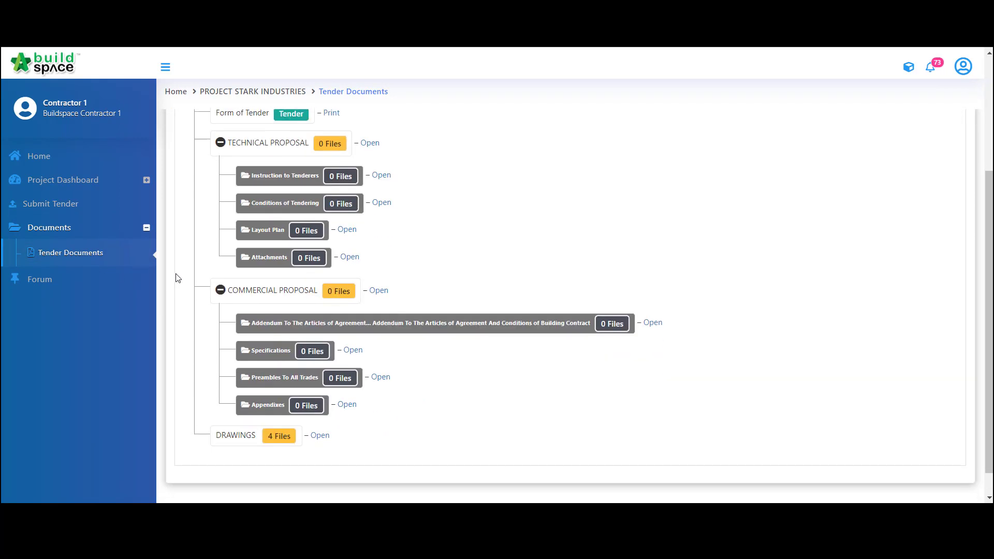
pyautogui.click(318, 406)
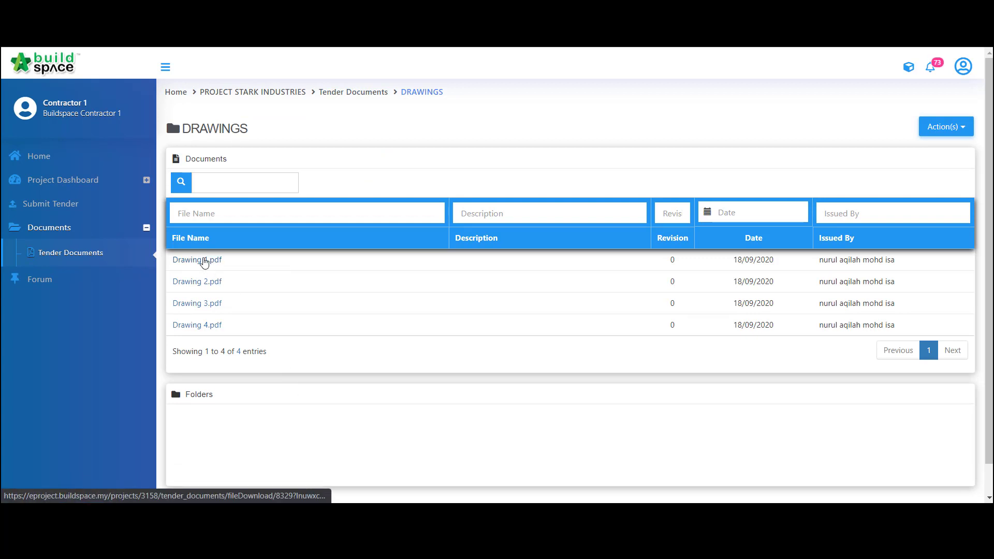
# Download Drawing 1.pdf to the Downloads folder.
pyautogui.click(204, 263)
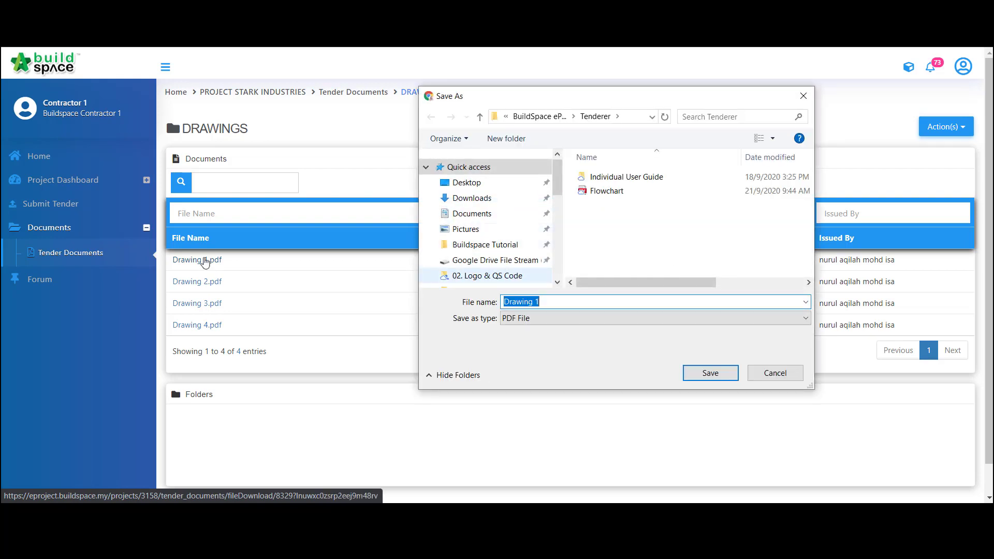
pyautogui.click(496, 200)
pyautogui.press('Return')
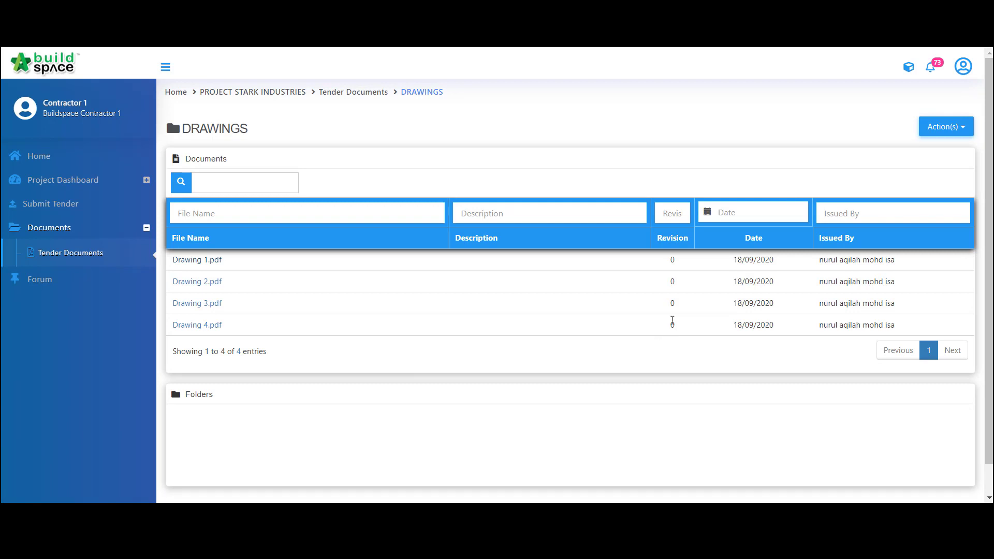
# Download the whole DRAWINGS folder as a zipped file named DRAWINGS to Downloads.
pyautogui.click(948, 128)
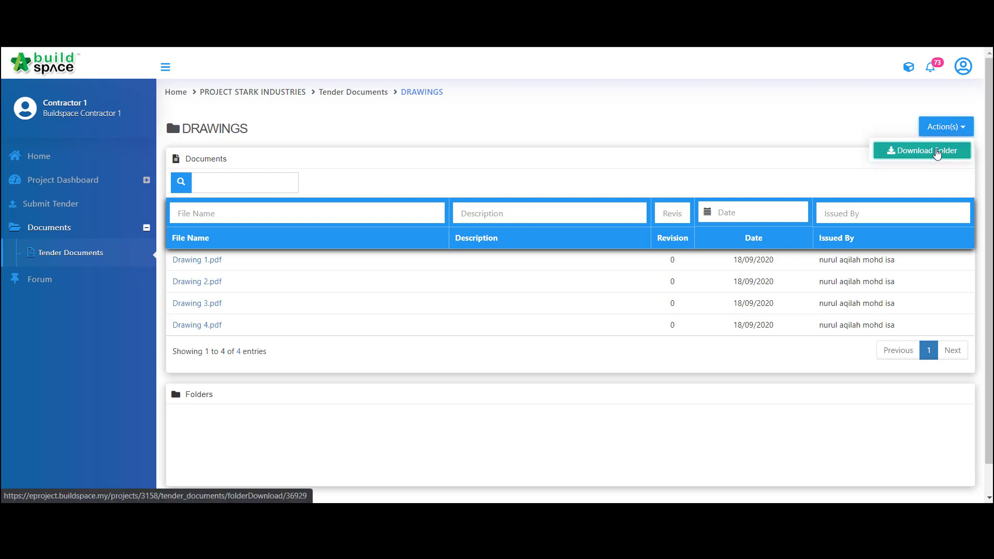
pyautogui.click(938, 152)
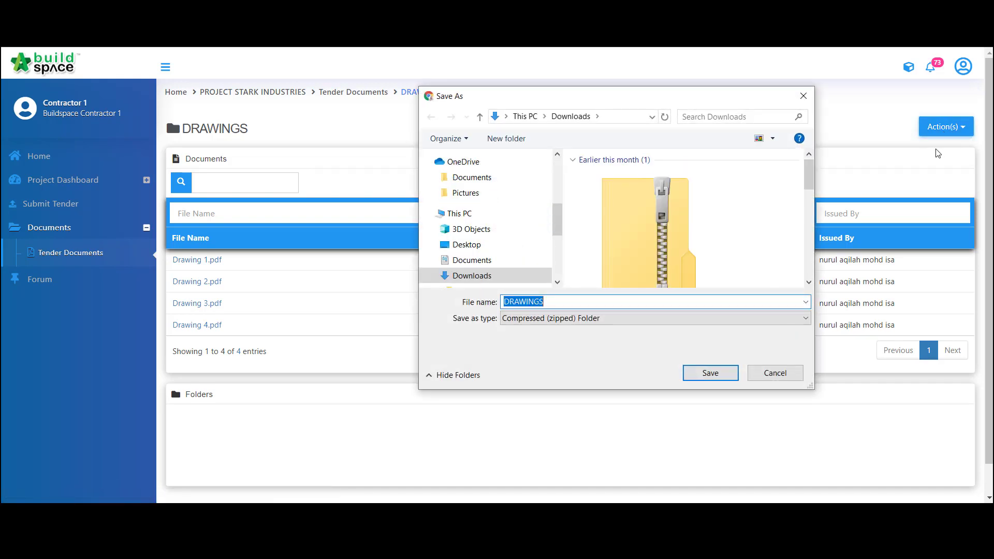
pyautogui.click(685, 373)
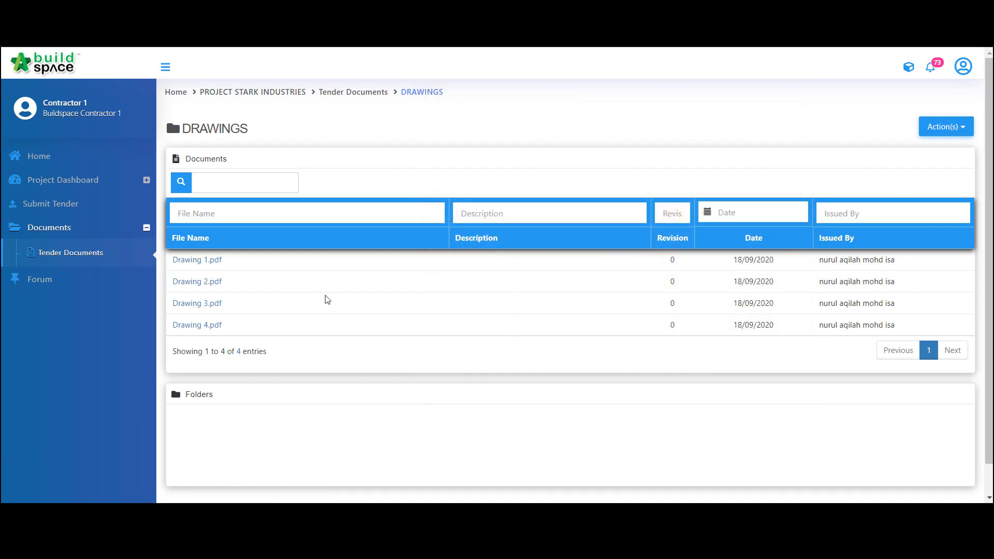
# Download project-stark-industries.ebq from the BQ folder of the tender documents to Downloads.
pyautogui.click(111, 253)
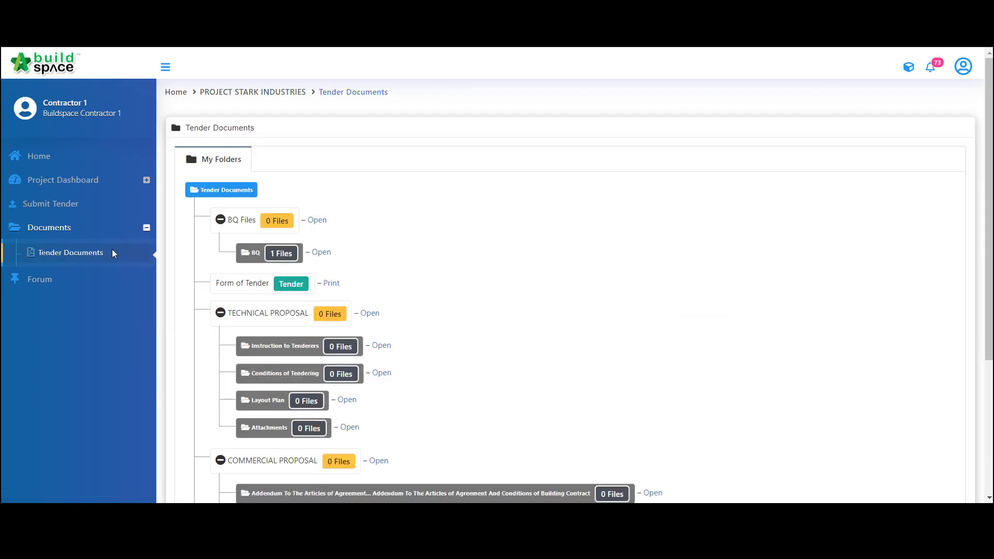
pyautogui.click(321, 253)
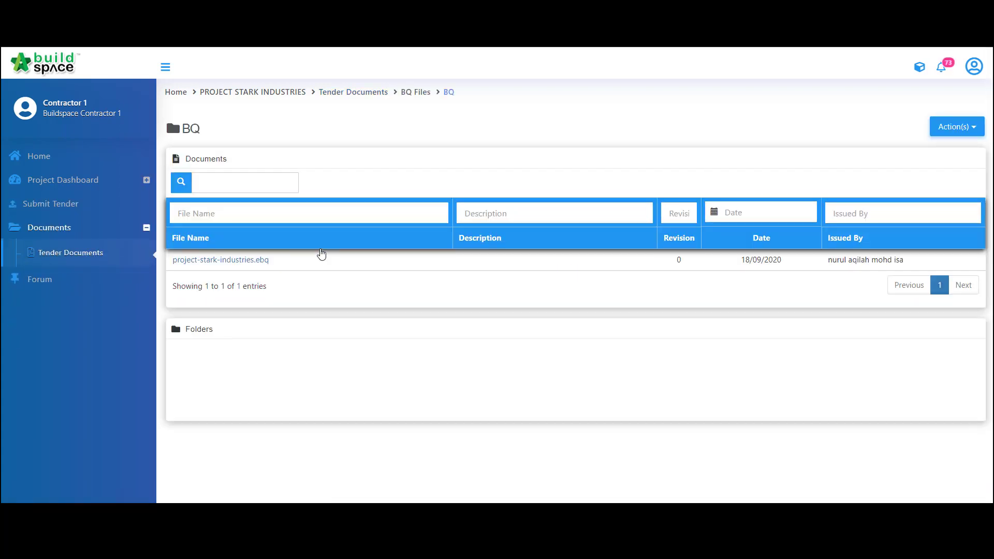
pyautogui.click(258, 261)
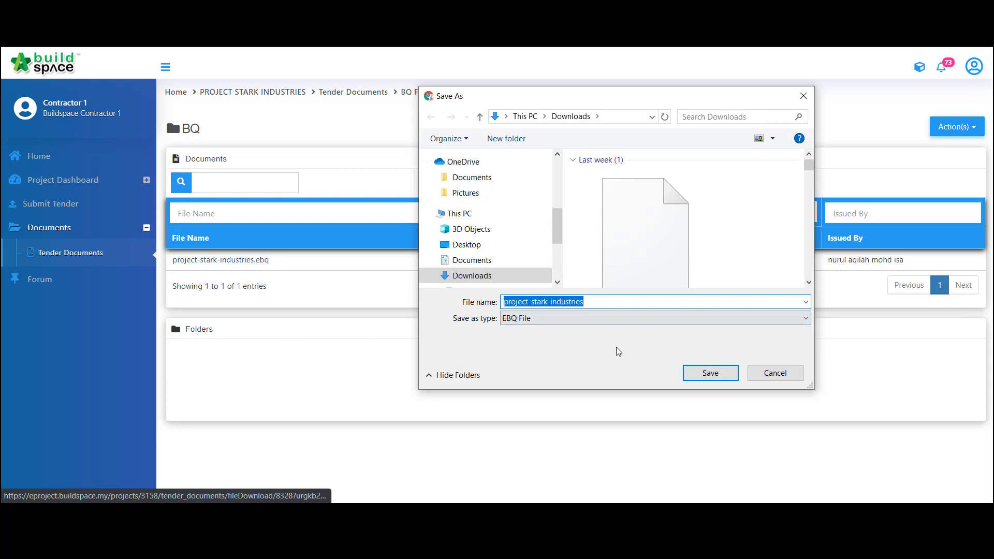
pyautogui.click(720, 375)
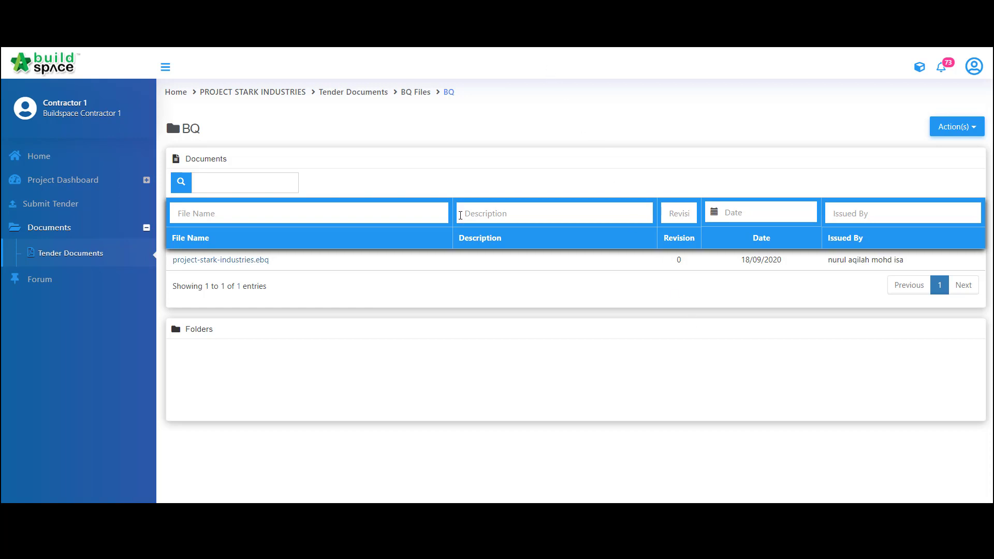
# Open the Tender entry in the project's Submit Tender listing.
pyautogui.click(123, 209)
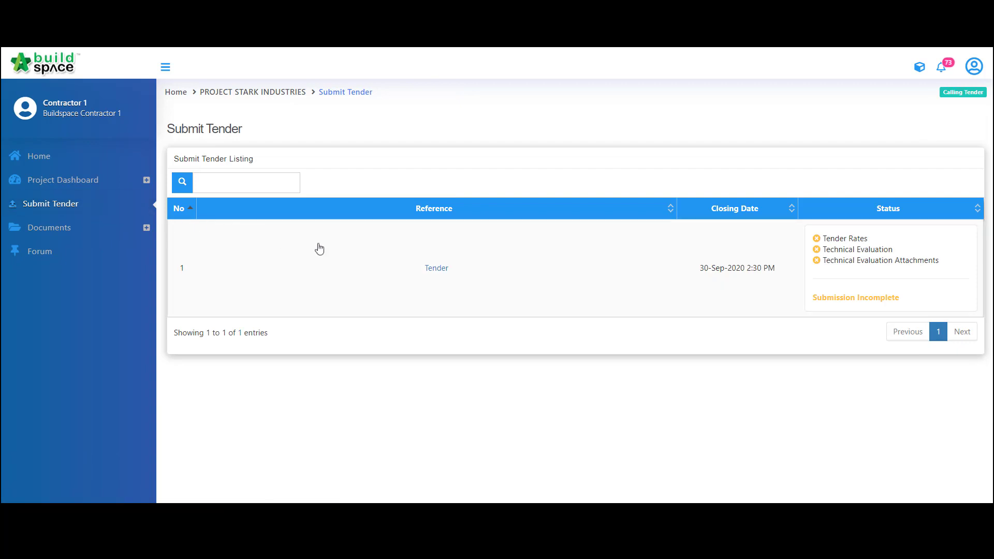
pyautogui.click(435, 268)
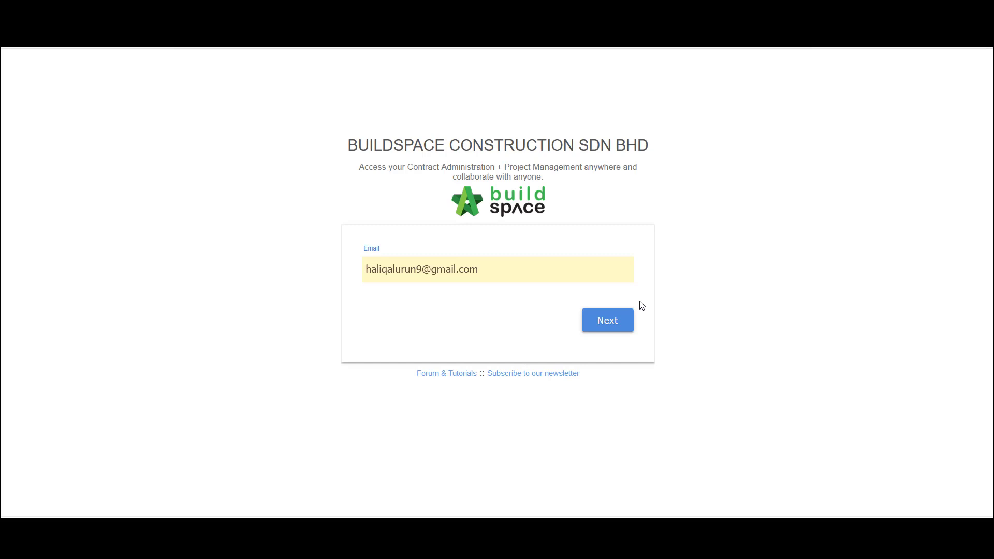
# Switch to the BuildSpace estimating site, sign in with the prefilled account email and open the Tendering module.
pyautogui.click(610, 321)
pyautogui.click(611, 376)
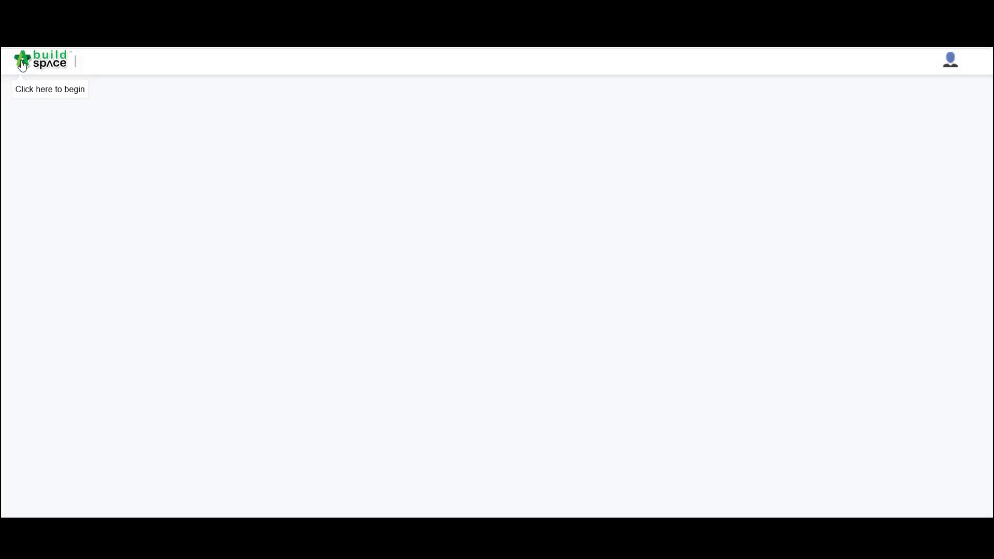
pyautogui.click(22, 64)
pyautogui.click(187, 92)
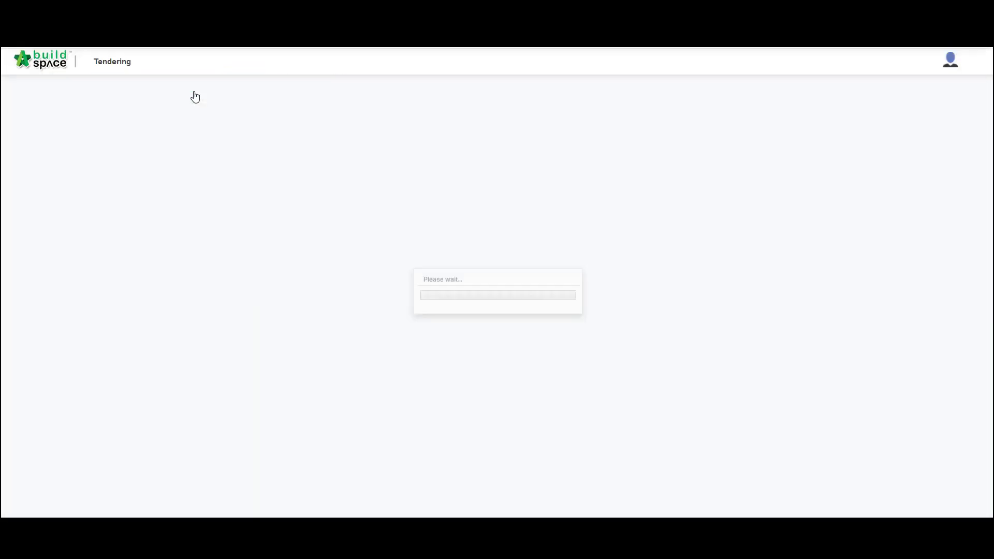
# Import the tender project from the downloaded file project-stark-industries(1).ebq.
pyautogui.click(72, 112)
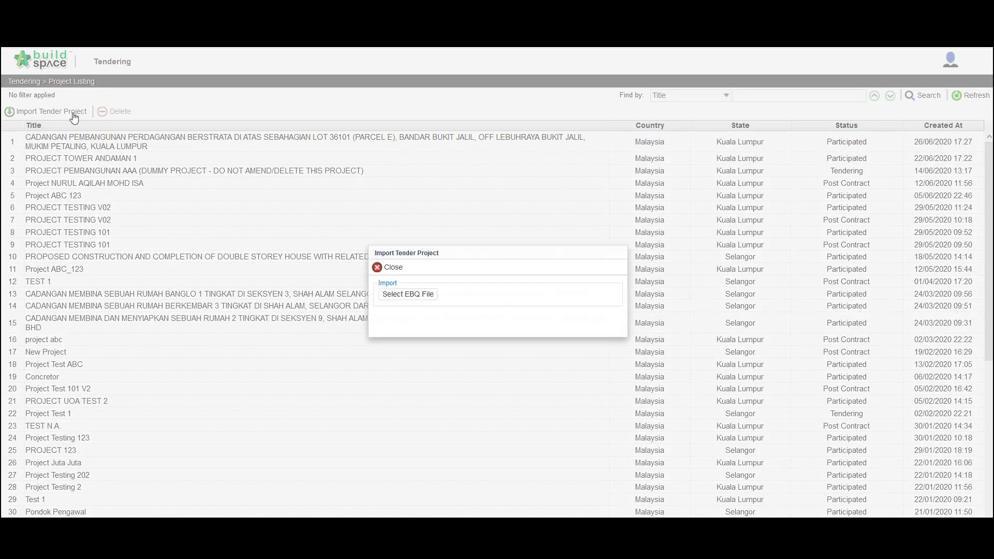
pyautogui.click(400, 294)
pyautogui.click(188, 126)
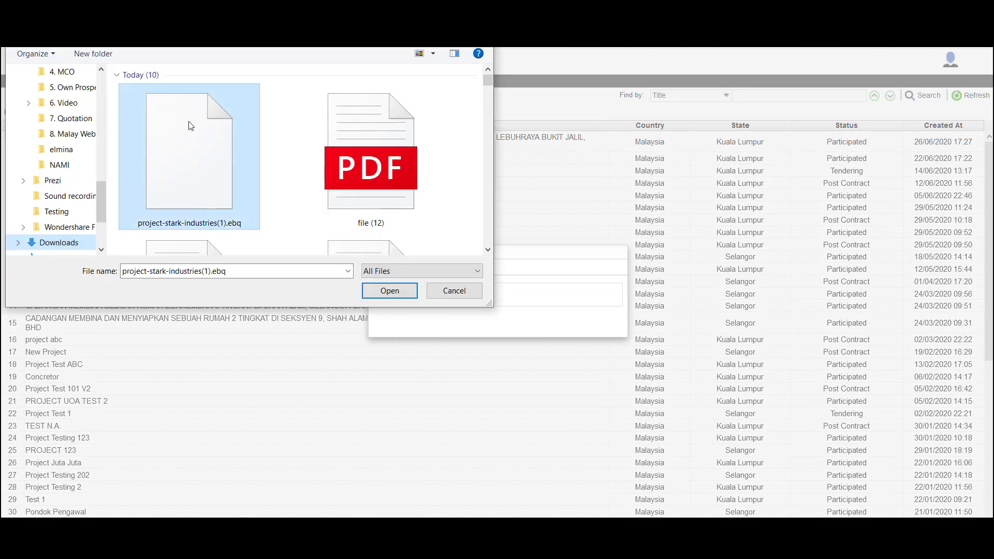
pyautogui.click(380, 295)
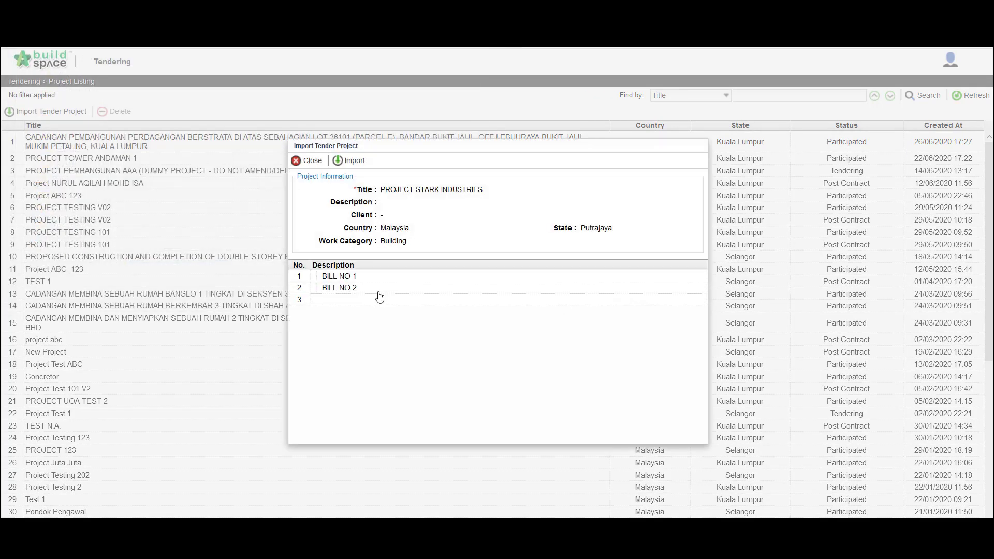
pyautogui.click(354, 161)
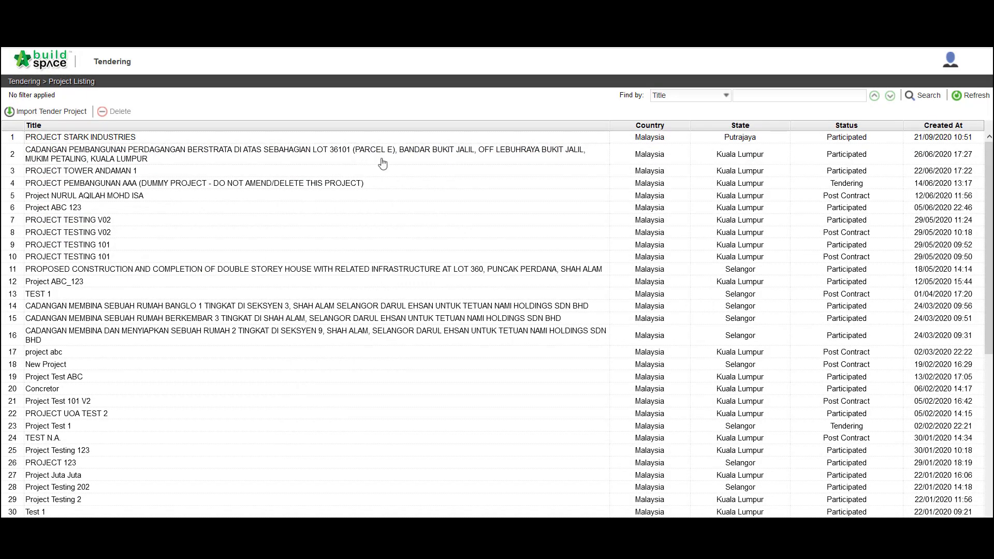
# Open the FRAME element of BILL NO 1 in the imported PROJECT STARK INDUSTRIES.
pyautogui.doubleClick(507, 137)
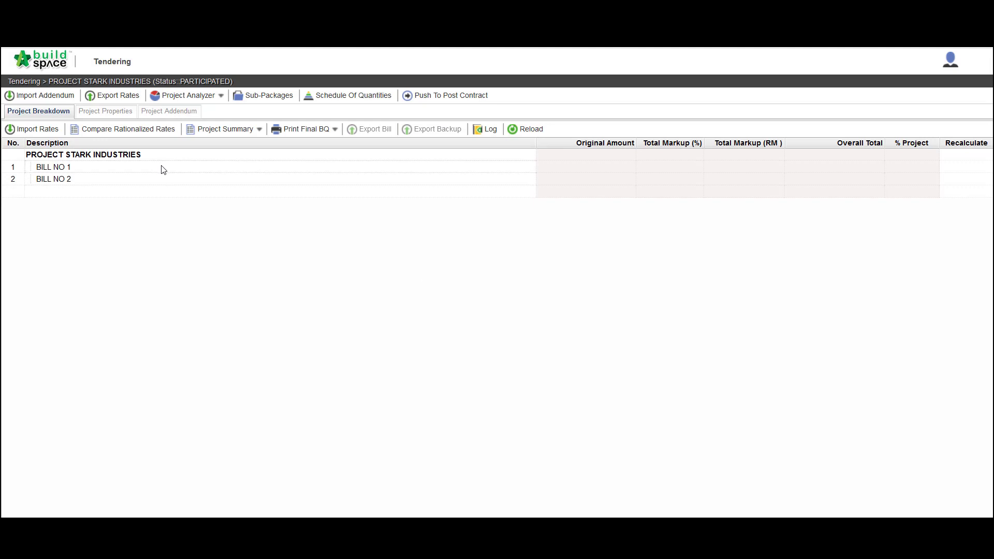
pyautogui.doubleClick(162, 169)
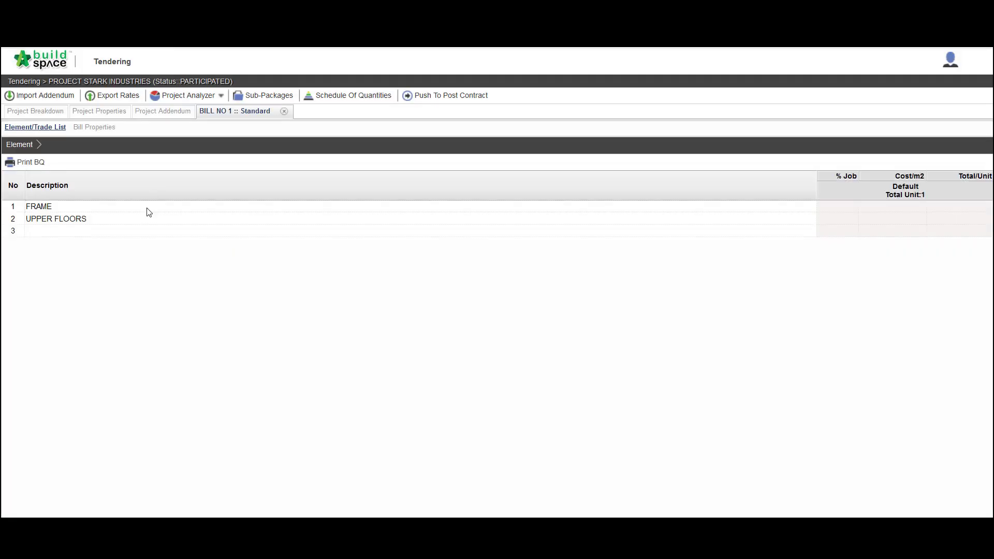
pyautogui.doubleClick(149, 210)
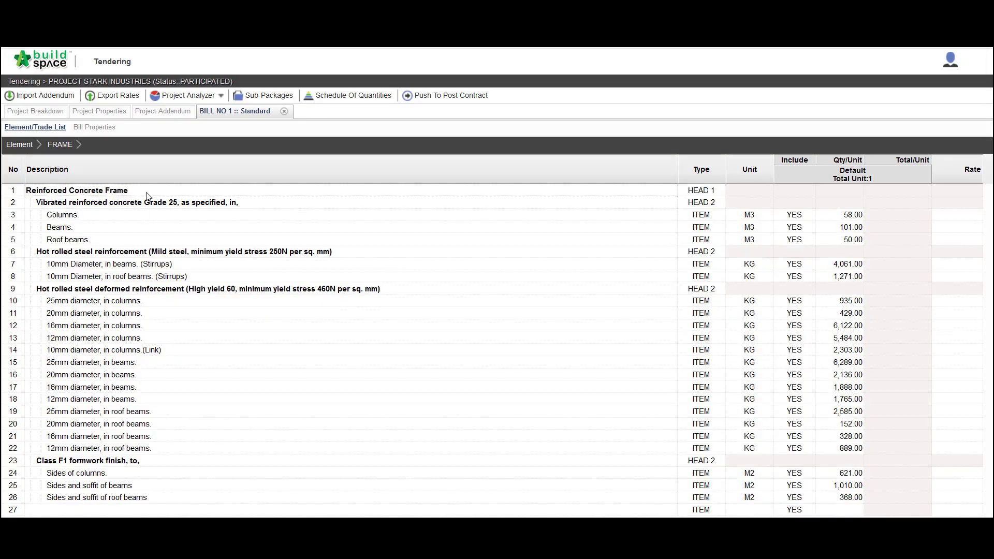
# Set the rates of the Grade 25 reinforced concrete items to 252 for Columns and 300 for Beams.
pyautogui.click(147, 192)
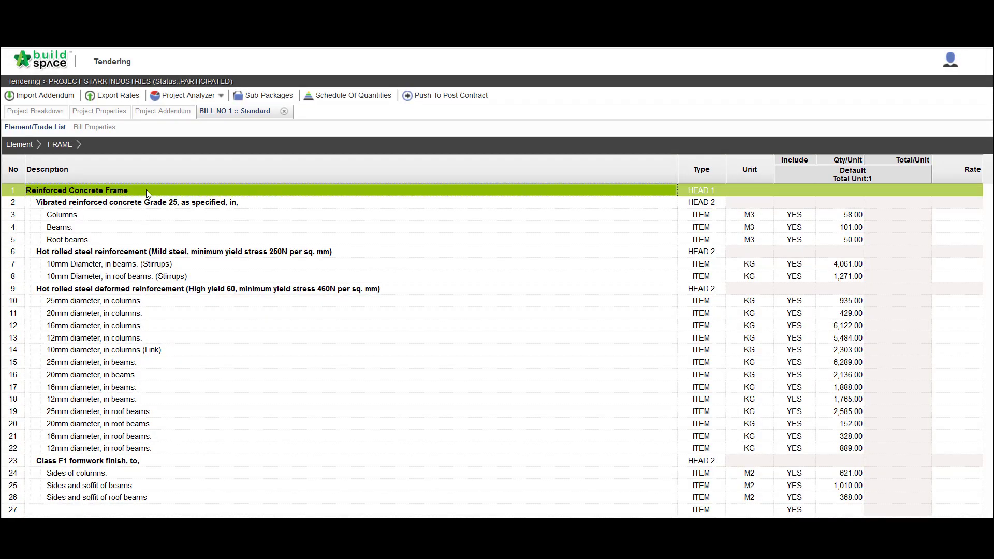
pyautogui.click(741, 217)
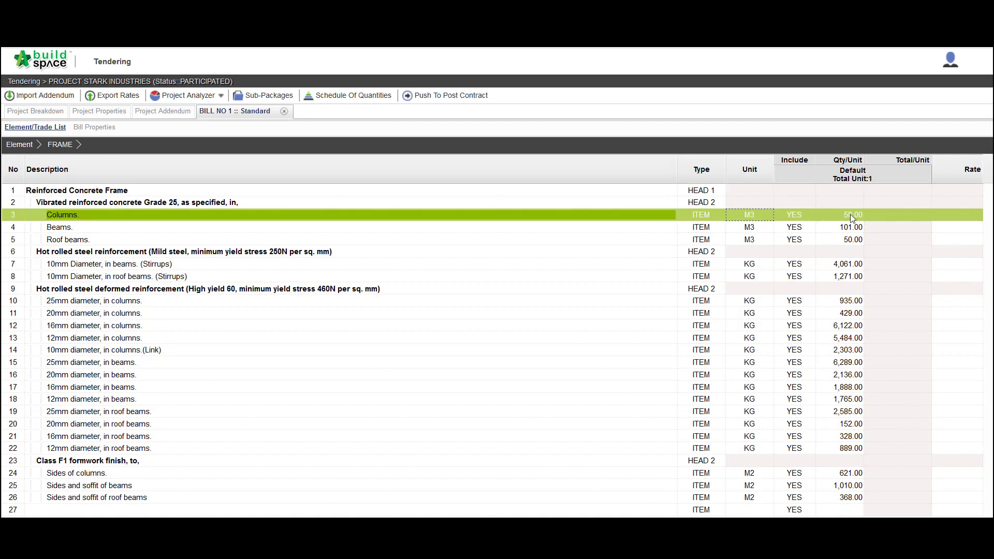
pyautogui.click(962, 216)
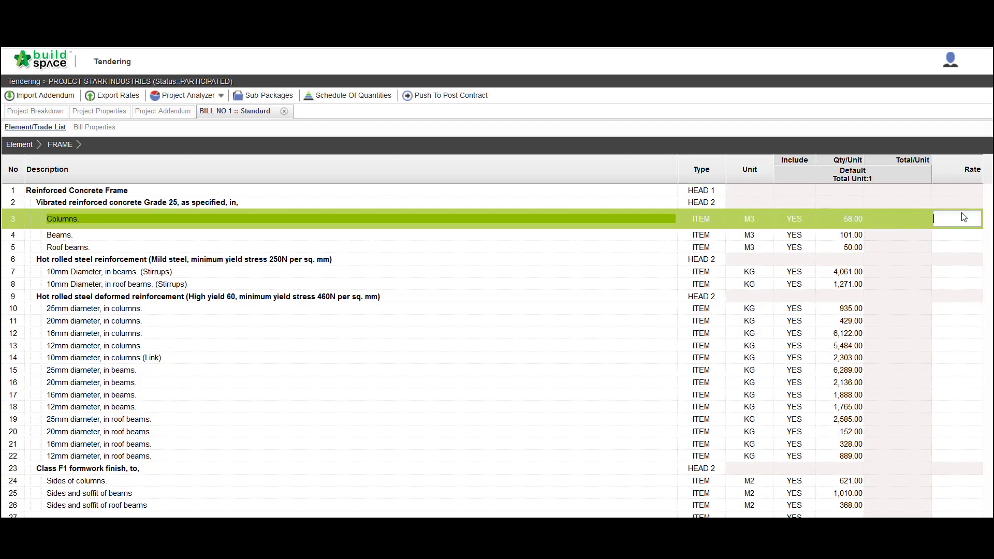
pyautogui.press('Return')
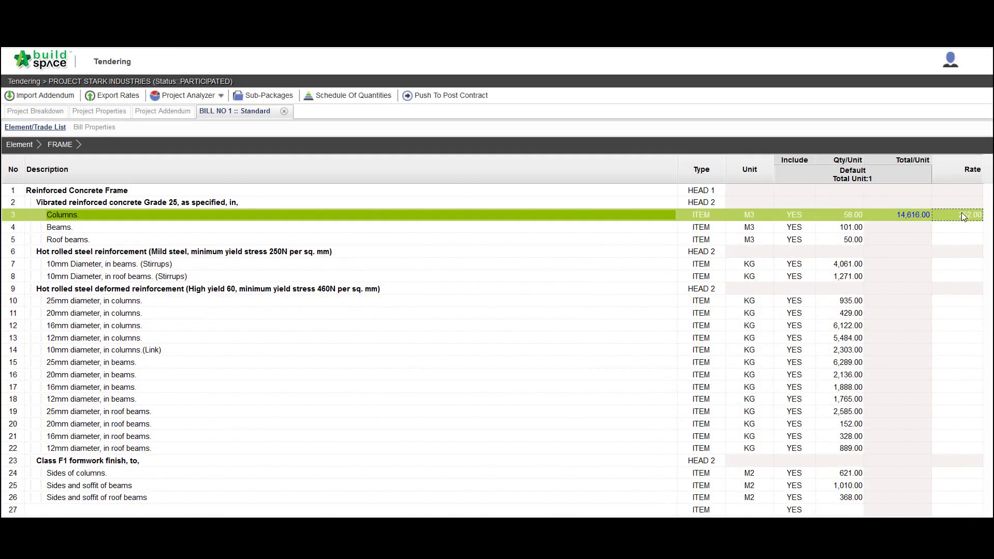
pyautogui.click(962, 231)
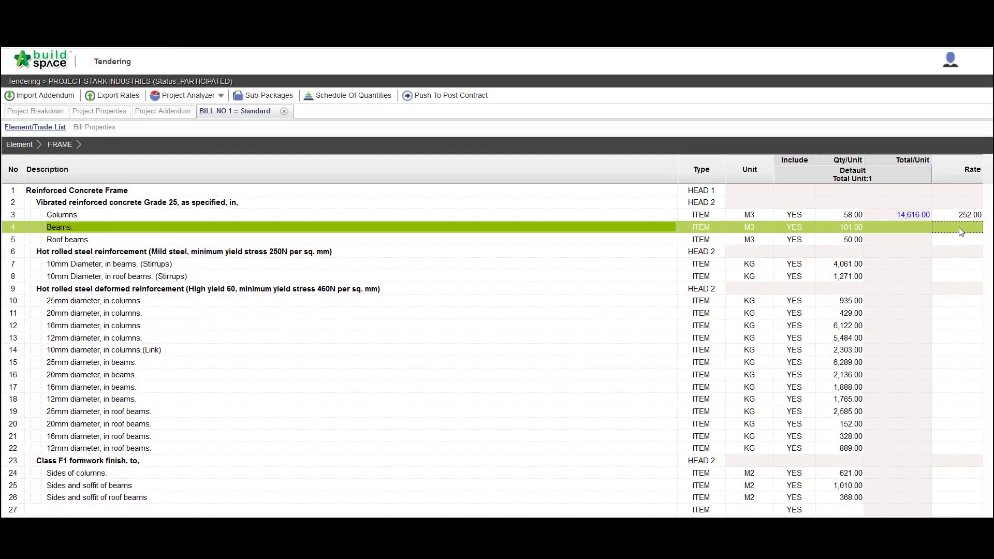
pyautogui.click(961, 231)
pyautogui.write('300')
pyautogui.press('Return')
# Open the build-up rate of the Roof beams item and add the Materials, Labour and Plant resource categories.
pyautogui.doubleClick(958, 240)
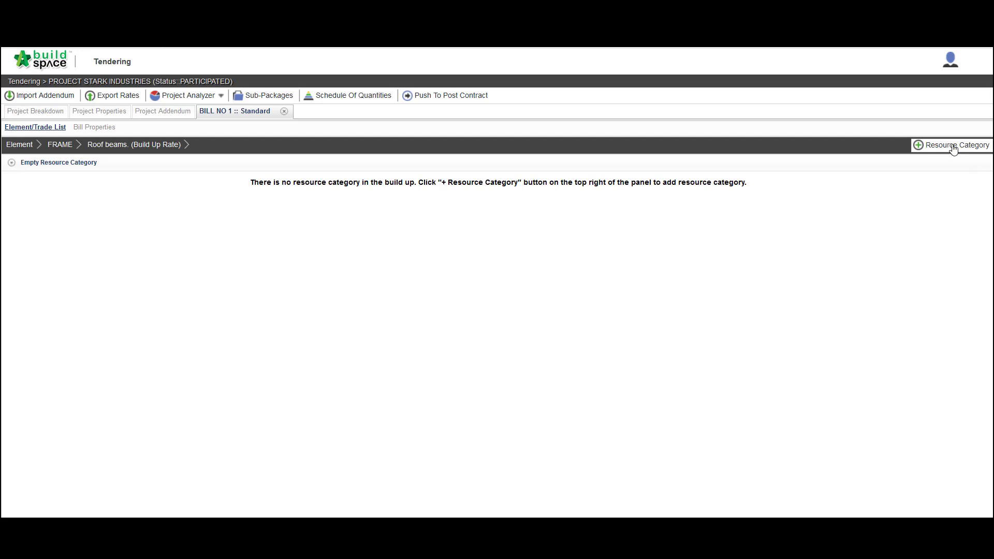
pyautogui.click(954, 147)
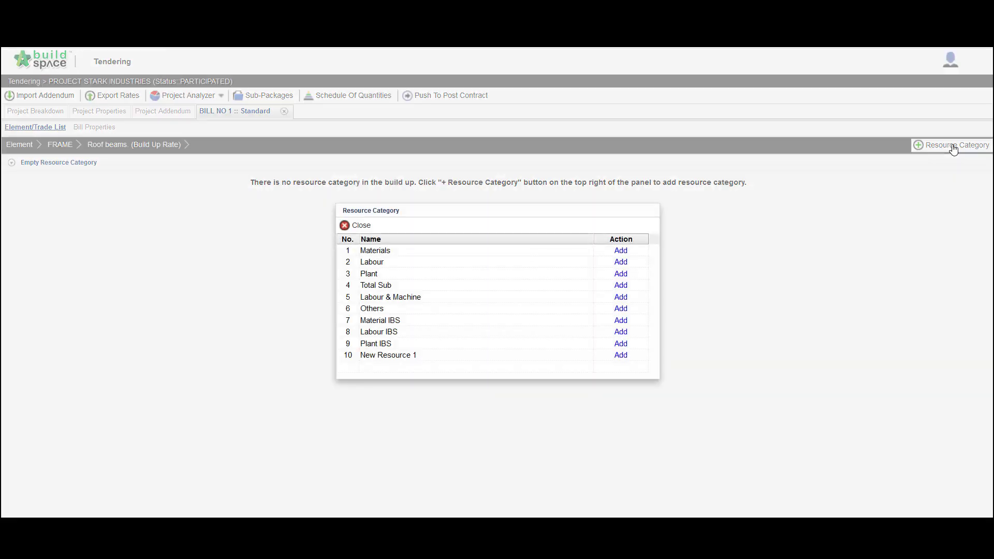
pyautogui.click(621, 250)
pyautogui.click(621, 263)
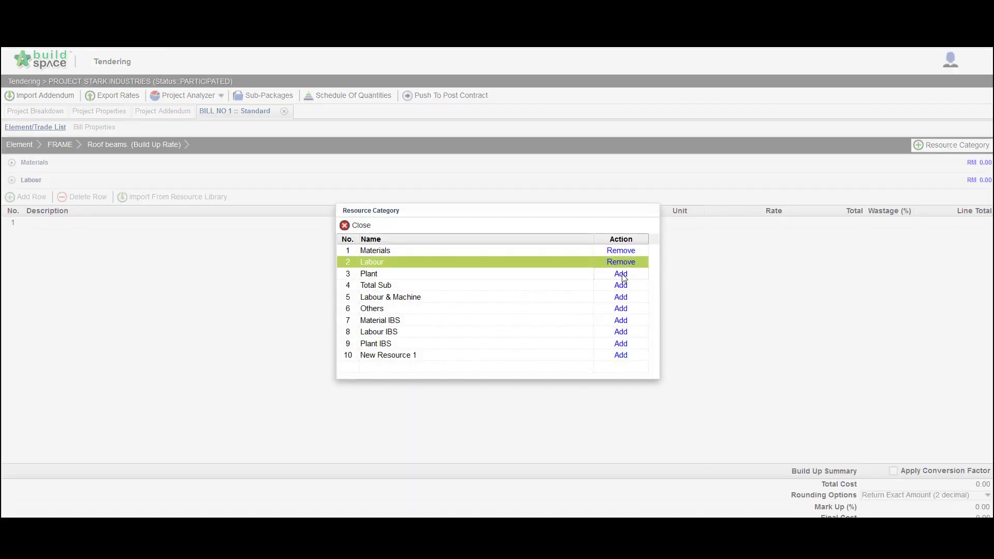
pyautogui.click(621, 274)
pyautogui.click(358, 226)
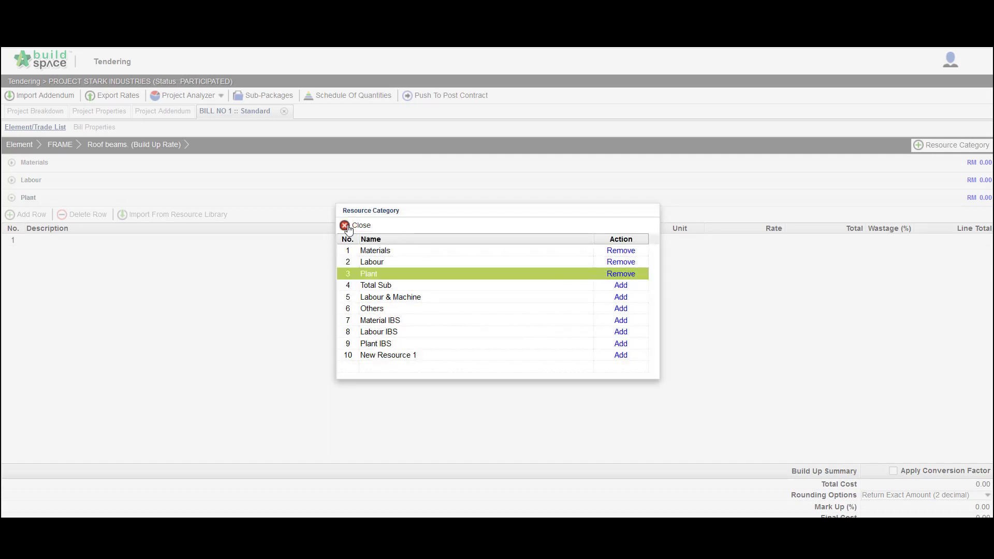
# Import Vibrated Reinforced Concrete Grade 25 from the resource library's Concrete trade into Materials and set its quantity to 1.
pyautogui.click(222, 164)
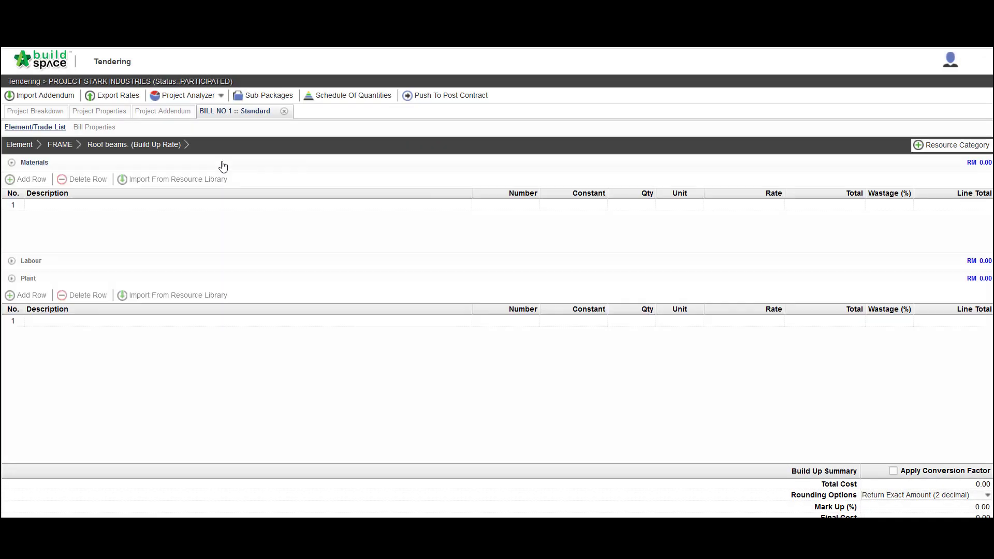
pyautogui.click(172, 208)
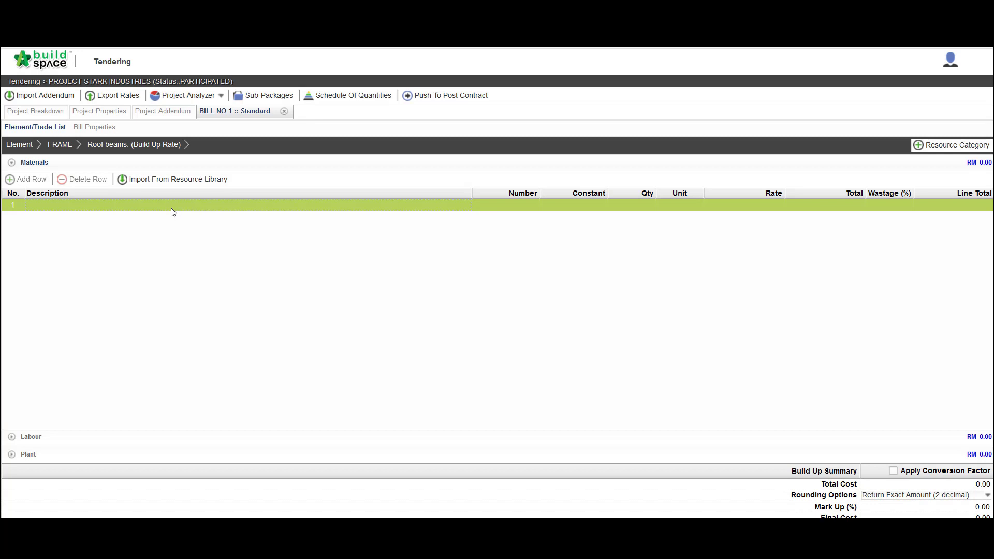
pyautogui.click(184, 180)
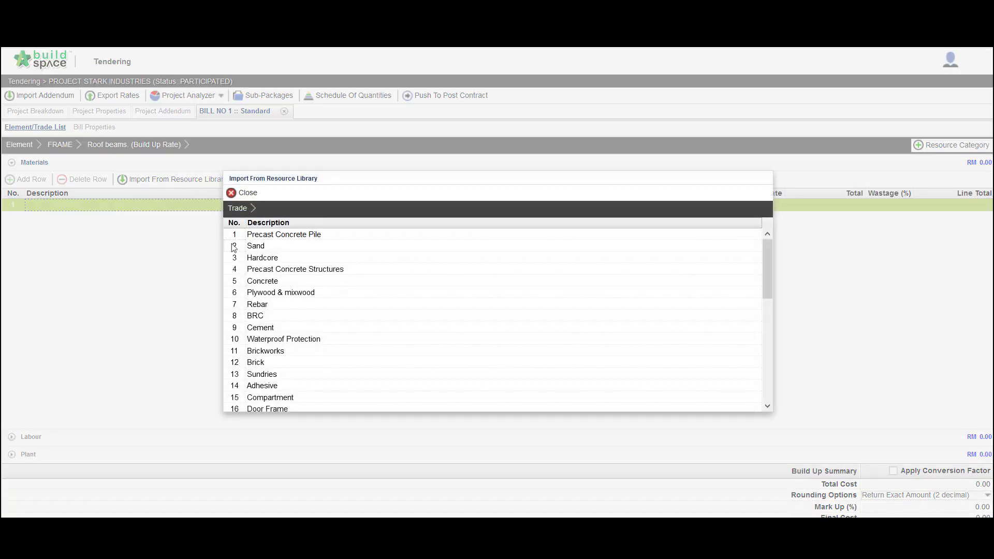
pyautogui.click(260, 283)
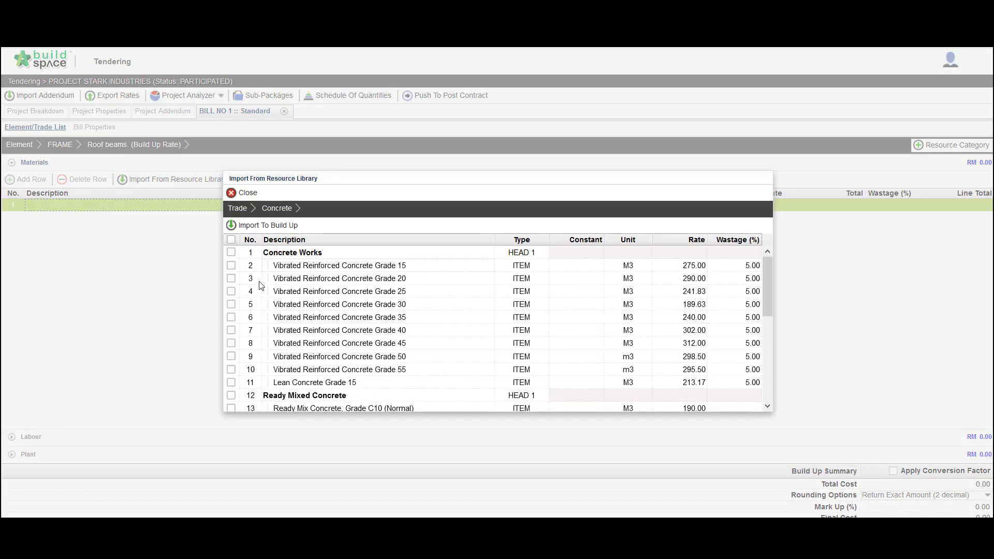
pyautogui.click(231, 291)
pyautogui.click(258, 227)
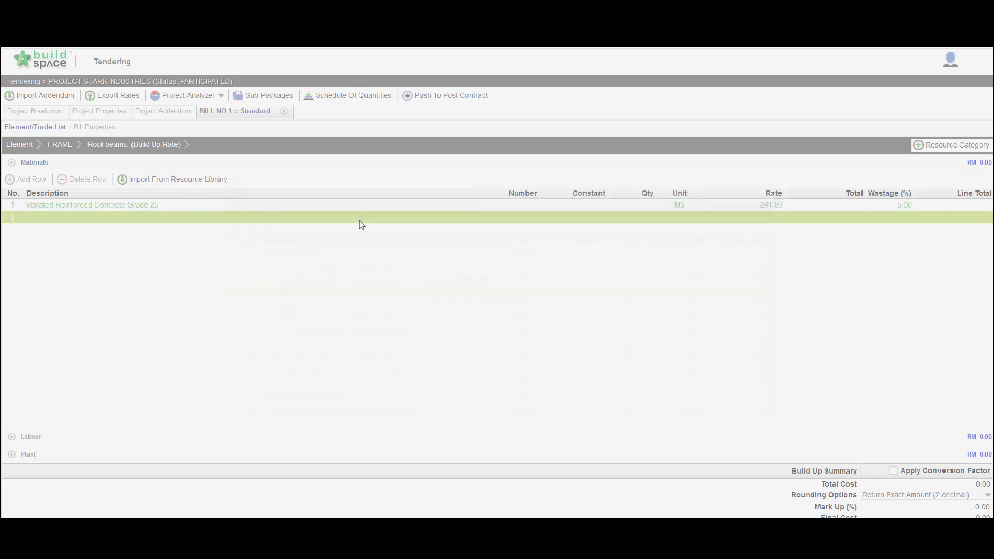
pyautogui.doubleClick(645, 208)
pyautogui.write('1')
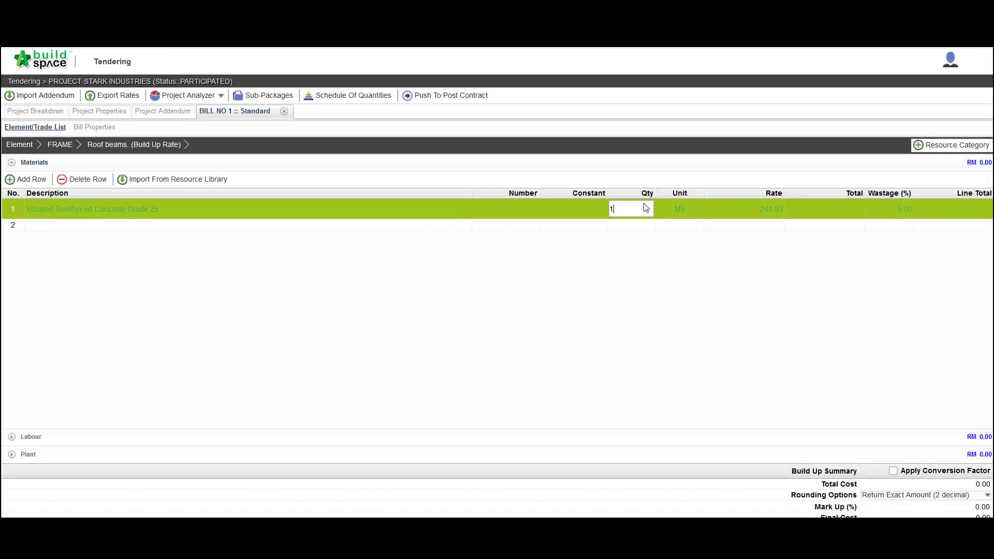
pyautogui.press('Return')
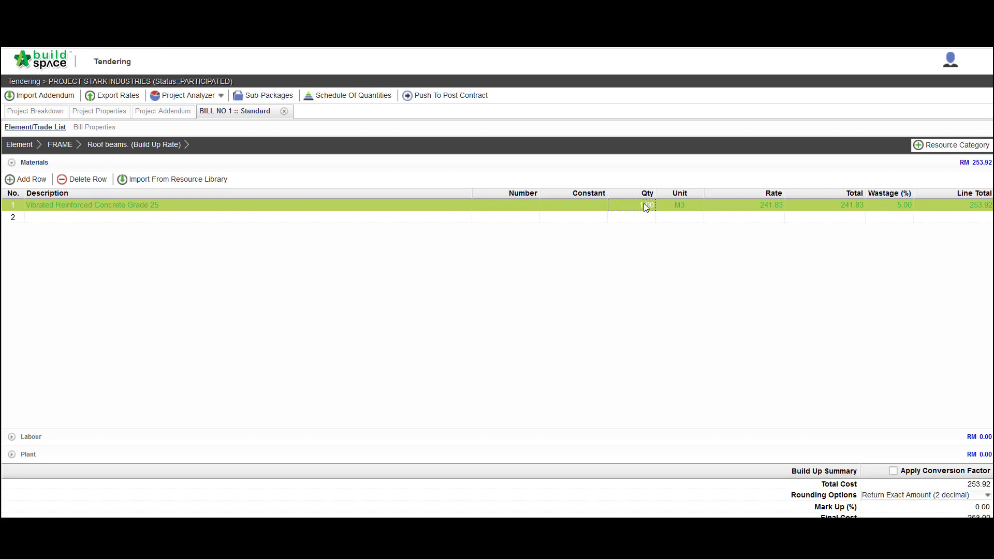
# Expand the Labour category of the Roof beams build-up and select its empty first row.
pyautogui.click(55, 440)
pyautogui.click(71, 224)
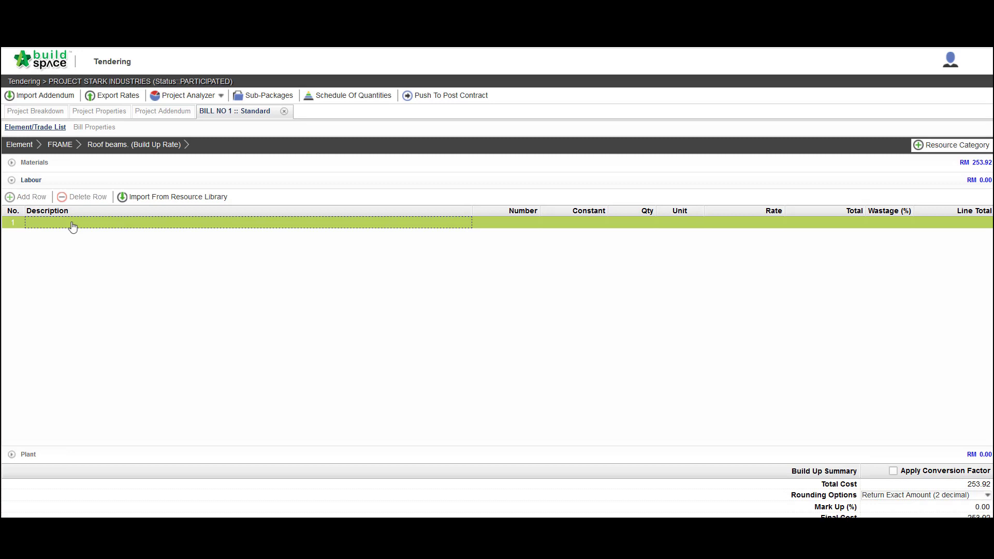
pyautogui.doubleClick(117, 223)
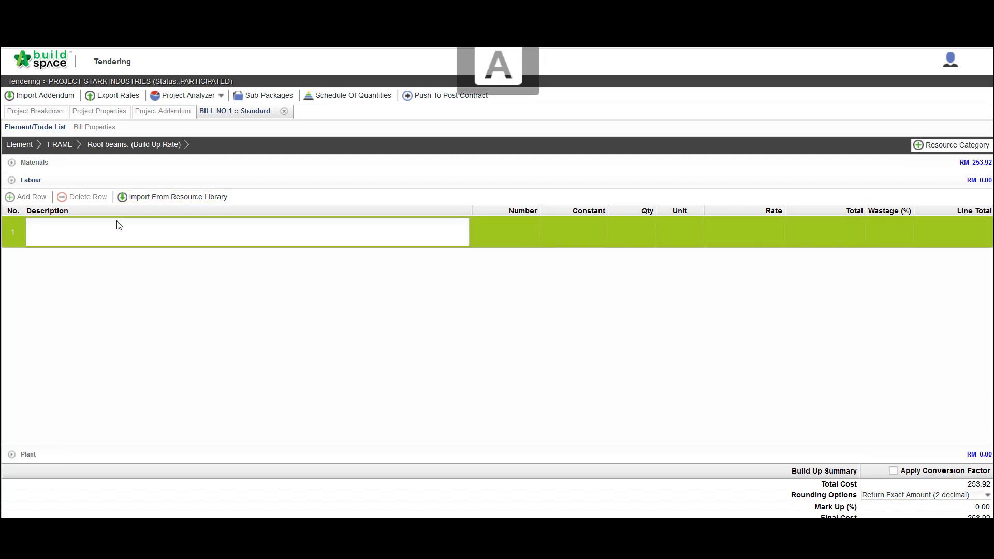
pyautogui.write('Description')
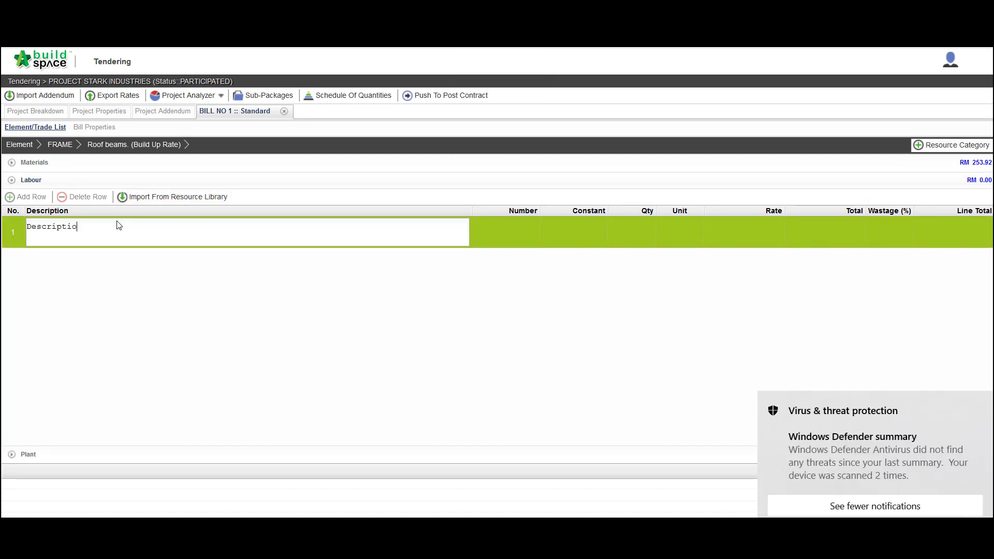
pyautogui.press('BackSpace')
pyautogui.press('BackSpace')
pyautogui.press('BackSpace')
pyautogui.press('BackSpace')
pyautogui.press('BackSpace')
pyautogui.press('BackSpace')
pyautogui.press('BackSpace')
pyautogui.press('BackSpace')
pyautogui.press('BackSpace')
pyautogui.press('BackSpace')
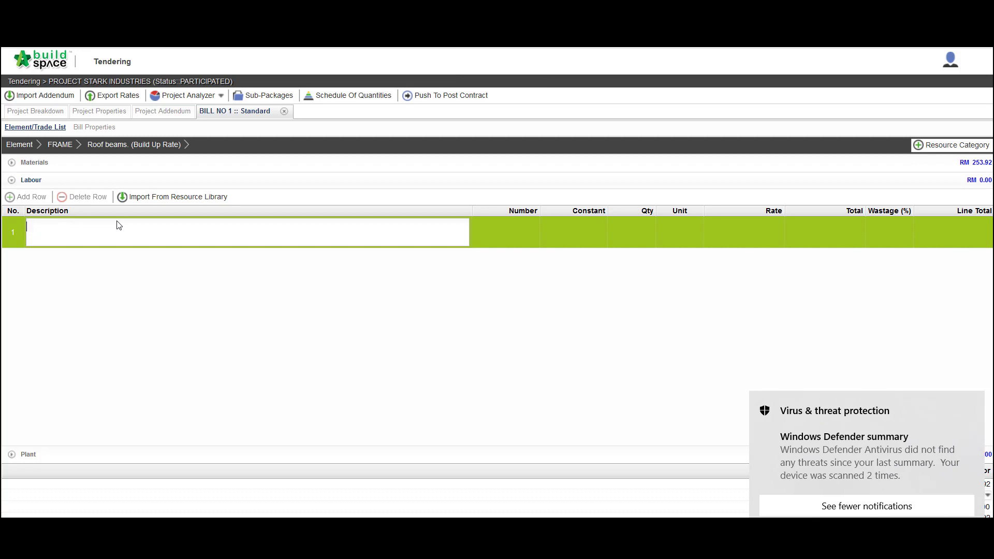
pyautogui.press('Escape')
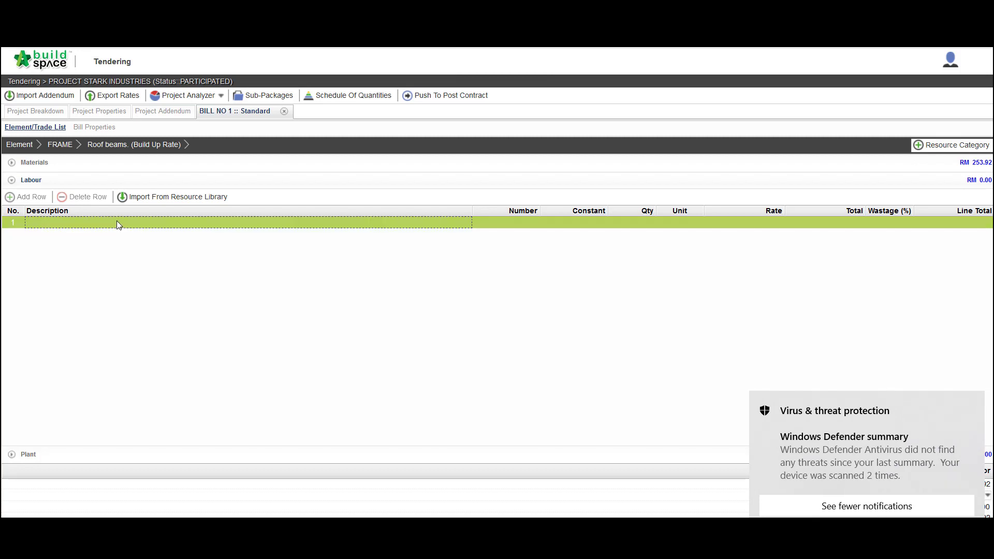
# Import Labour concrete from the resource library's Concrete trade into the Labour category and set its quantity to 1.
pyautogui.click(143, 200)
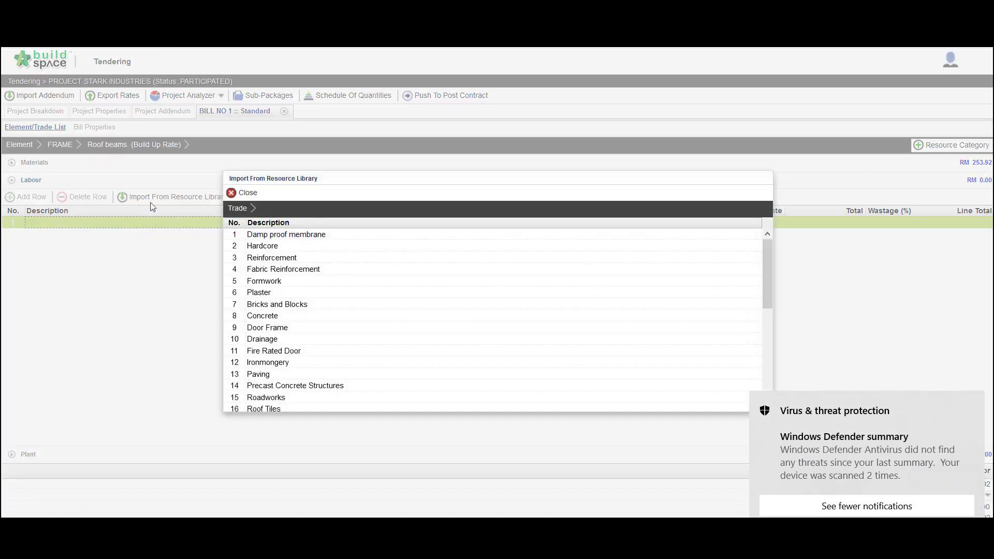
pyautogui.click(254, 316)
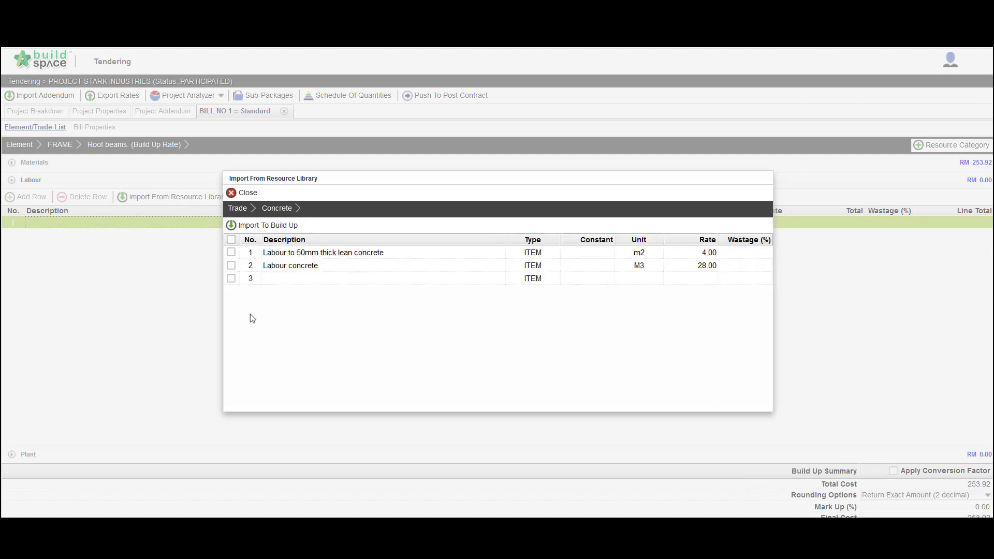
pyautogui.click(231, 266)
pyautogui.click(263, 225)
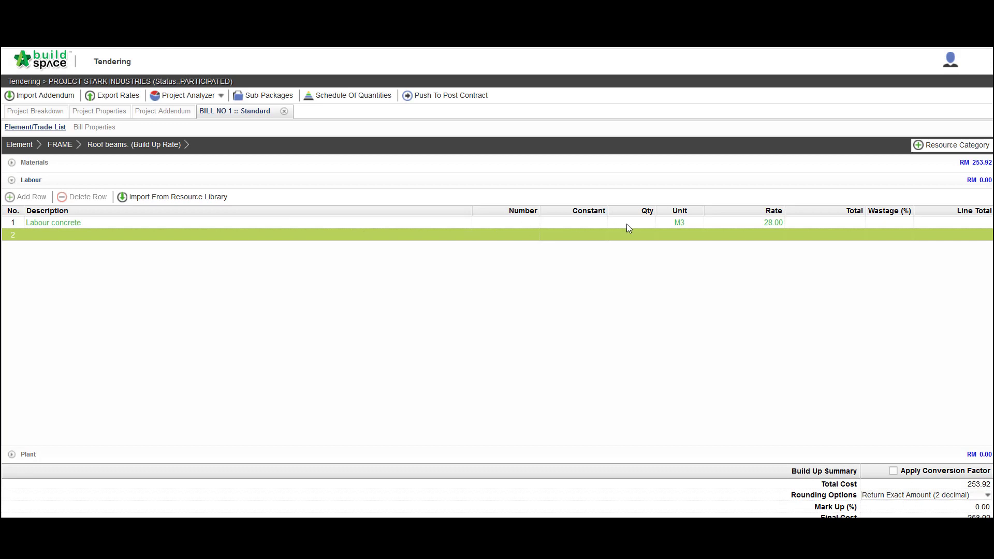
pyautogui.click(627, 225)
pyautogui.write('1')
pyautogui.press('Return')
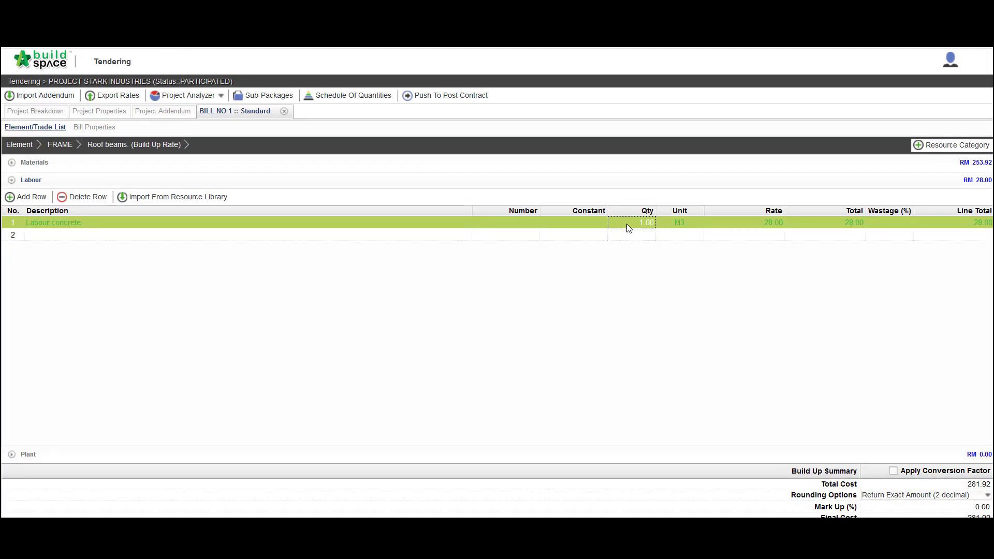
# Import Mobile Crane from the library's Concrete trade into Plant with a quantity of 1, and return to the FRAME item list.
pyautogui.click(156, 459)
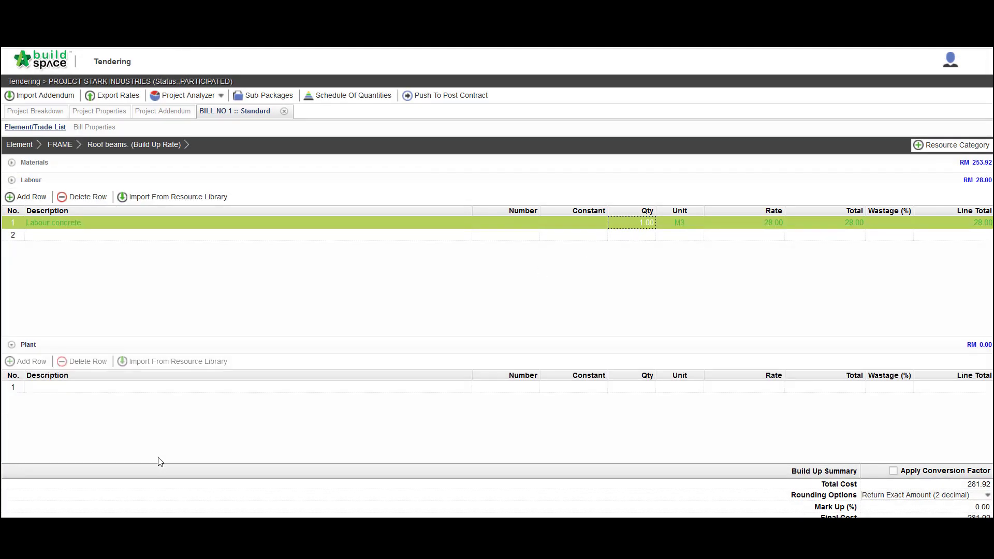
pyautogui.click(145, 240)
pyautogui.click(156, 215)
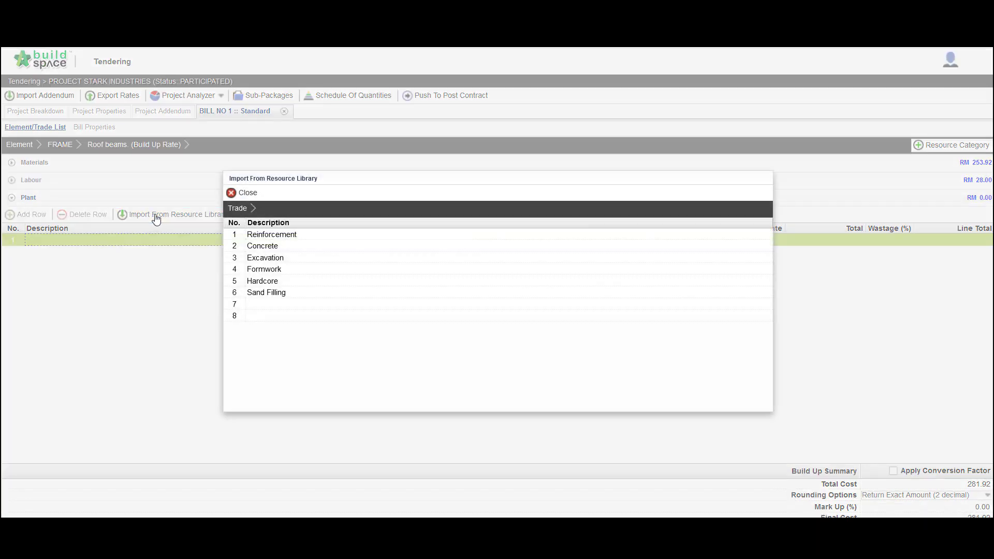
pyautogui.click(271, 249)
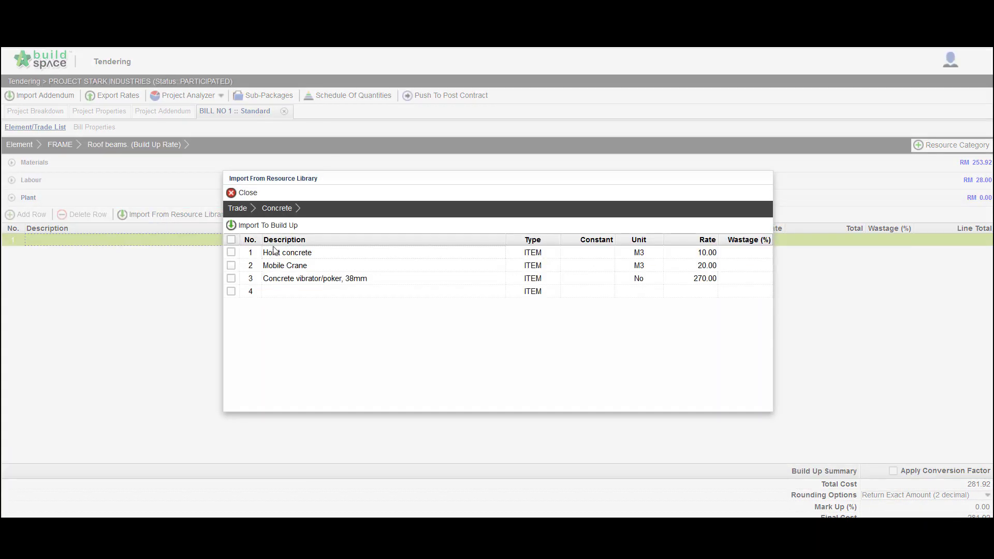
pyautogui.click(231, 267)
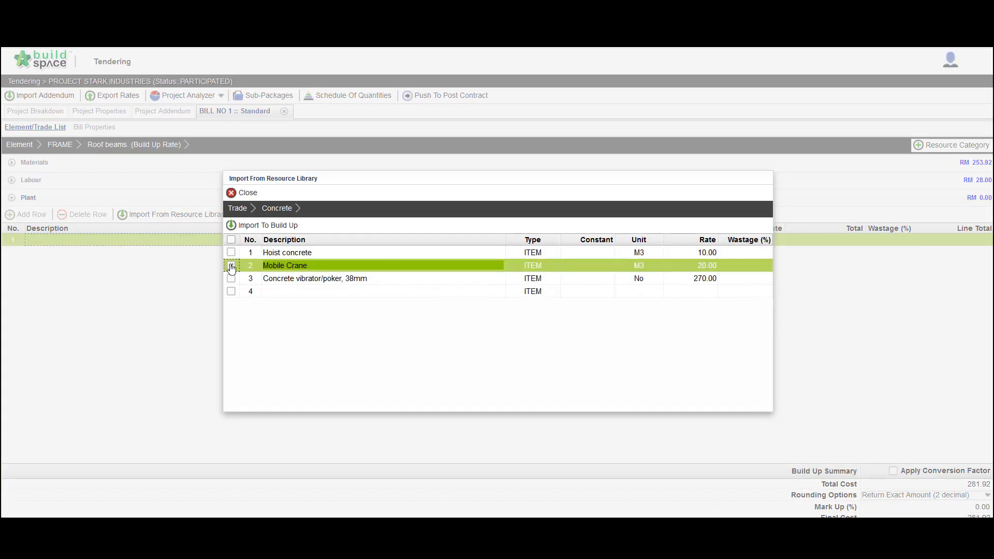
pyautogui.click(253, 227)
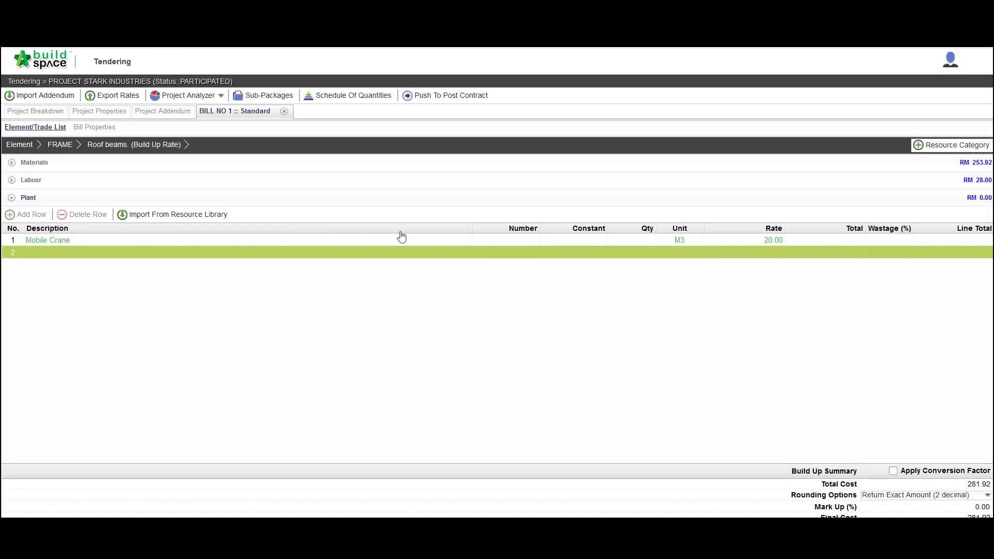
pyautogui.click(645, 241)
pyautogui.doubleClick(645, 240)
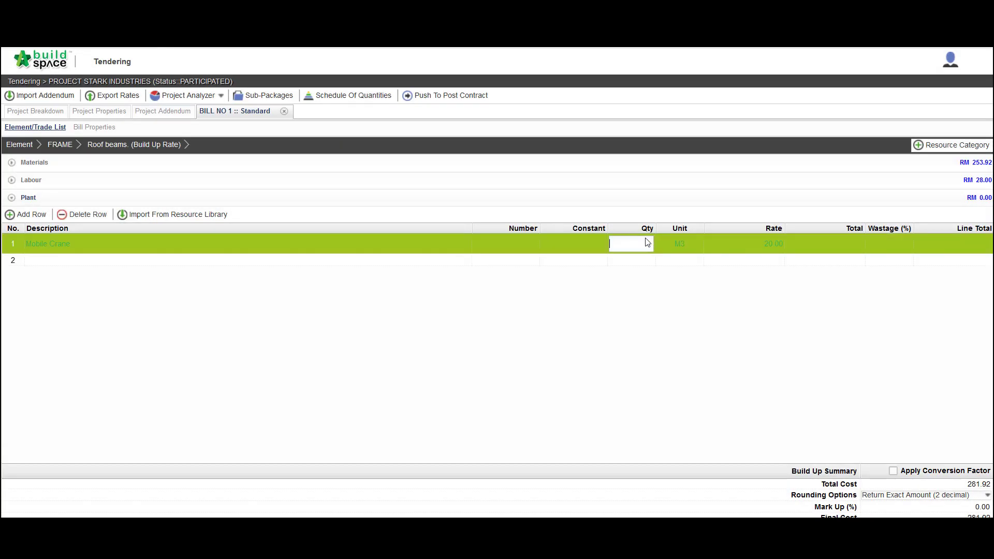
pyautogui.write('1')
pyautogui.press('Return')
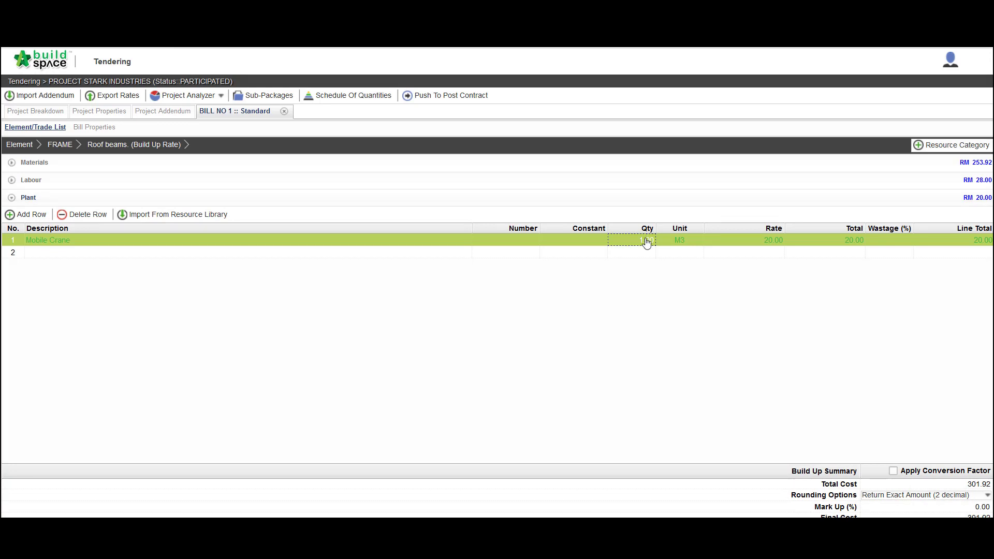
pyautogui.click(61, 145)
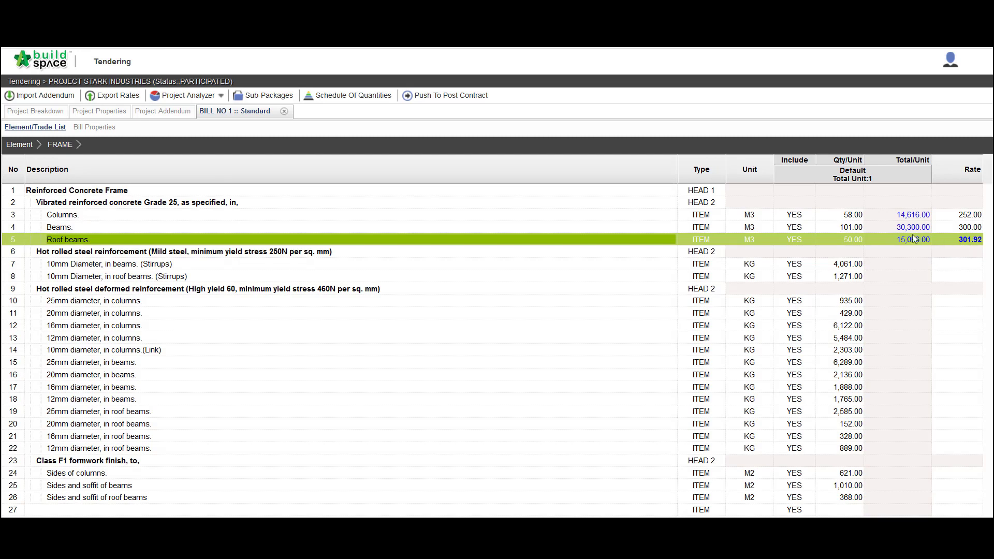
# Close BILL NO 1 and open Import Rates with its FRAME items and the Reinforcement trade of Master Rates.
pyautogui.click(283, 111)
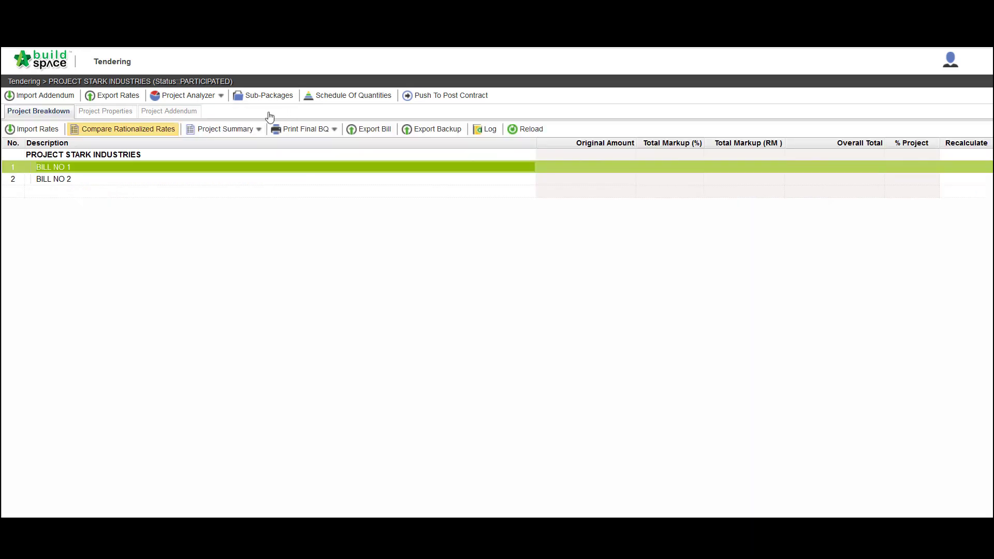
pyautogui.click(50, 127)
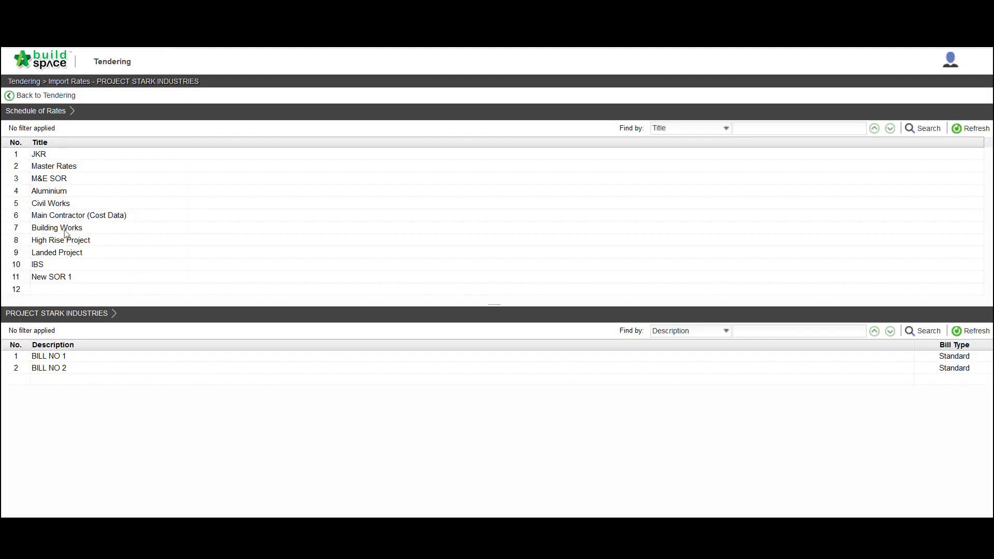
pyautogui.doubleClick(84, 359)
pyautogui.doubleClick(80, 357)
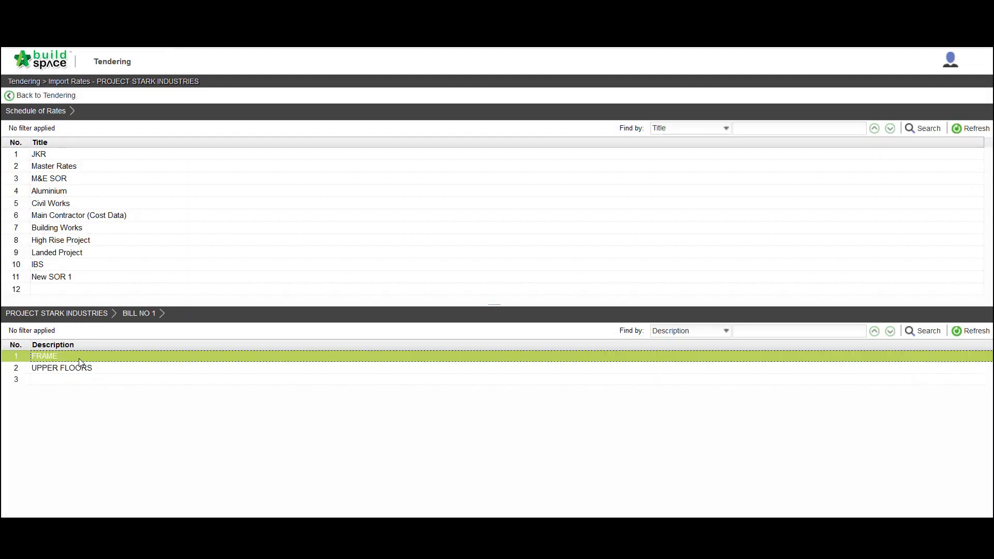
pyautogui.doubleClick(56, 168)
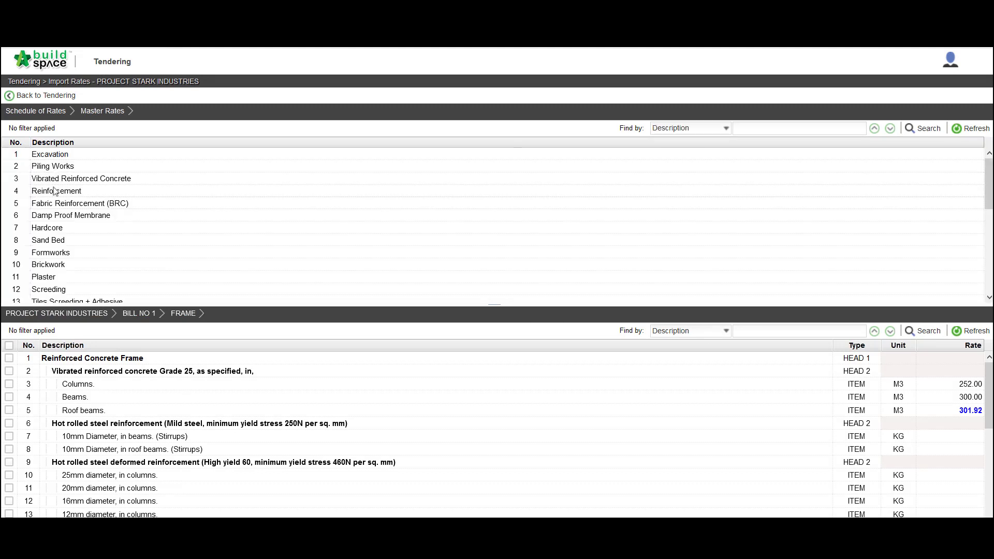
pyautogui.doubleClick(55, 192)
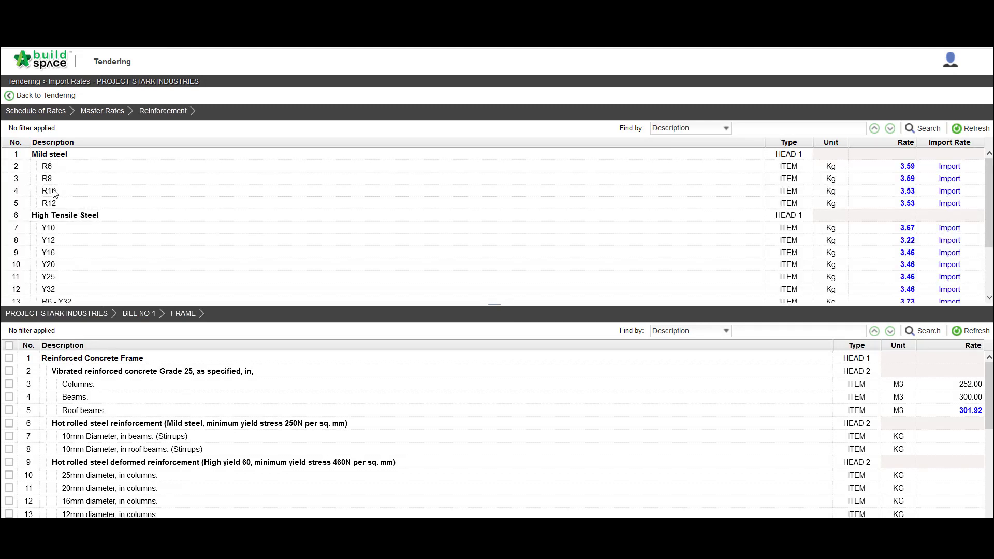
# Import the Mild steel R10 rate into the 10mm stirrup items for beams and roof beams.
pyautogui.click(9, 436)
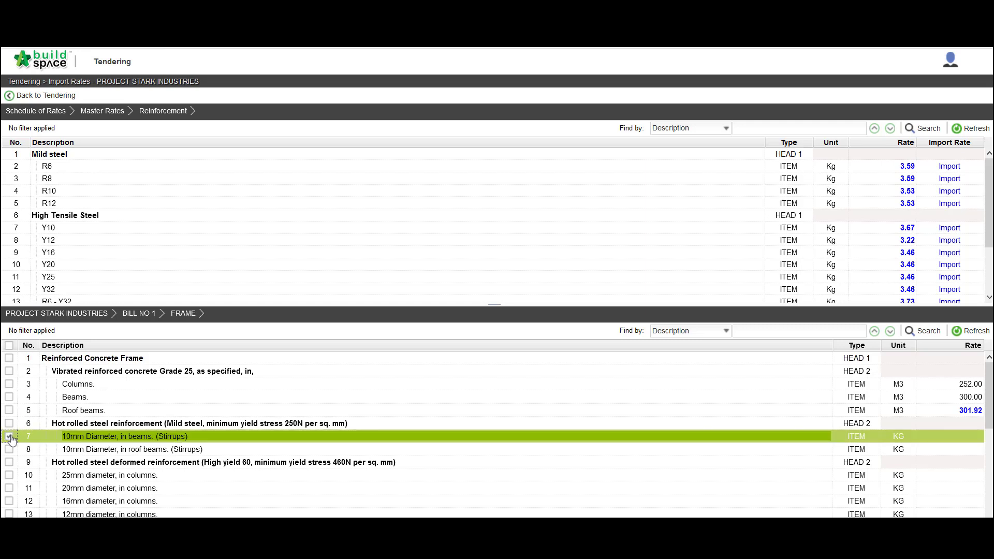
pyautogui.click(9, 449)
pyautogui.click(67, 193)
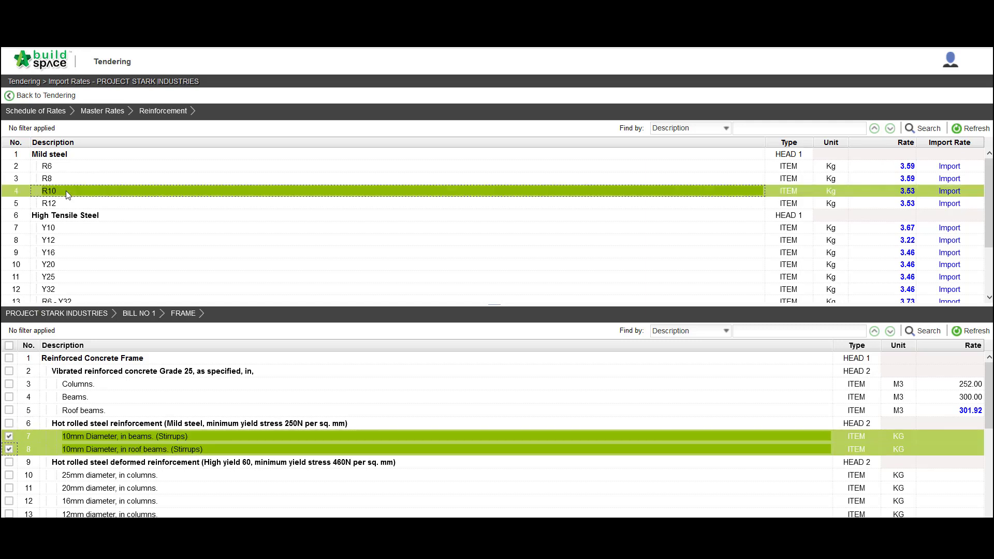
pyautogui.click(948, 191)
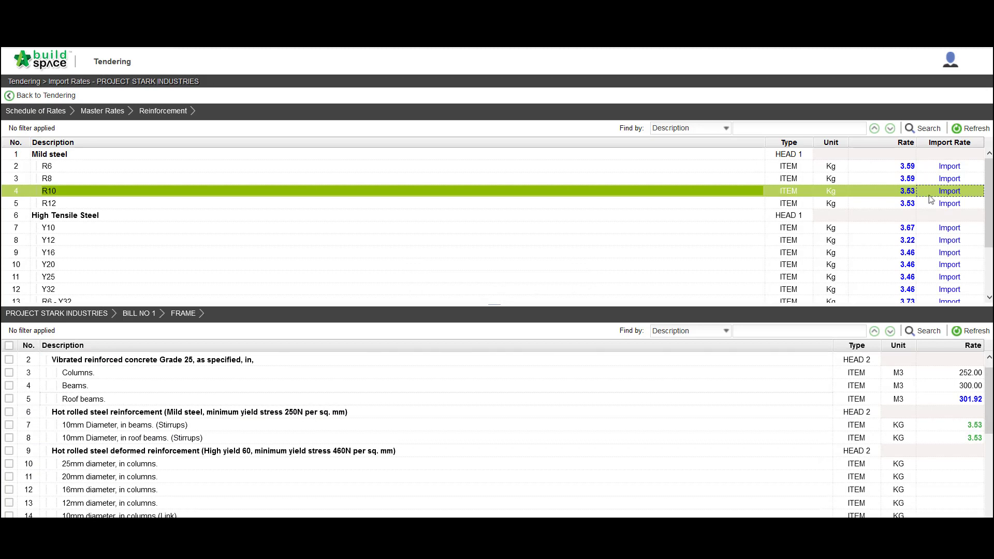
# Import the High Tensile Y20 rate into the 25mm, 20mm and 16mm diameter items for columns, beams and roof beams.
pyautogui.scroll(-2, 310, 388)
pyautogui.click(9, 383)
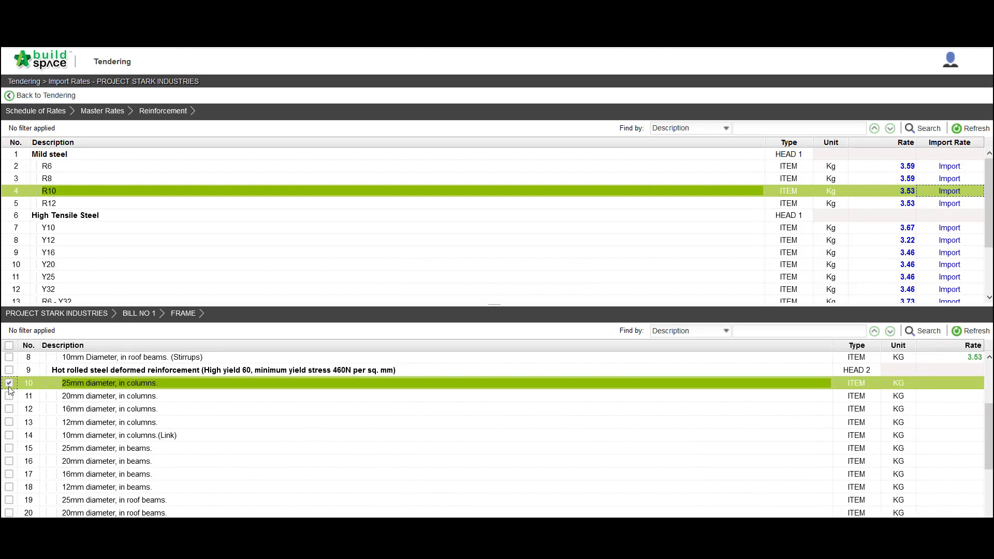
pyautogui.click(8, 396)
pyautogui.click(9, 409)
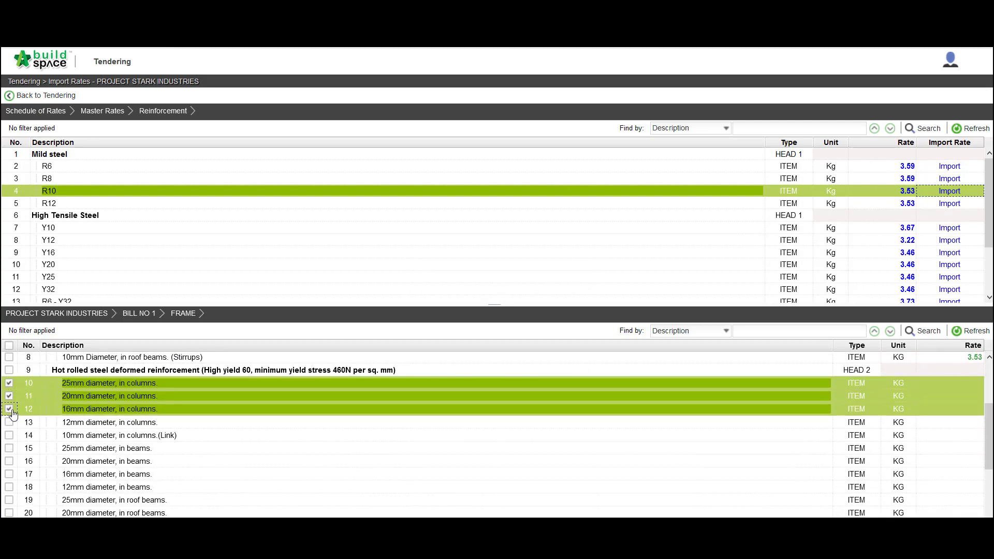
pyautogui.click(9, 448)
pyautogui.click(9, 461)
pyautogui.click(9, 474)
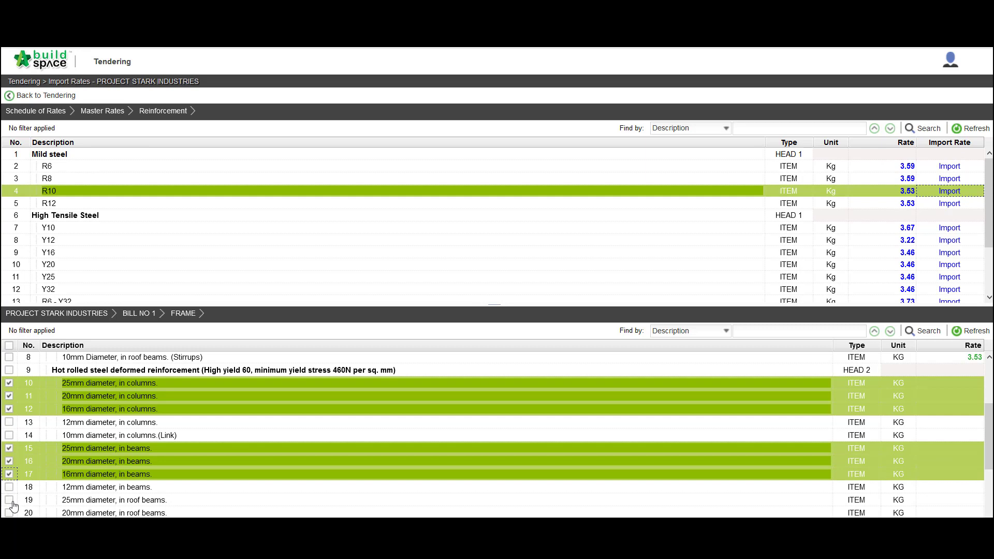
pyautogui.click(9, 500)
pyautogui.click(9, 513)
pyautogui.scroll(-2, 9, 497)
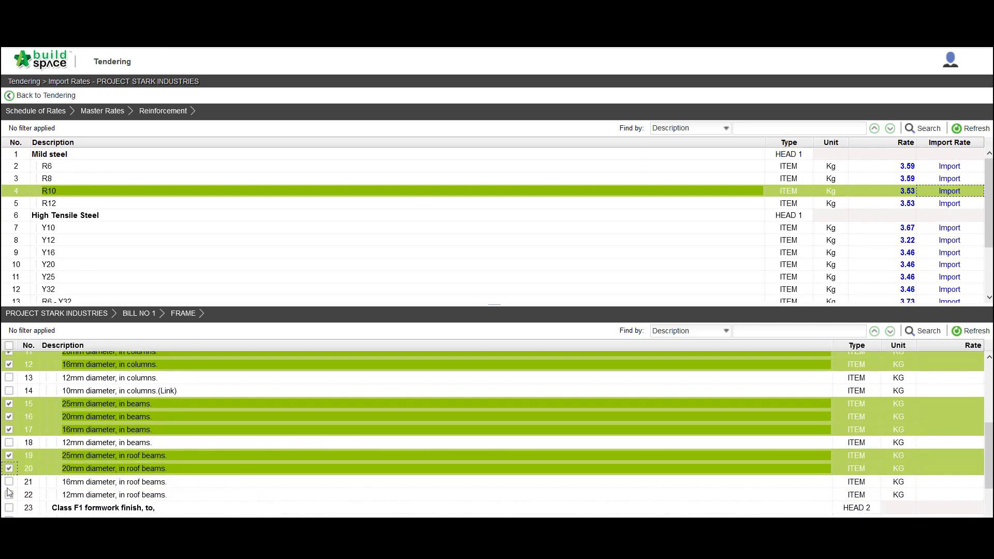
pyautogui.click(8, 479)
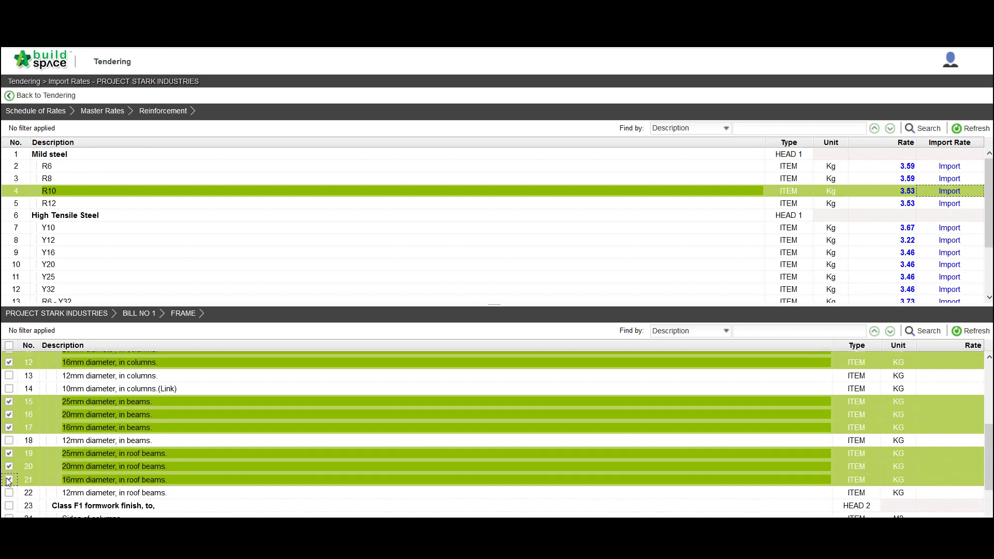
pyautogui.click(60, 267)
pyautogui.click(949, 264)
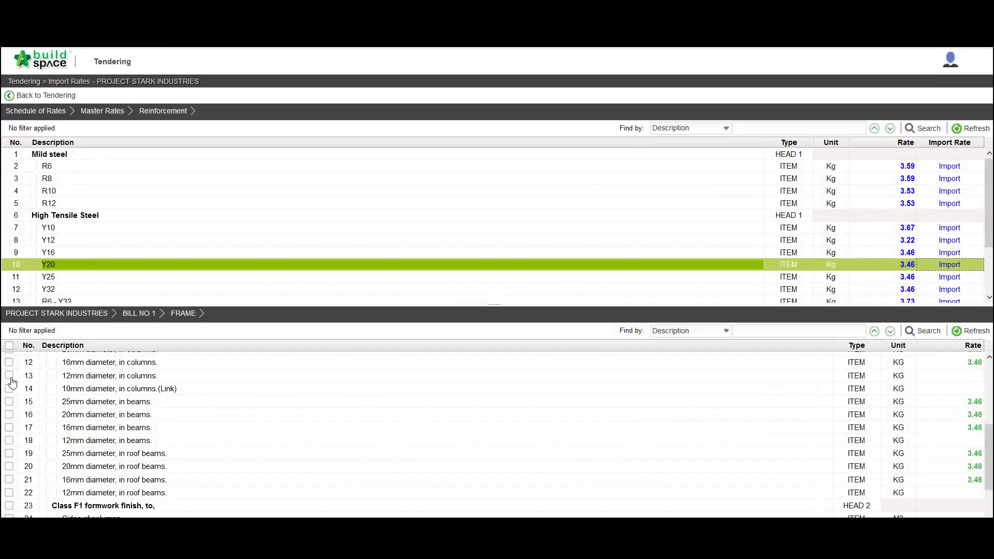
# Import the Y12 rate into the 12mm diameter items for columns, beams and roof beams and the 10mm column links.
pyautogui.click(9, 375)
pyautogui.click(9, 389)
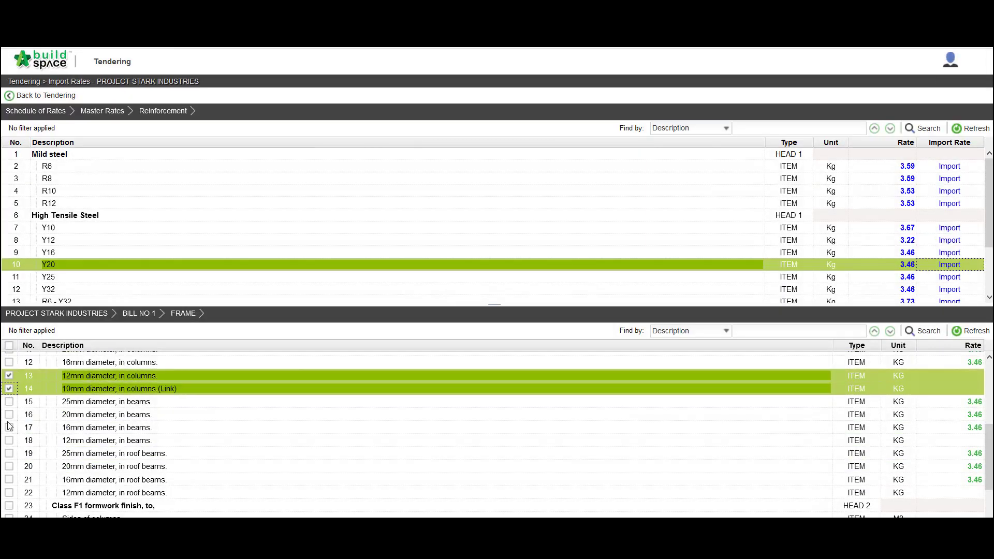
pyautogui.click(8, 440)
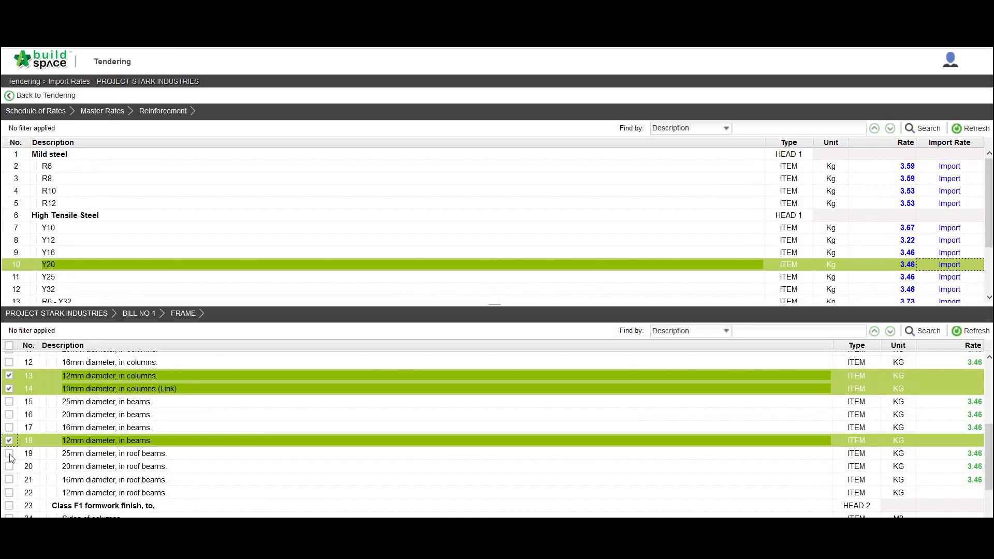
pyautogui.click(9, 493)
pyautogui.click(103, 240)
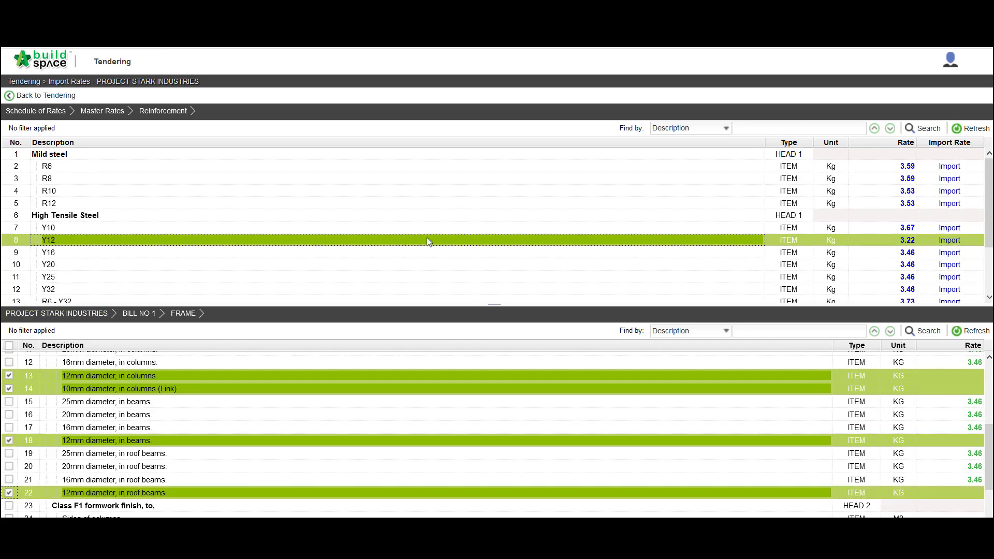
pyautogui.click(949, 240)
# Import the Timber Formwork 250mm high rate from the Formworks trade into the three Class F1 formwork items of FRAME.
pyautogui.scroll(-2, 111, 450)
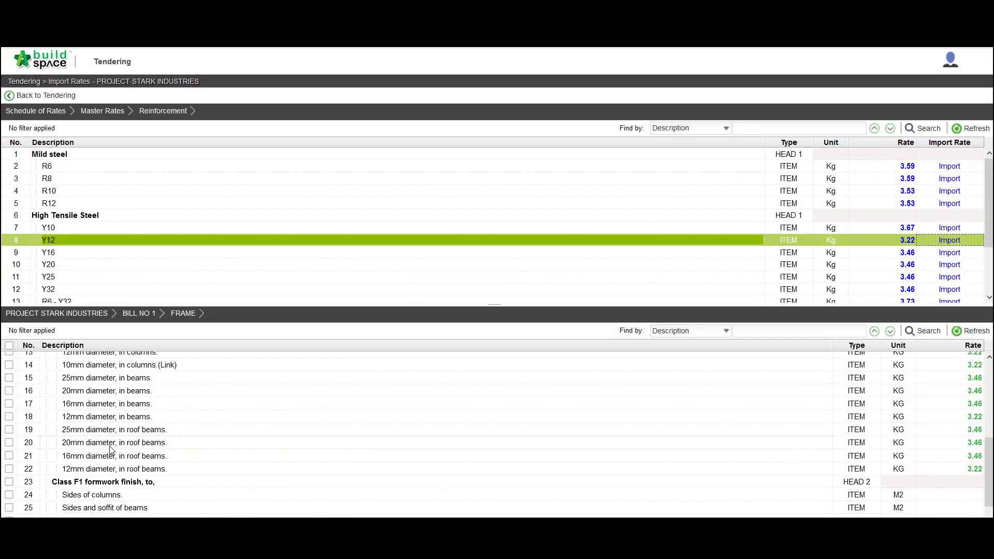
pyautogui.click(102, 111)
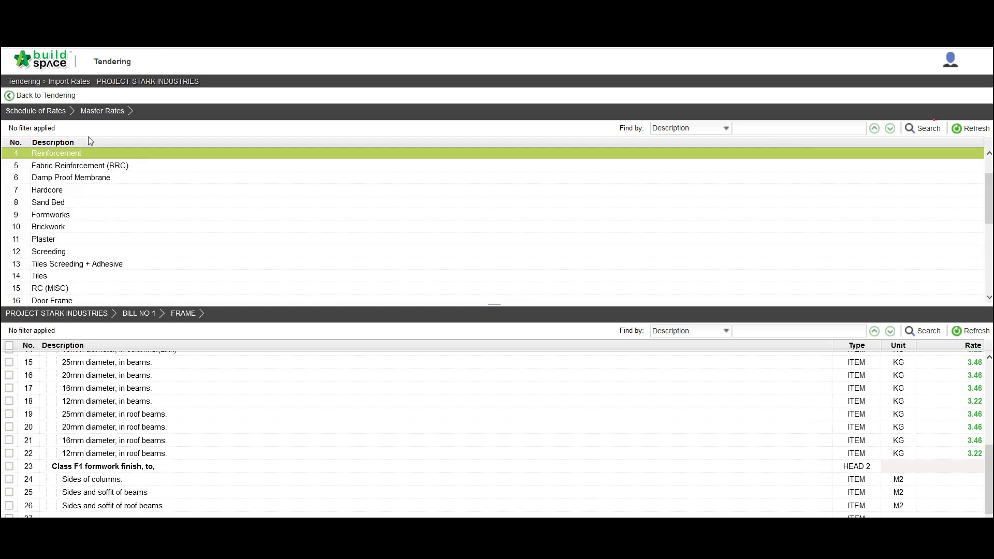
pyautogui.doubleClick(50, 215)
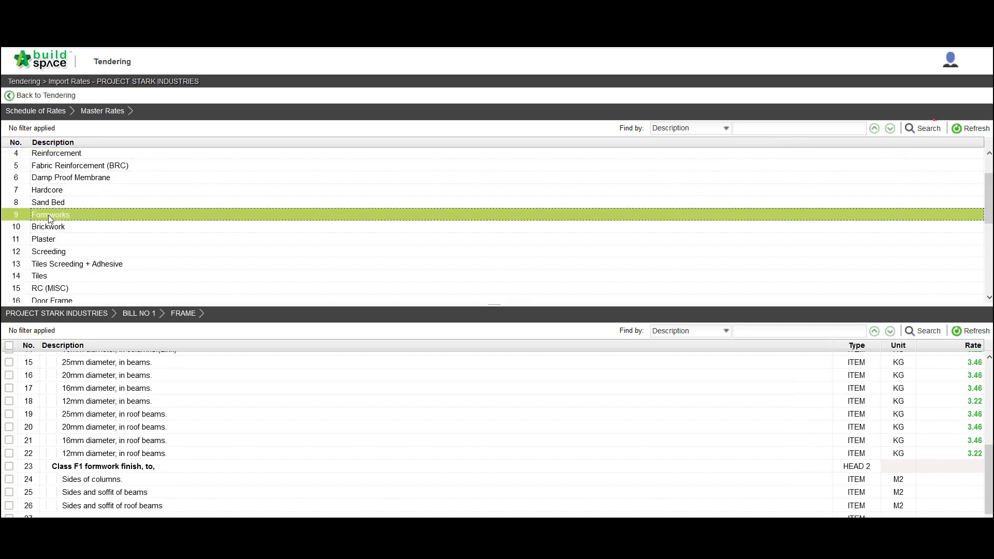
pyautogui.click(9, 479)
pyautogui.click(9, 493)
pyautogui.click(9, 506)
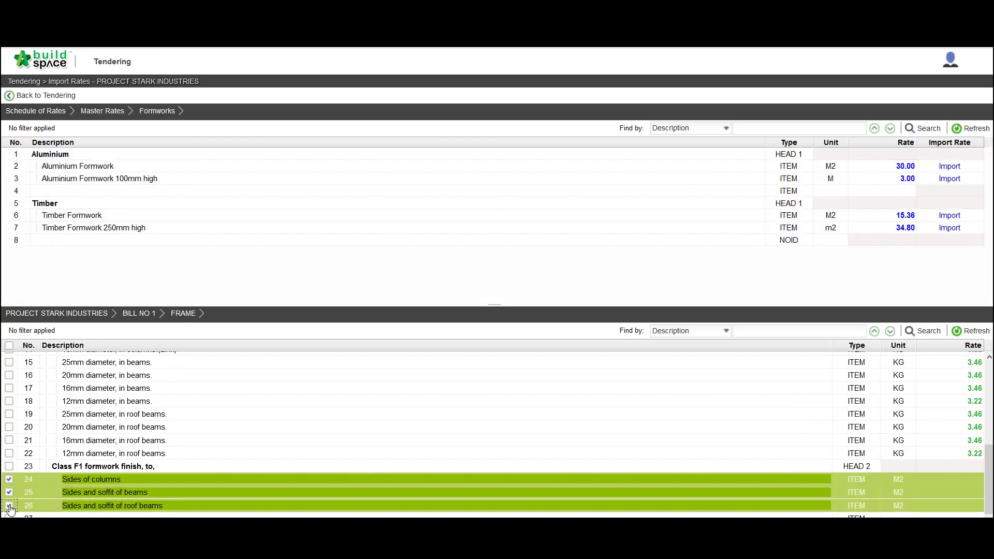
pyautogui.click(950, 228)
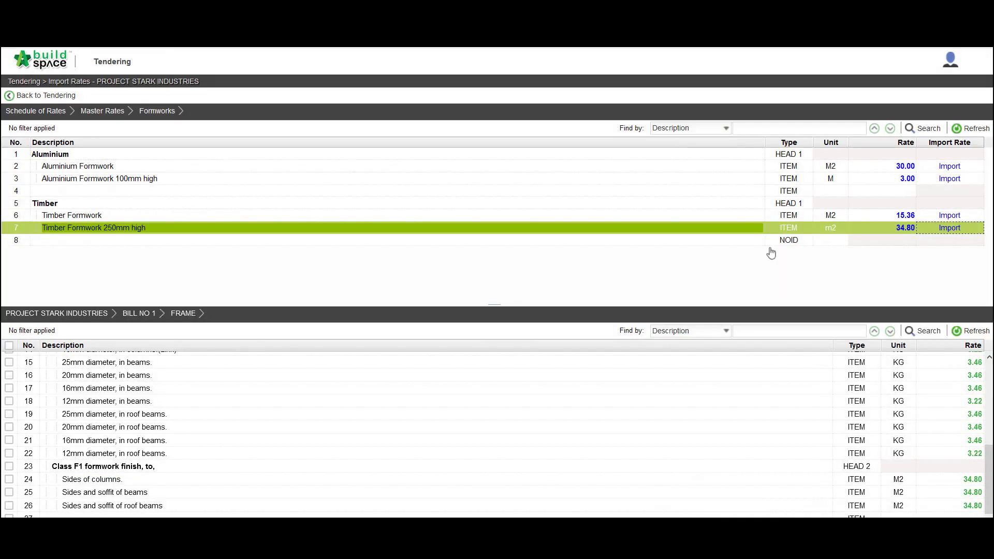
# Import the Concrete Grade 35 rate from the Vibrated Reinforced Concrete trade into both Grade 35/20 floor items of UPPER FLOORS.
pyautogui.click(133, 314)
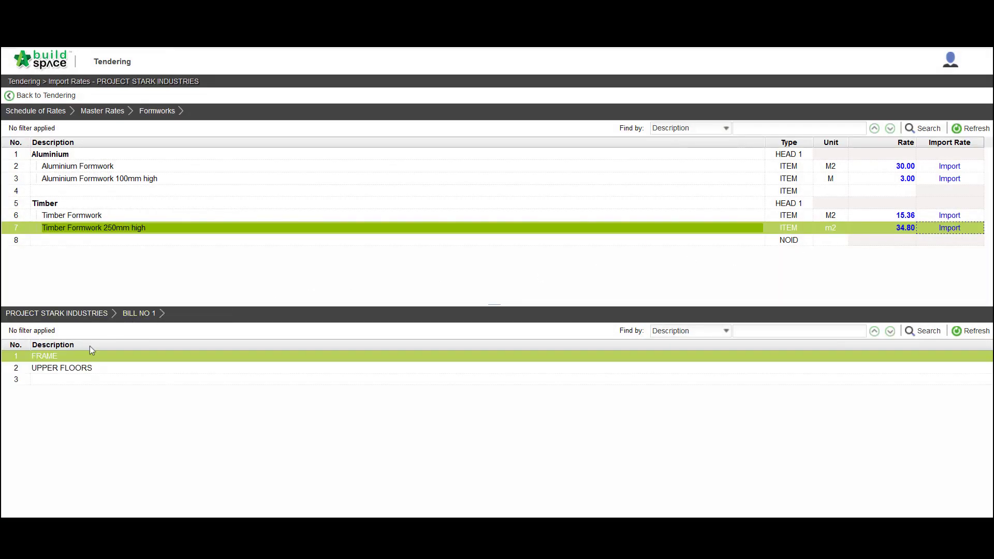
pyautogui.click(60, 371)
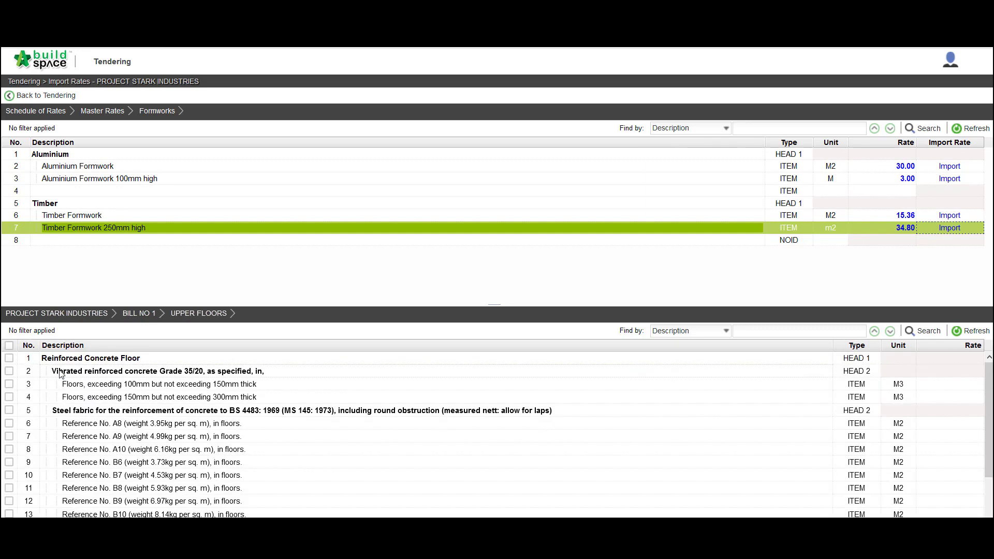
pyautogui.click(8, 384)
pyautogui.click(8, 397)
pyautogui.click(102, 111)
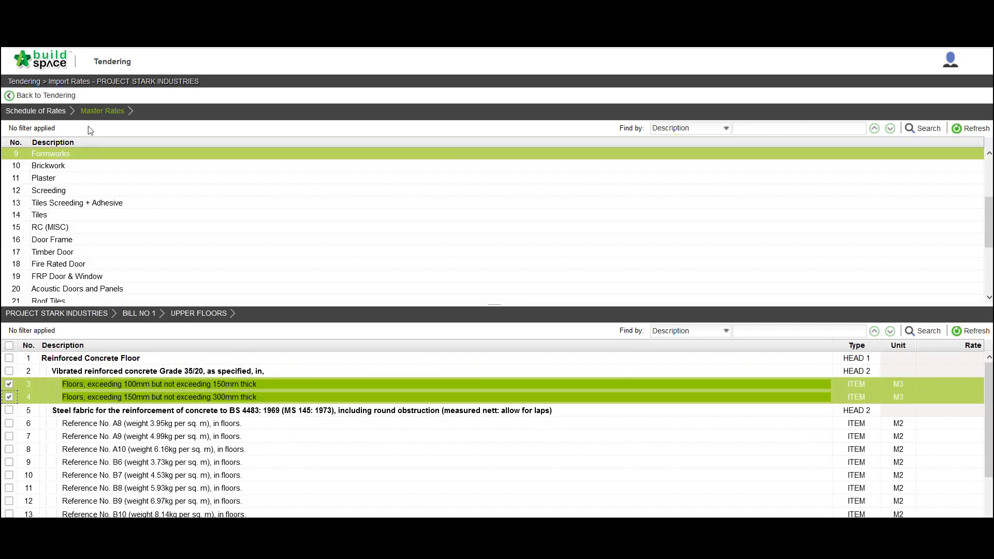
pyautogui.scroll(1, 68, 171)
pyautogui.scroll(3, 69, 173)
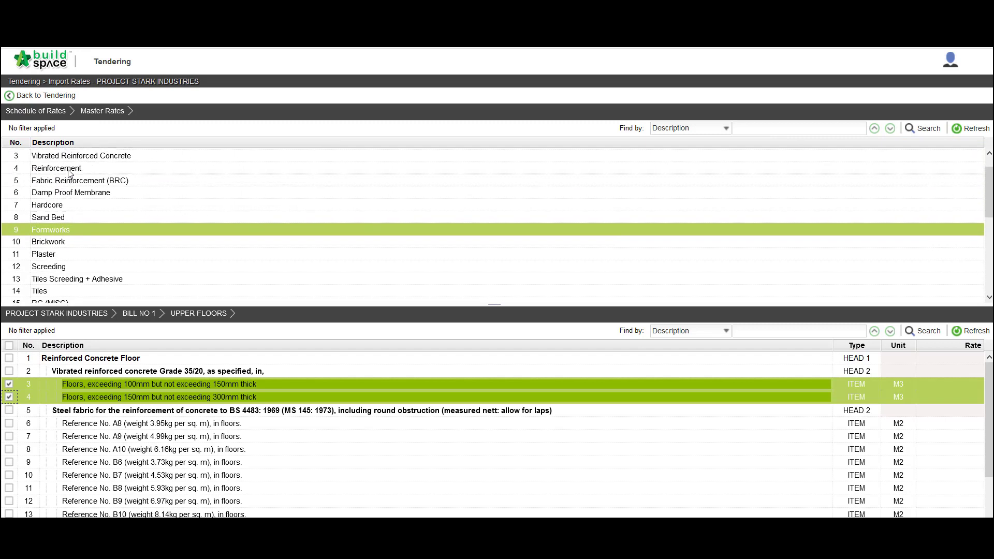
pyautogui.doubleClick(70, 172)
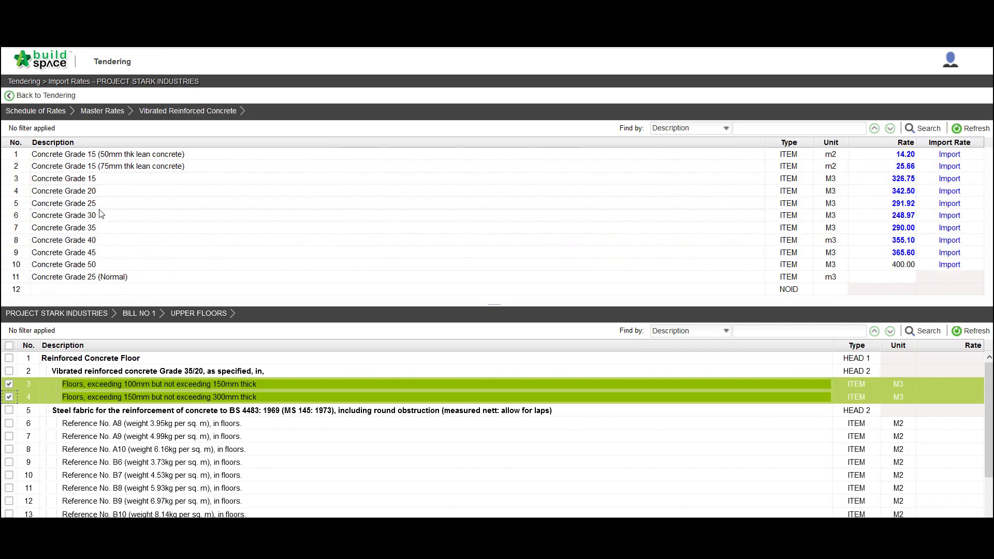
pyautogui.click(97, 231)
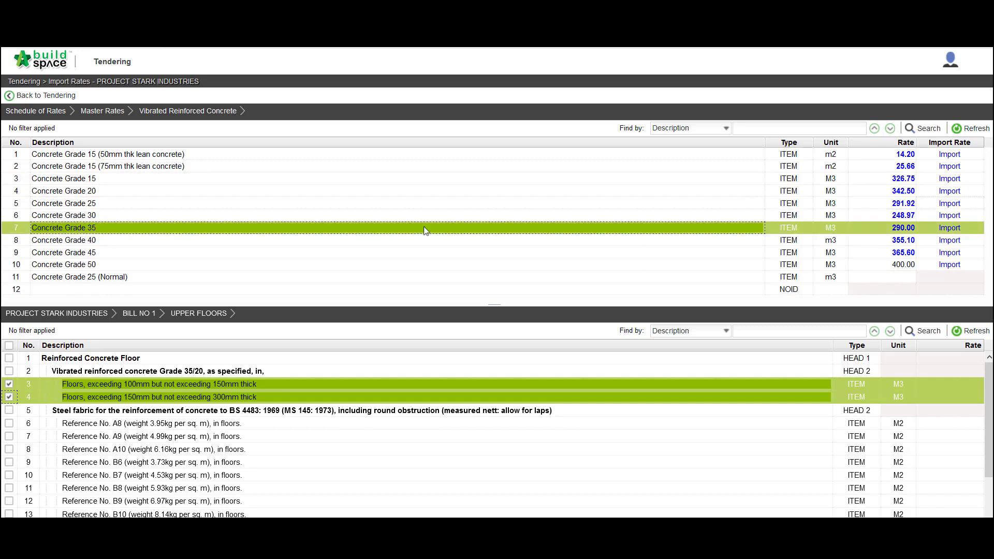
pyautogui.click(953, 229)
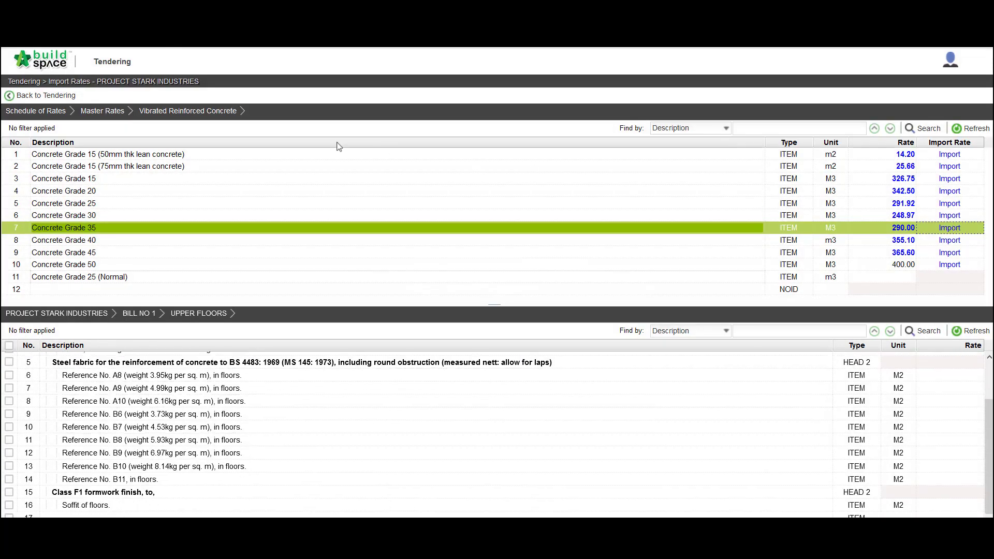
# Import the Aluminium Formwork rate from the Formworks trade into the Soffit of floors item.
pyautogui.click(106, 113)
pyautogui.doubleClick(51, 227)
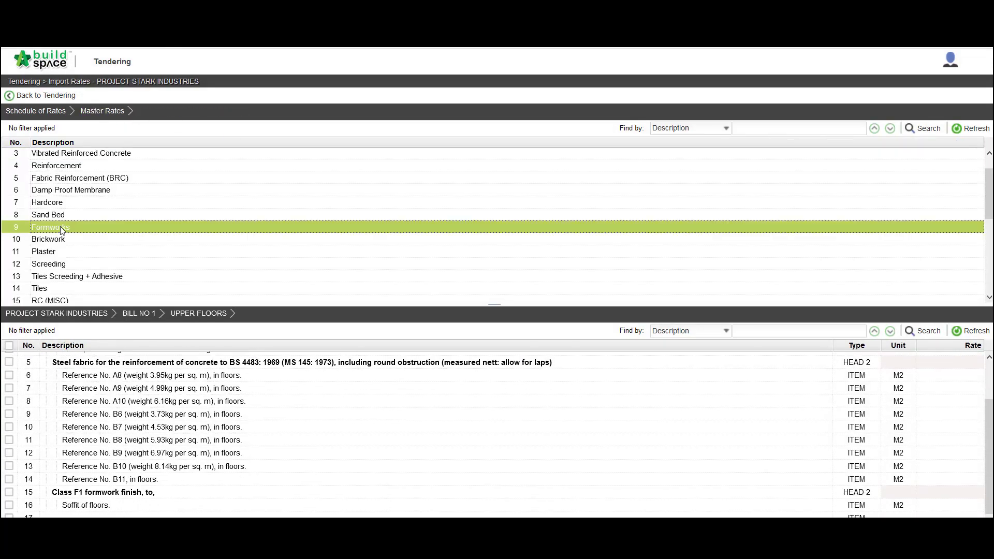
pyautogui.click(9, 506)
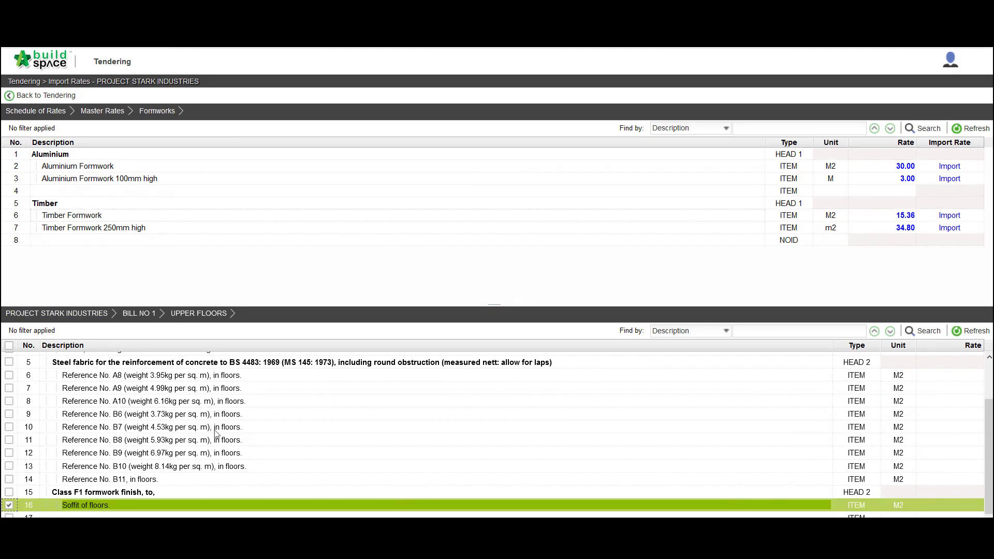
pyautogui.click(943, 167)
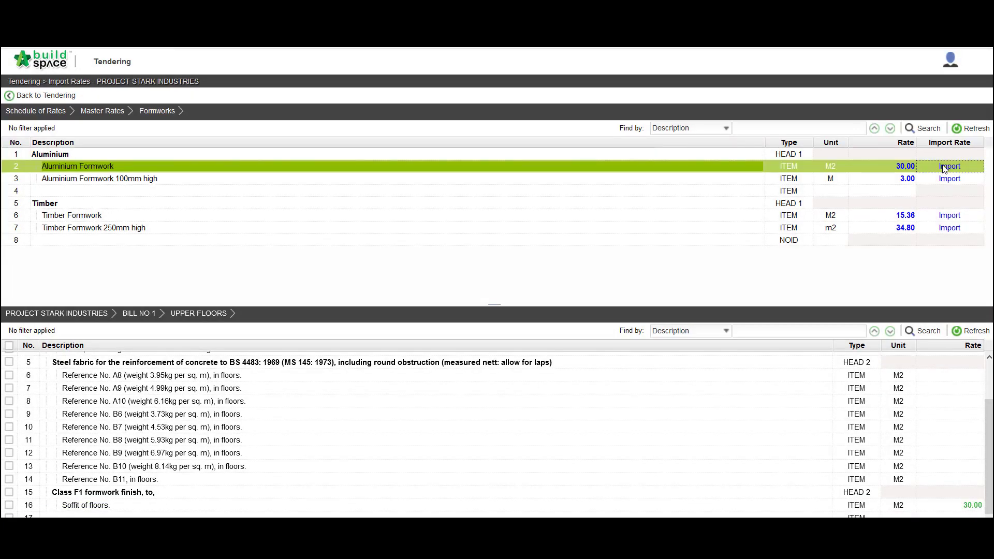
# Return to the project breakdown, reload it, and check the imported rates in the FRAME items of BILL NO 1.
pyautogui.click(50, 97)
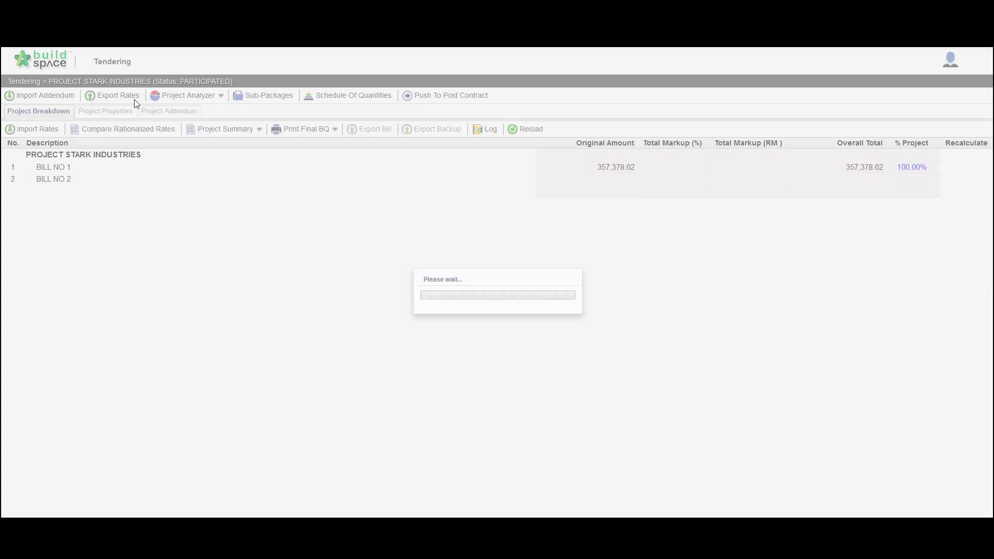
pyautogui.click(527, 130)
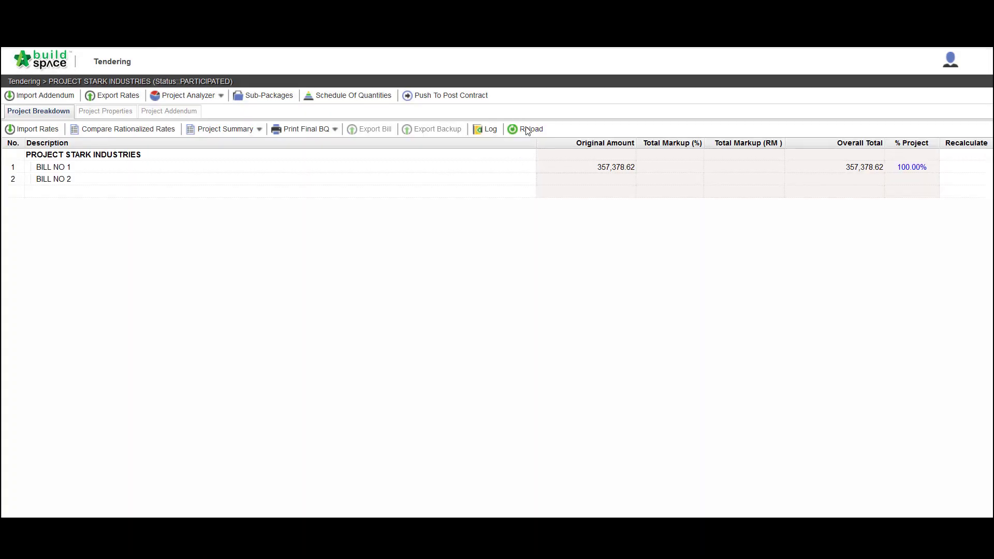
pyautogui.doubleClick(443, 168)
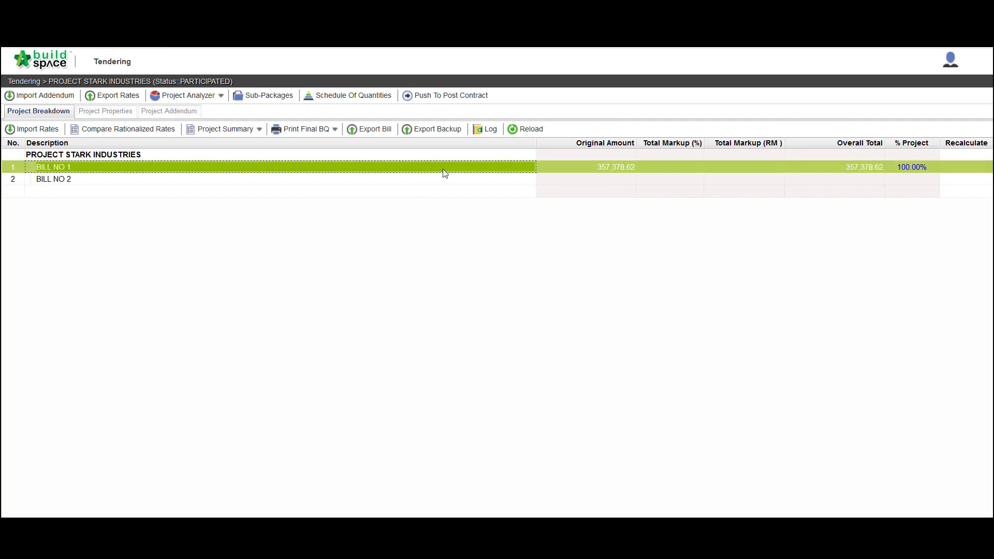
pyautogui.doubleClick(365, 207)
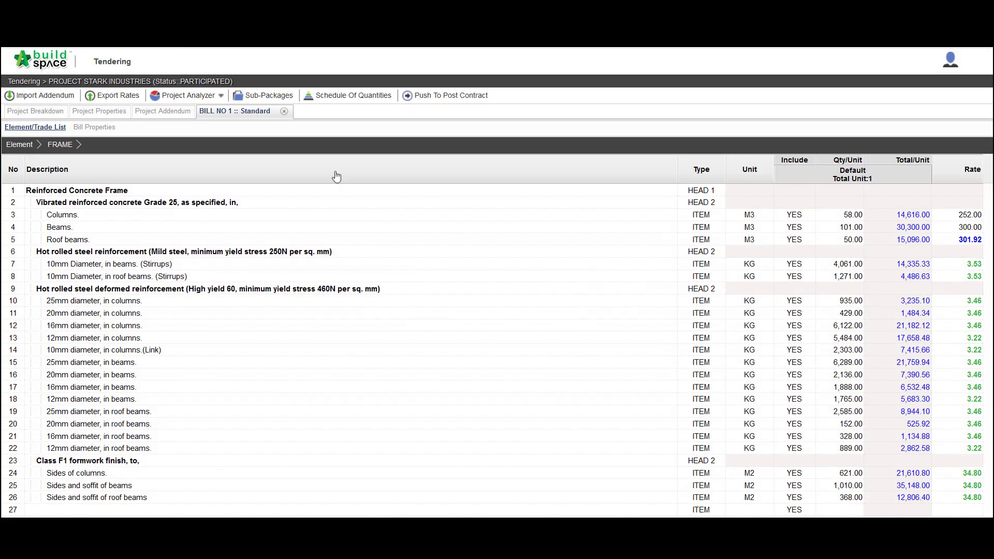
pyautogui.click(285, 111)
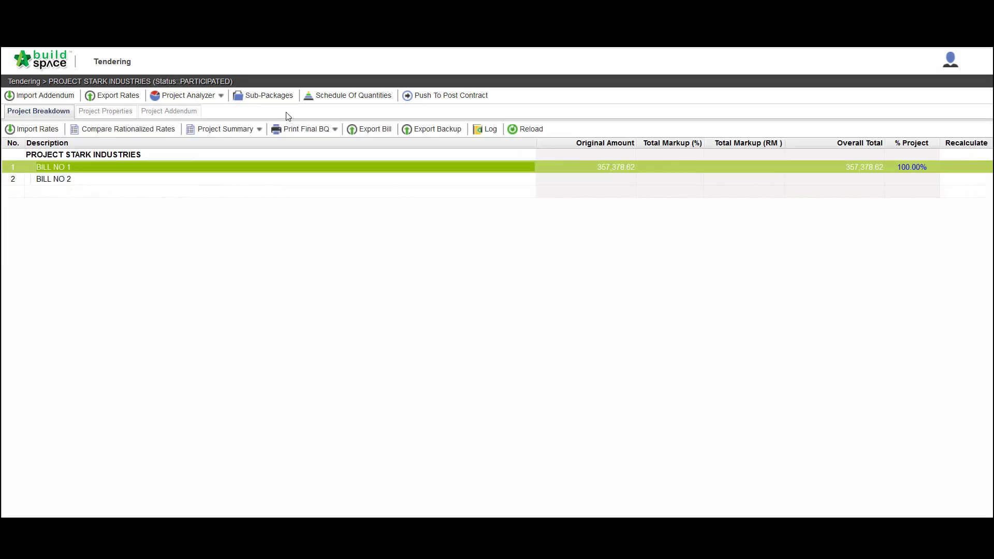
# Enable both Element Markup and Item Markup in the bill properties of BILL NO 1.
pyautogui.doubleClick(206, 169)
pyautogui.click(95, 129)
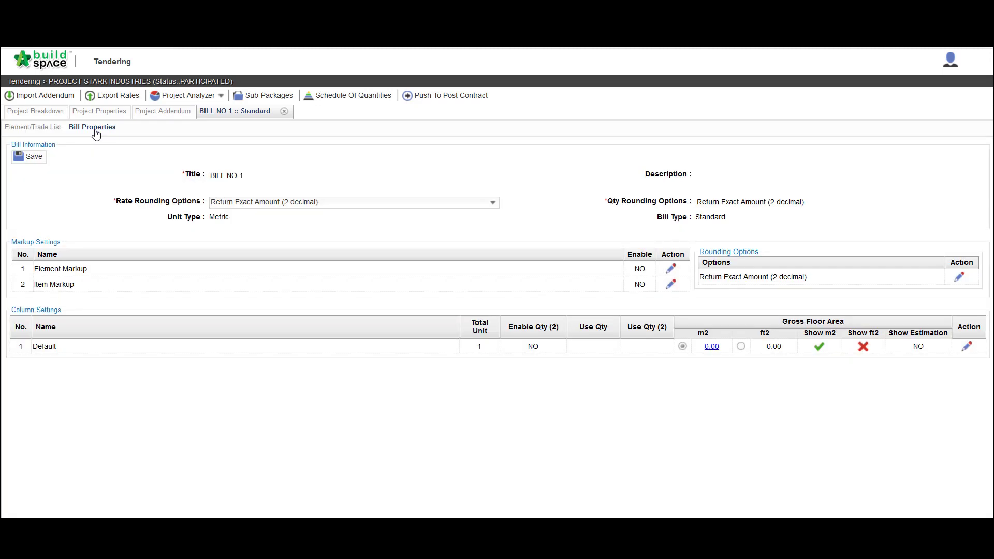
pyautogui.click(669, 269)
pyautogui.click(669, 269)
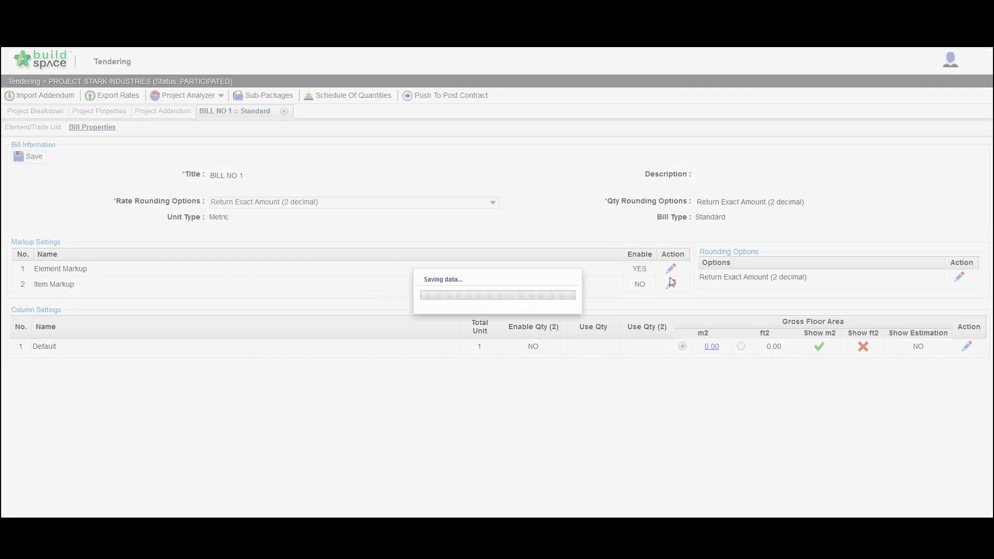
pyautogui.click(671, 285)
pyautogui.click(639, 284)
pyautogui.click(670, 285)
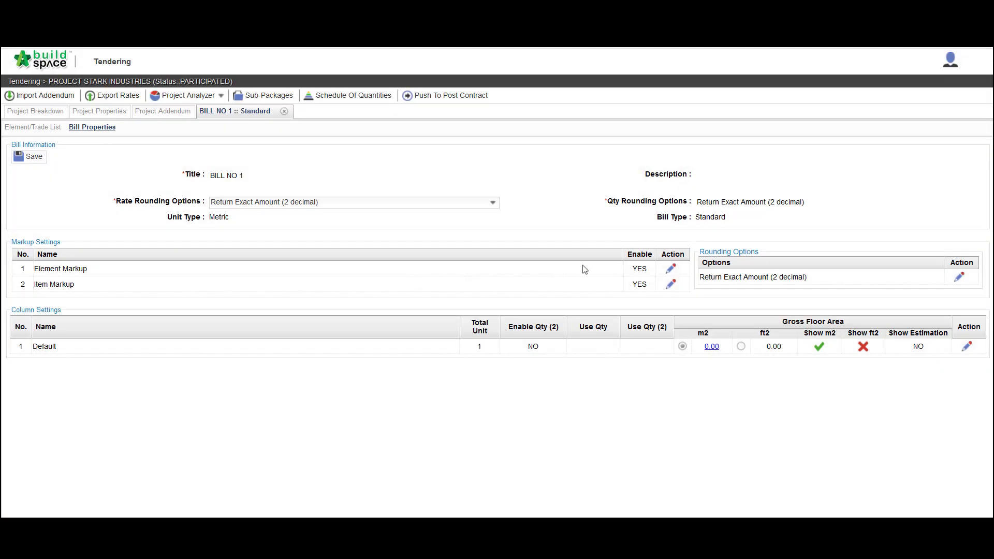
# Save the bill properties, then set the Element Markup to 5% for FRAME and 7% for UPPER FLOORS.
pyautogui.click(32, 156)
pyautogui.click(42, 129)
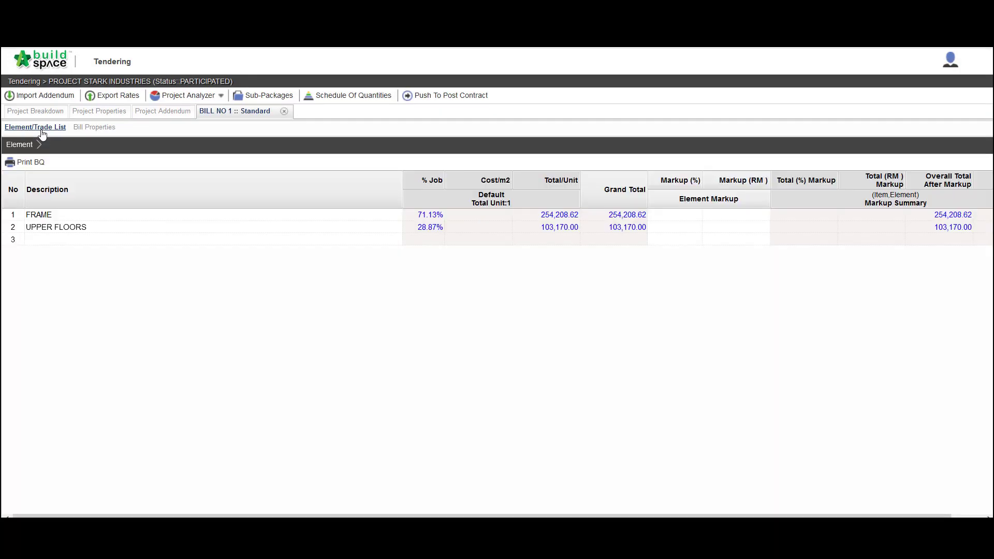
pyautogui.click(664, 220)
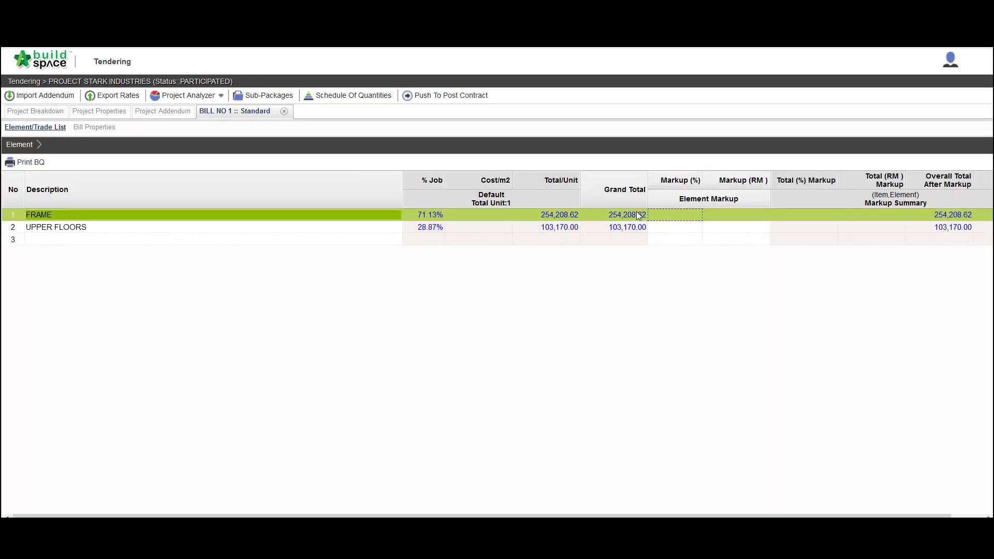
pyautogui.write('5')
pyautogui.press('Return')
pyautogui.press('Return')
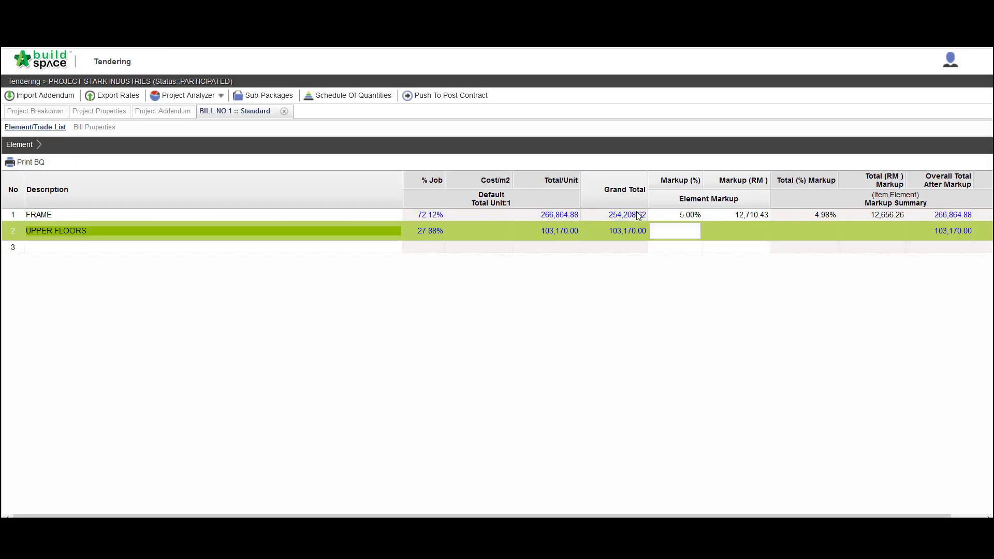
pyautogui.write('7')
pyautogui.press('Return')
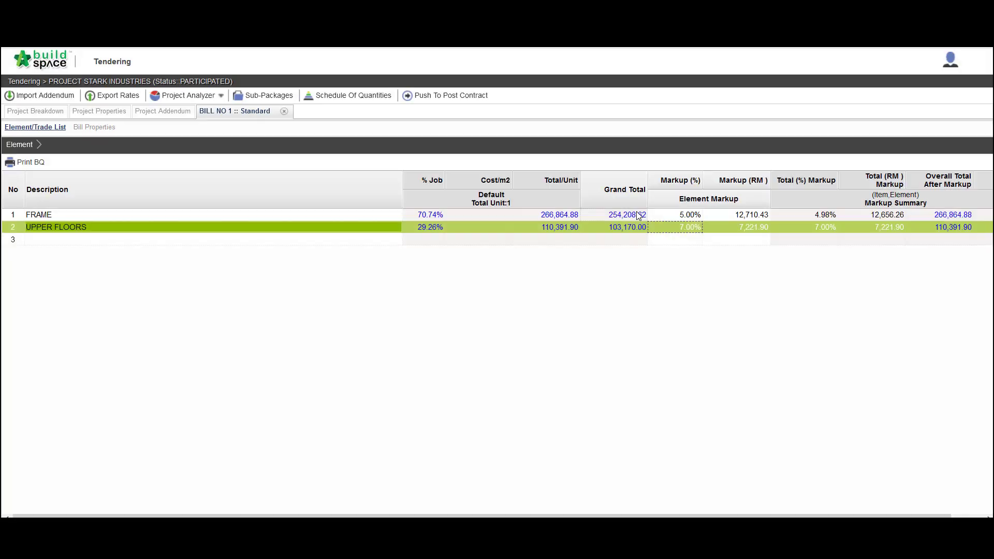
# Set the Item Markup to 3% for the Grade 25 concrete Columns, Beams and Roof beams items of FRAME.
pyautogui.doubleClick(391, 216)
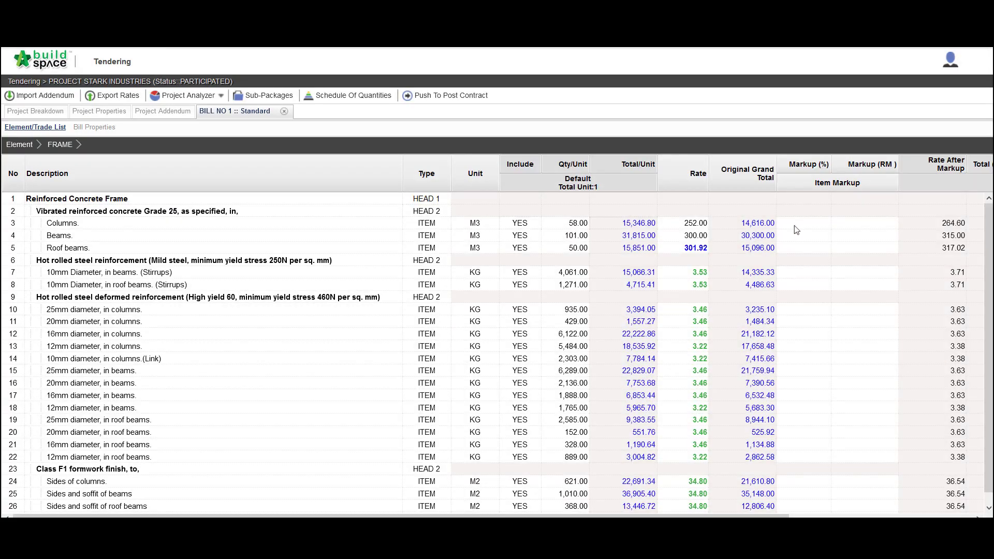
pyautogui.click(797, 230)
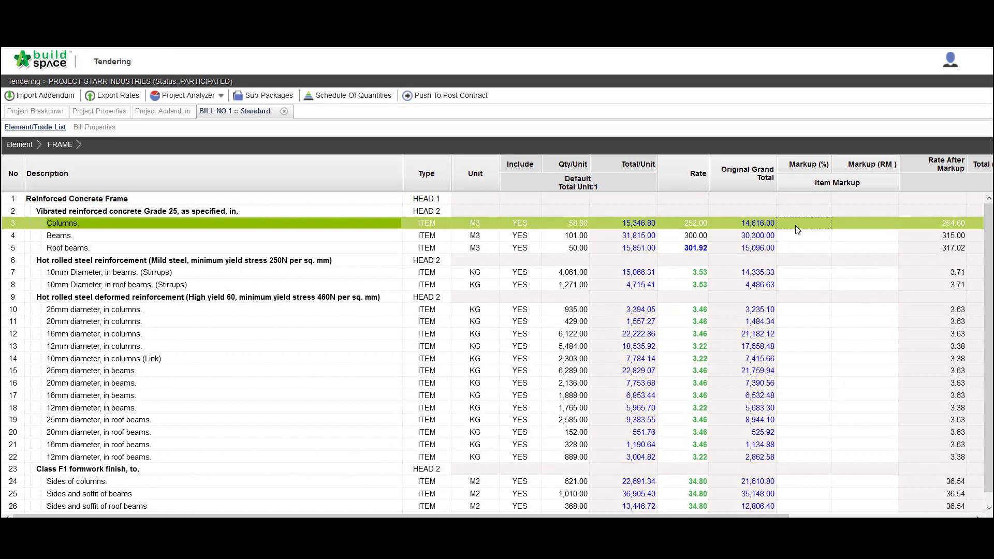
pyautogui.write('3')
pyautogui.press('Return')
pyautogui.write('3')
pyautogui.press('Return')
pyautogui.write('3')
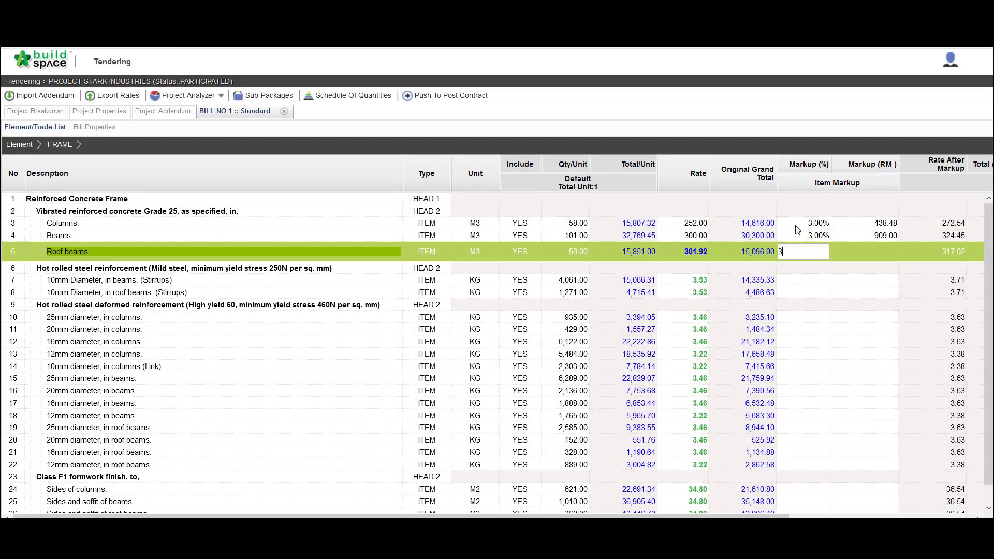
pyautogui.press('Return')
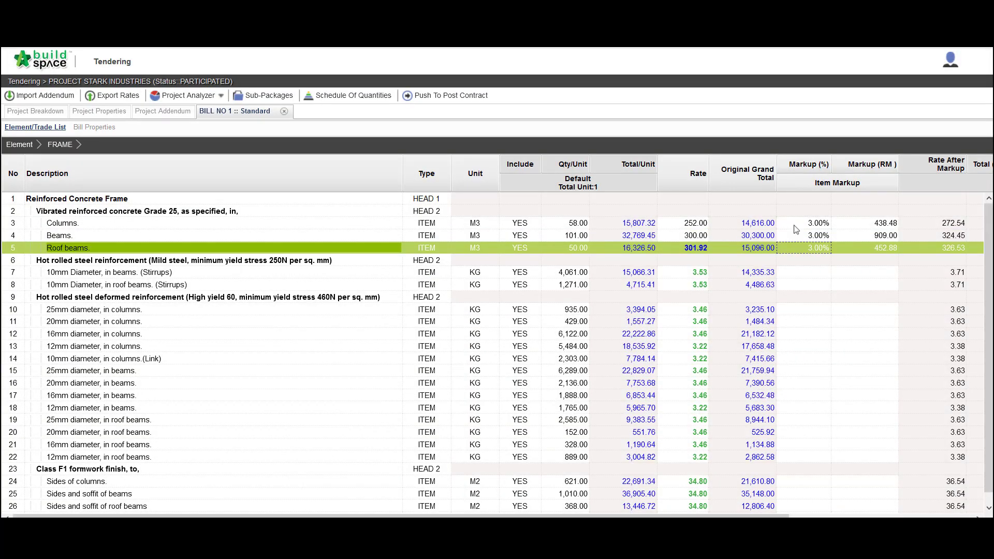
# In the Schedule Of Rates Analysis of Master Rates, set the Item Markup of Concrete Grade 35 under Vibrated Reinforced Concrete to 7%.
pyautogui.click(284, 111)
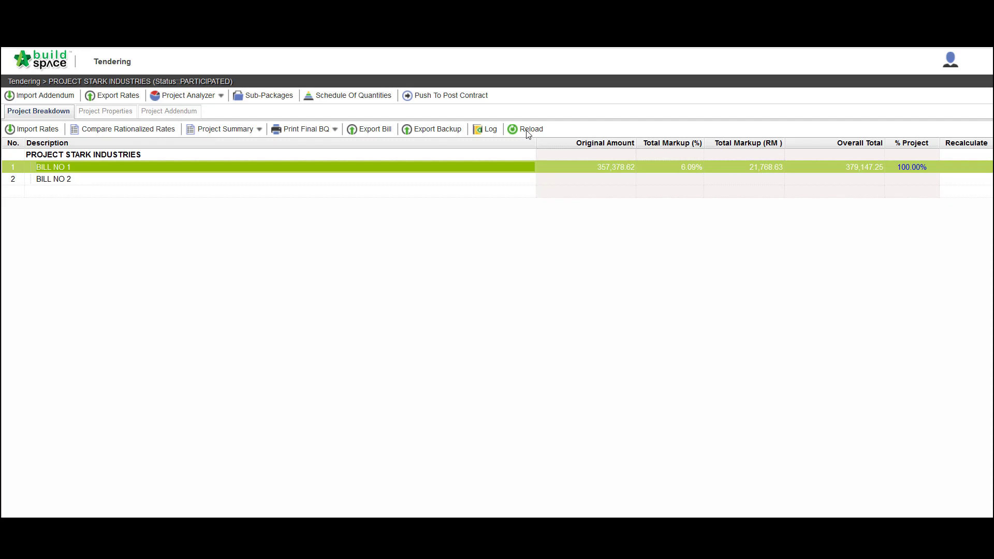
pyautogui.click(210, 96)
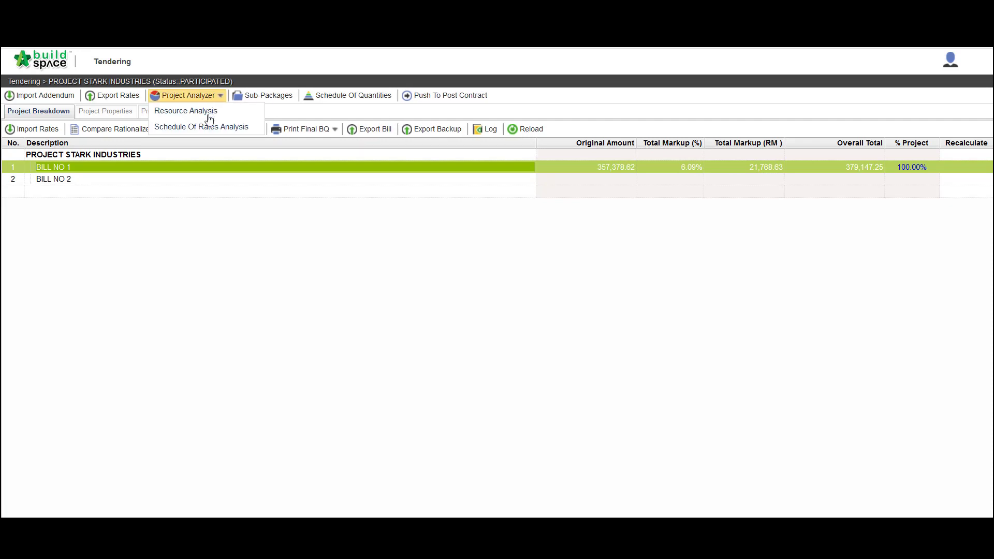
pyautogui.click(210, 129)
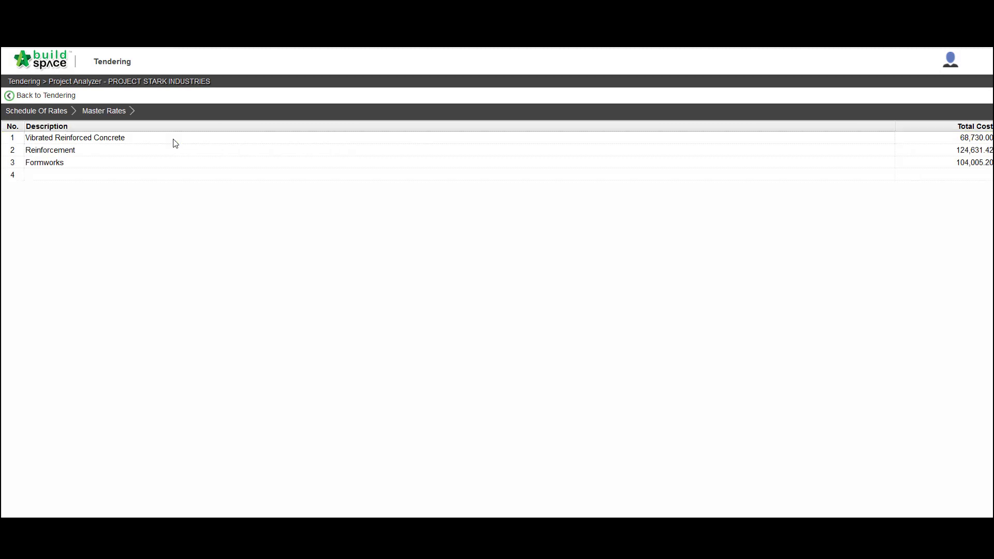
pyautogui.doubleClick(174, 140)
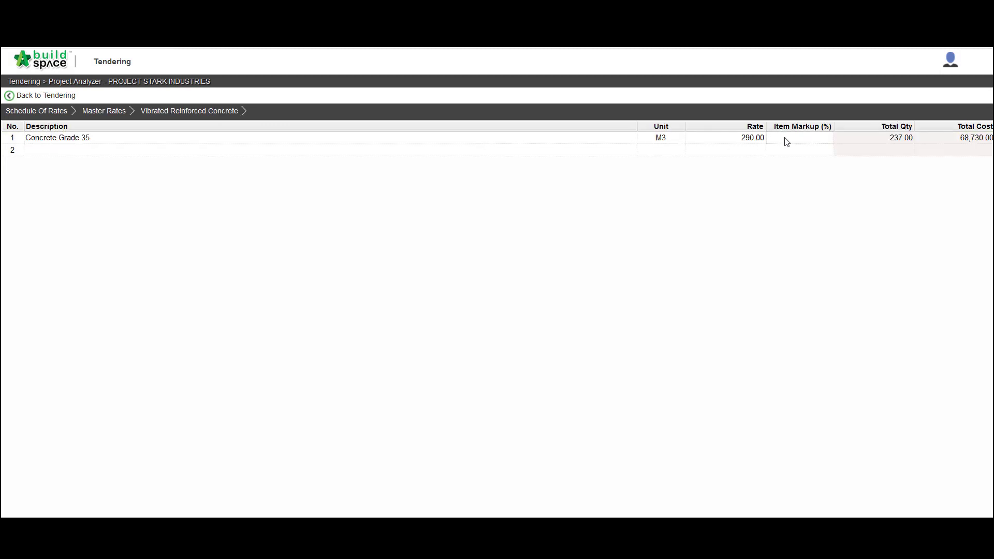
pyautogui.click(787, 142)
pyautogui.doubleClick(785, 139)
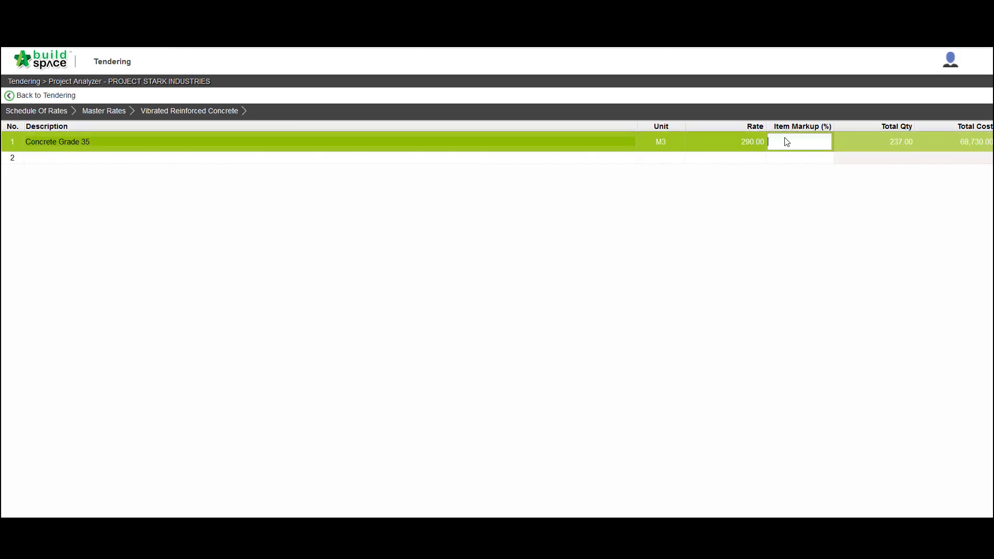
pyautogui.write('7')
pyautogui.press('Return')
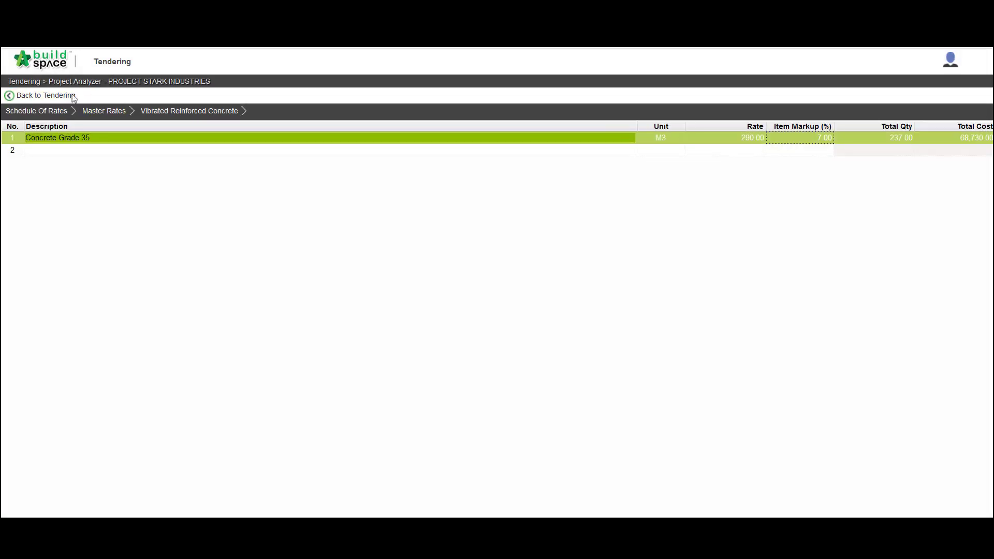
# Return to the project breakdown and recalculate BILL NO 1 at the bill items, bill elements and bills levels.
pyautogui.click(46, 95)
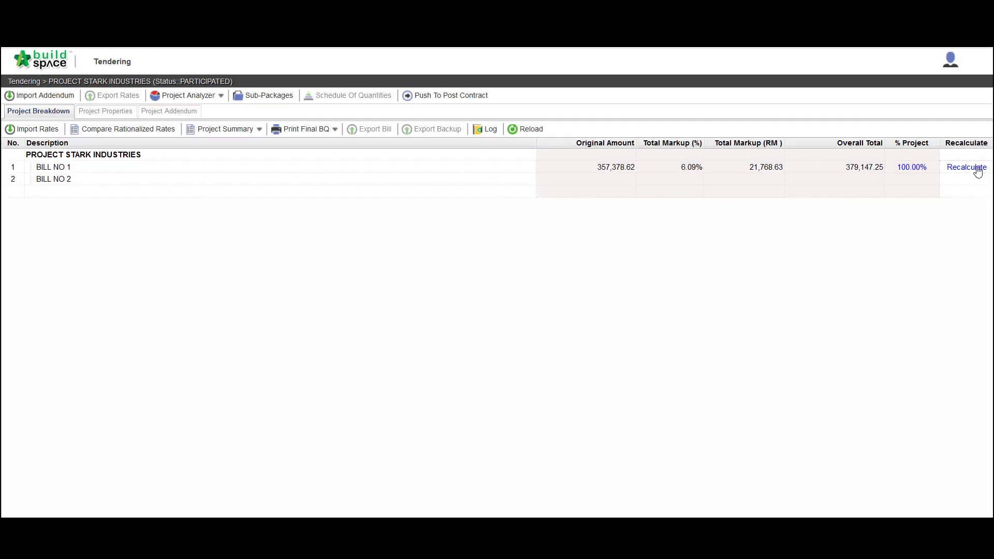
pyautogui.click(974, 168)
pyautogui.click(632, 267)
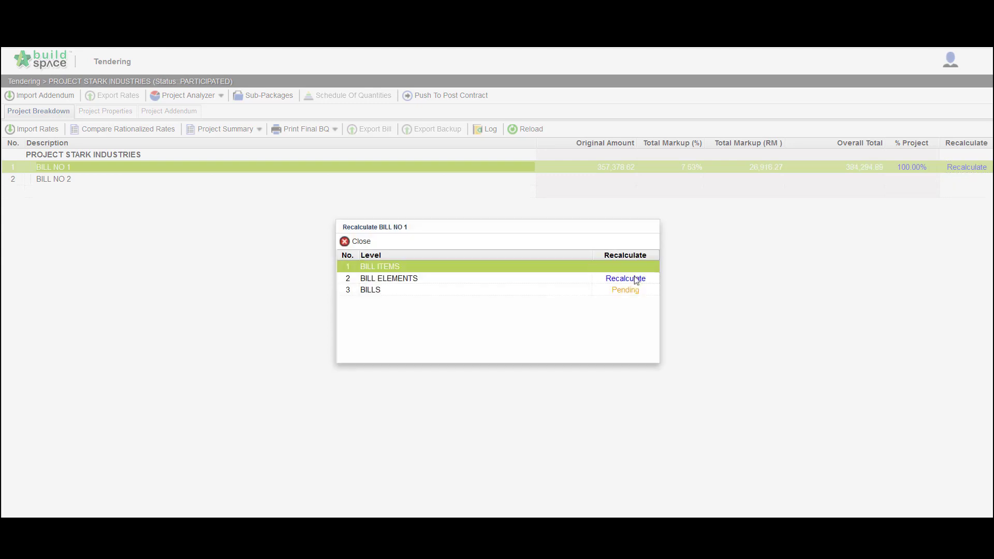
pyautogui.click(634, 279)
pyautogui.click(633, 290)
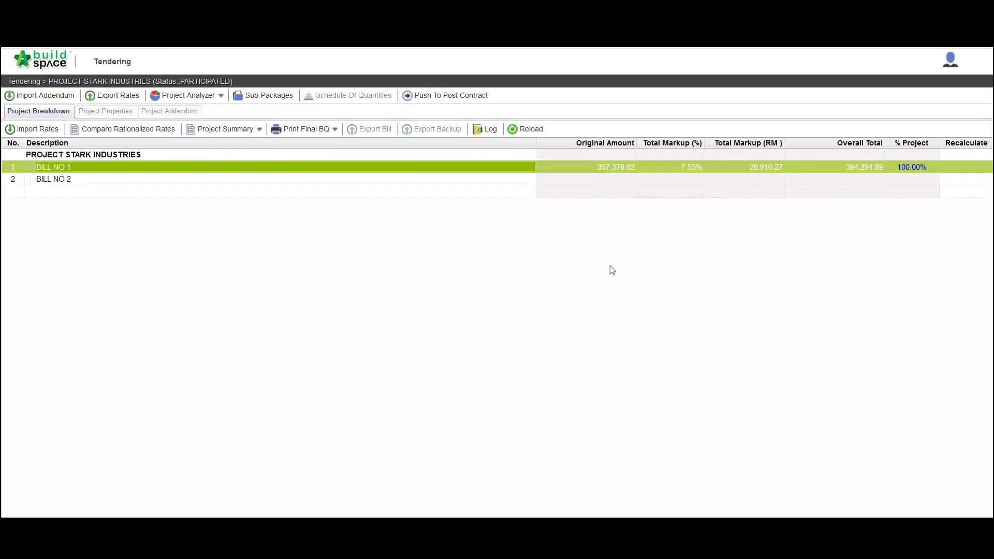
# Check the item markups of the UPPER FLOORS items in BILL NO 1 and return to the project breakdown.
pyautogui.doubleClick(510, 167)
pyautogui.click(365, 227)
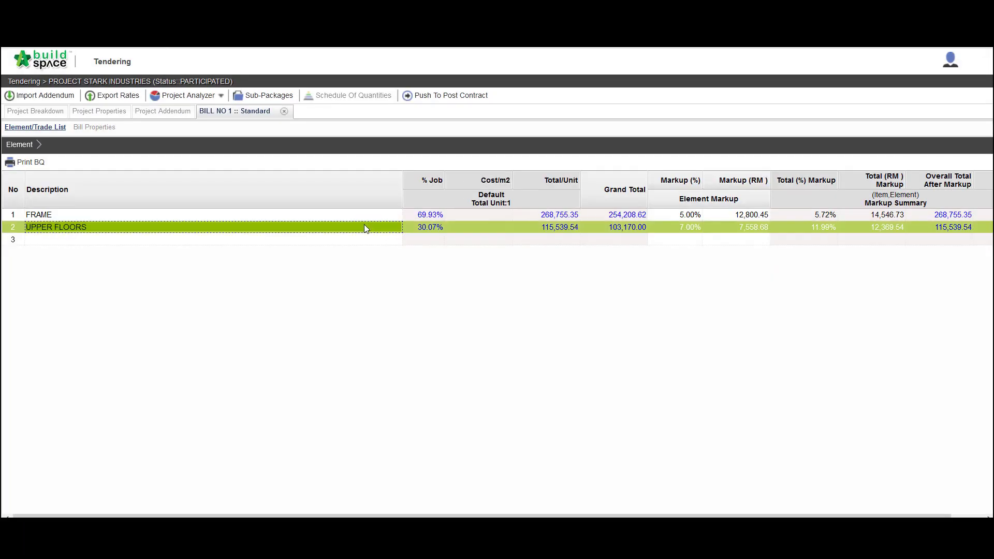
pyautogui.doubleClick(367, 228)
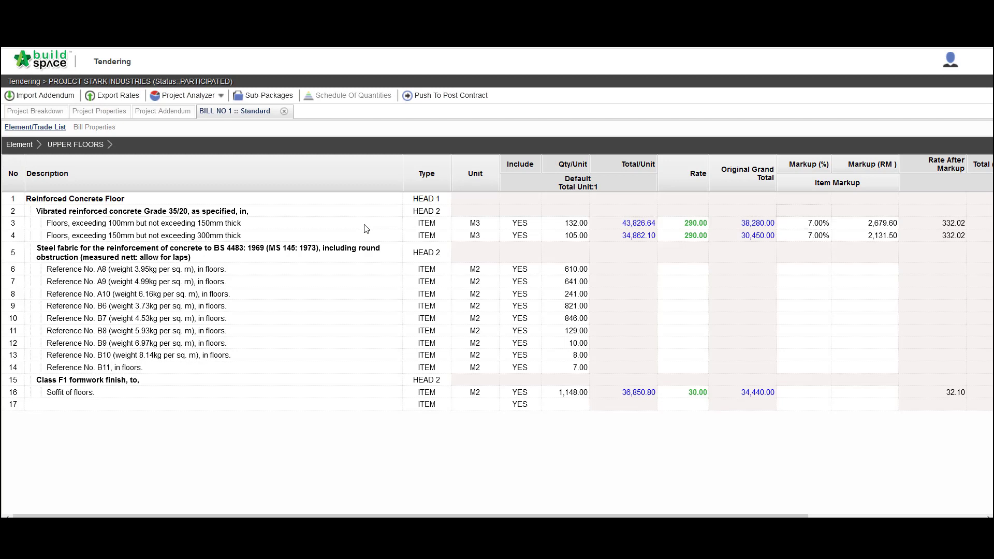
pyautogui.click(284, 112)
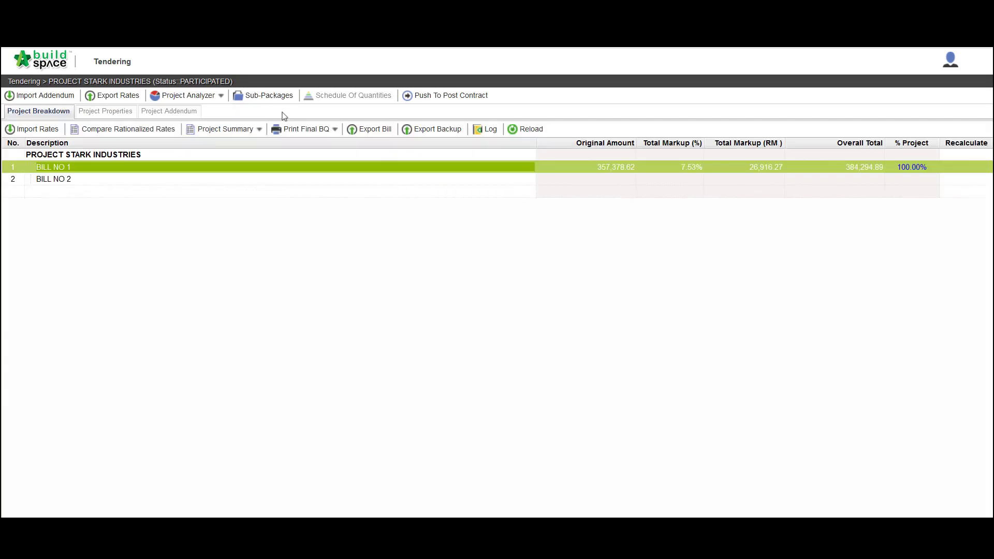
# Print the final BQ of BILL NO 1 with price and review the pages of the generated document.
pyautogui.click(296, 131)
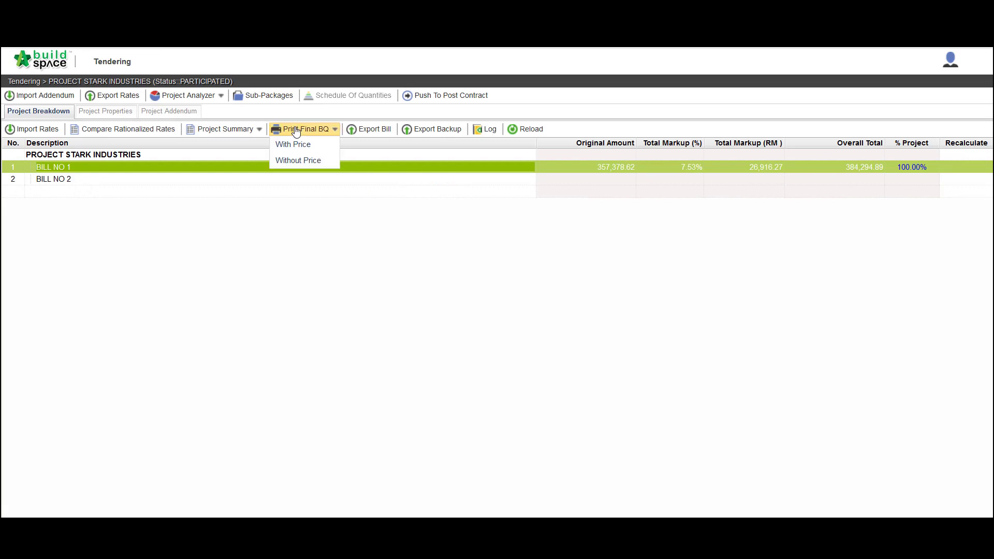
pyautogui.click(293, 145)
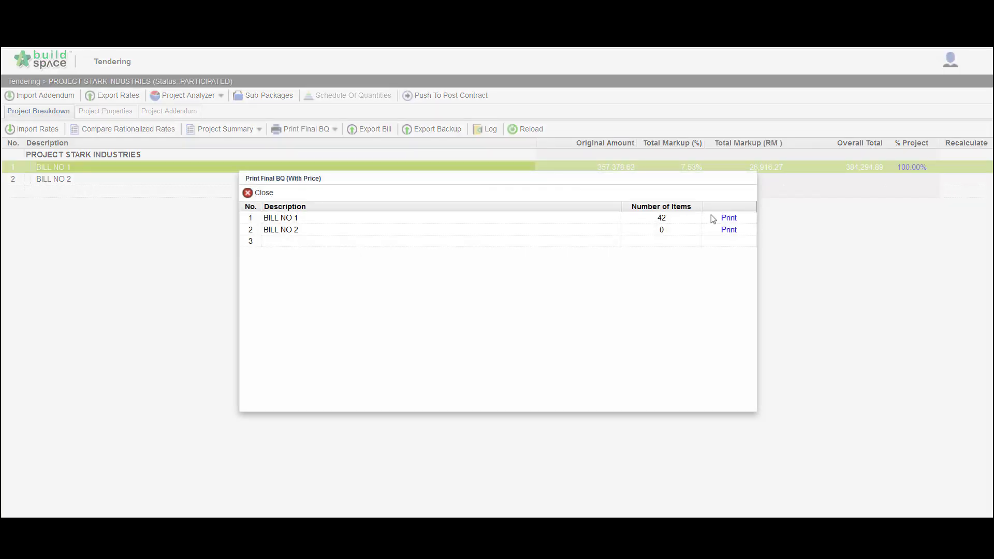
pyautogui.click(728, 218)
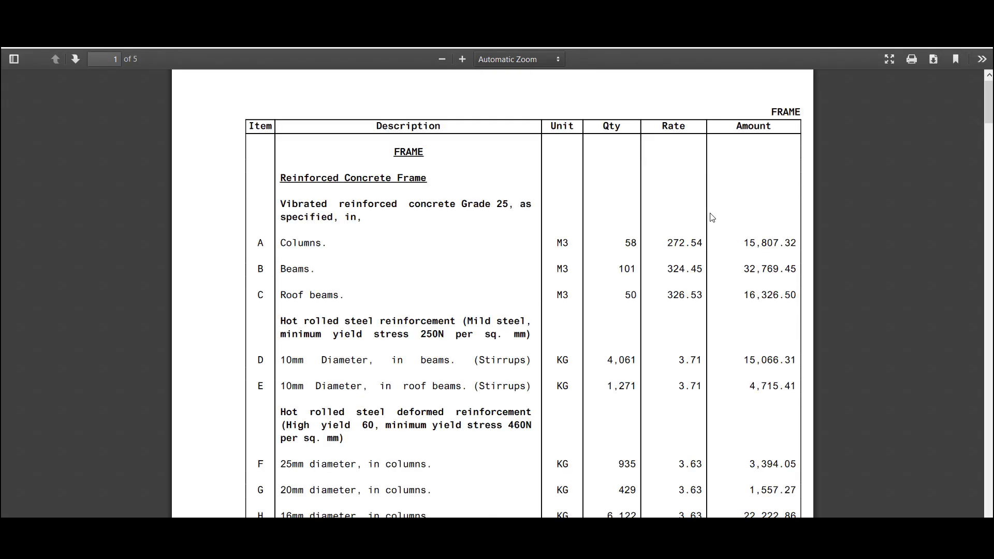
pyautogui.scroll(-15, 712, 218)
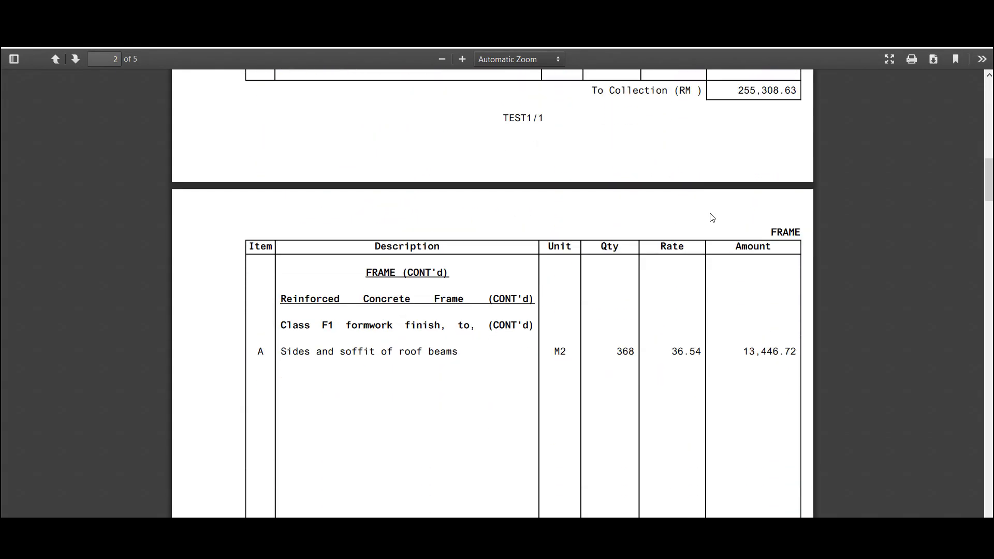
pyautogui.scroll(-15, 712, 217)
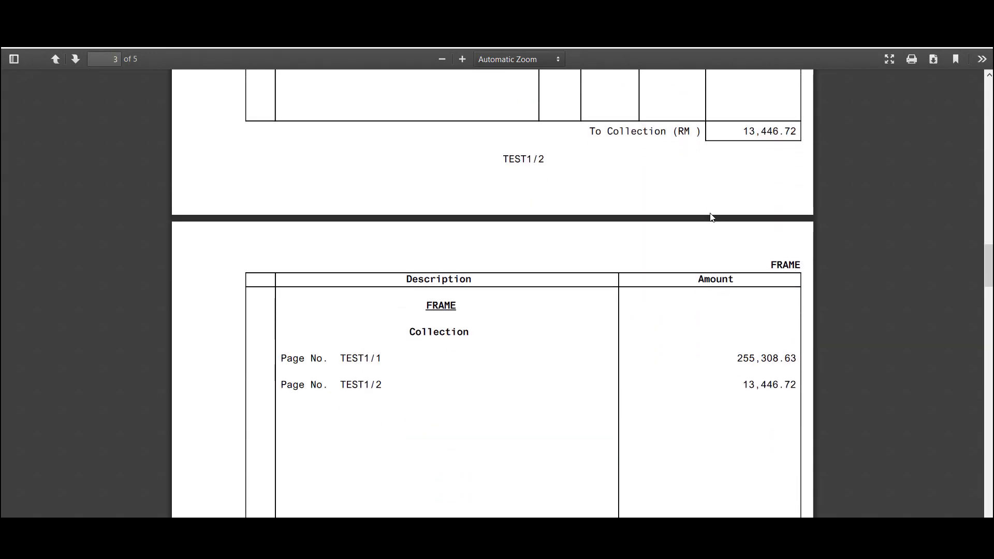
pyautogui.scroll(-15, 712, 217)
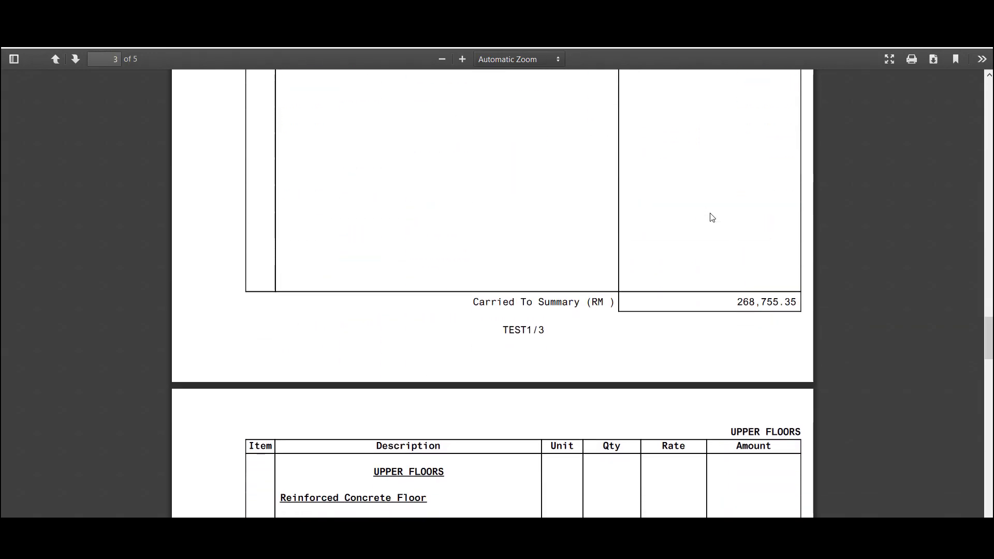
pyautogui.scroll(-5, 712, 217)
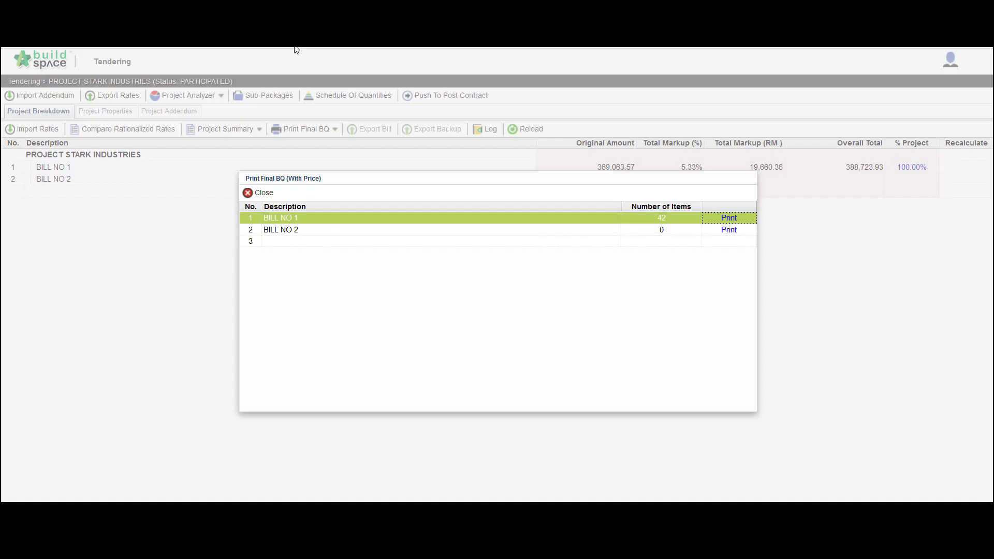
pyautogui.click(264, 193)
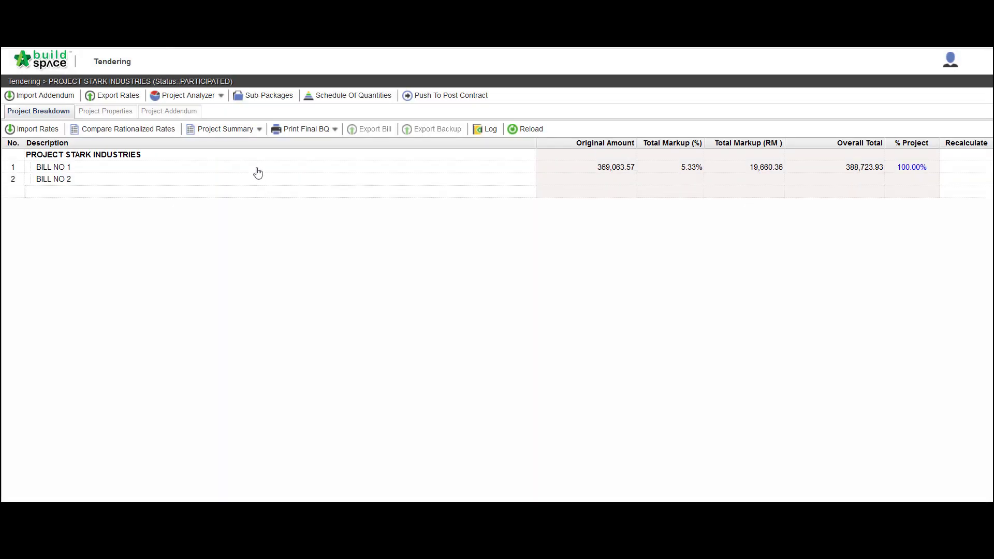
# Print the project summary to PDF, review the tender summary, and return to the project breakdown.
pyautogui.click(248, 133)
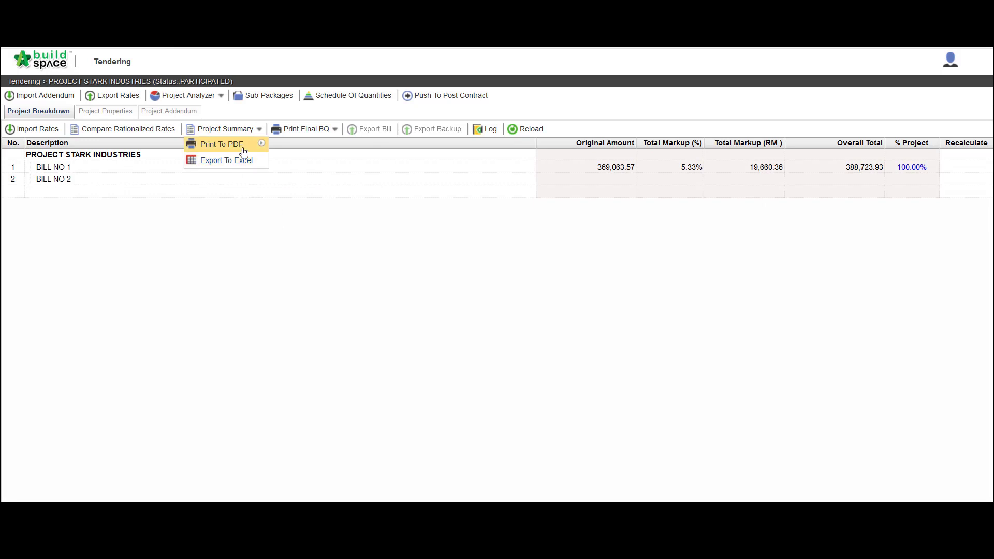
pyautogui.moveTo(246, 145)
pyautogui.click(297, 147)
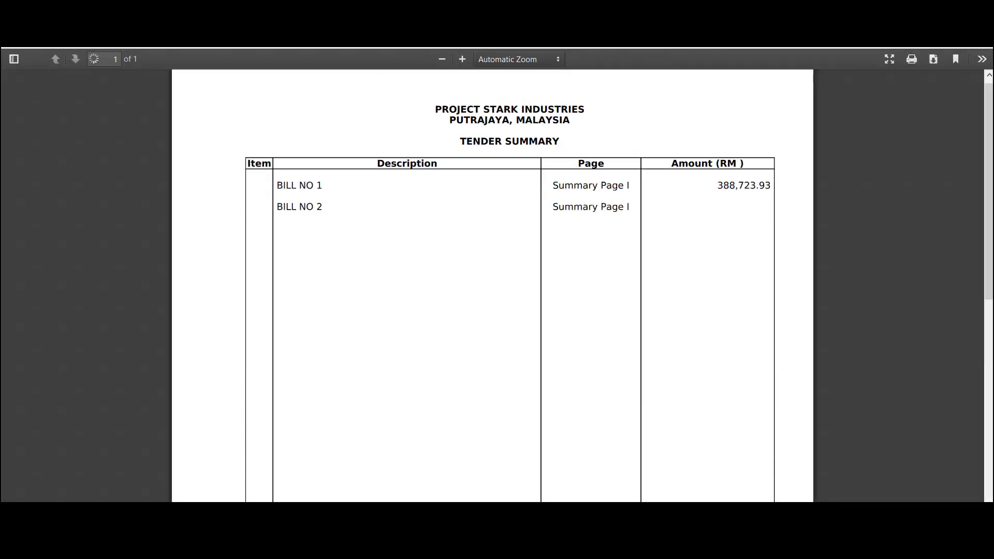
pyautogui.scroll(-5, 432, 167)
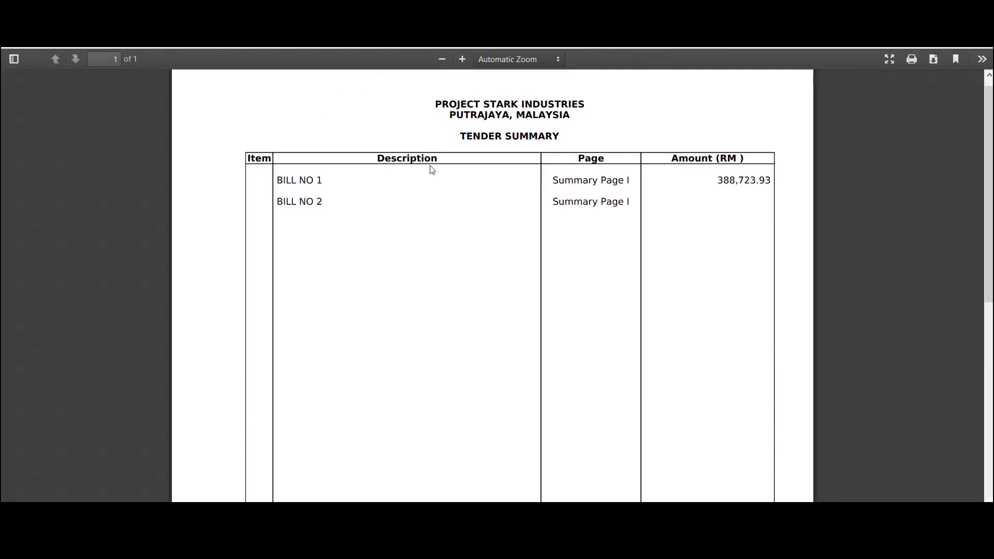
pyautogui.scroll(-3, 430, 166)
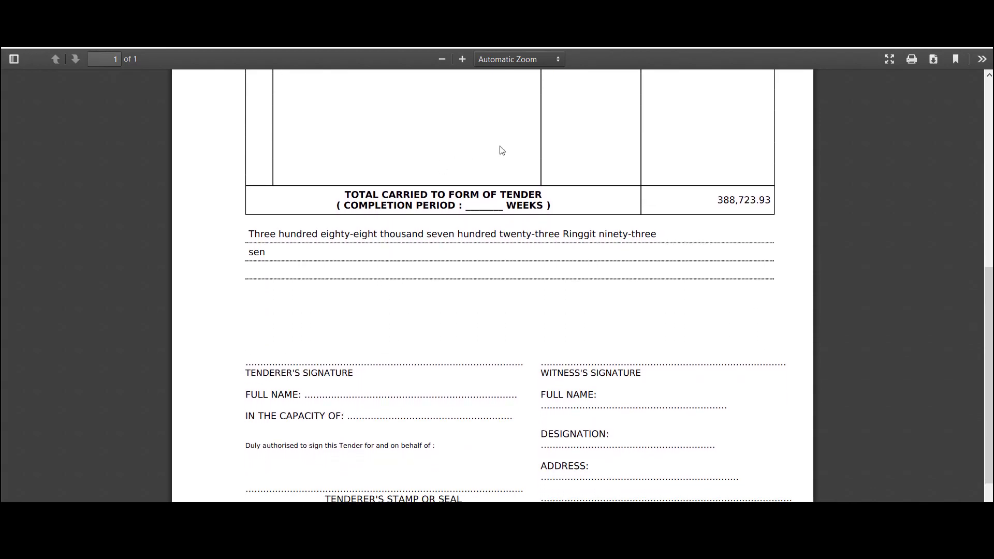
pyautogui.hotkey('ctrl', 'q')
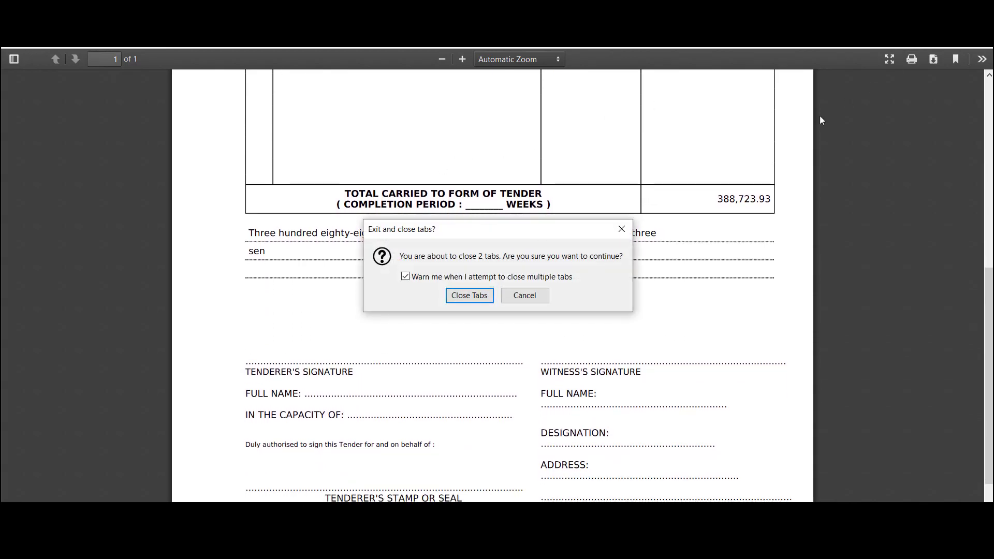
pyautogui.click(526, 294)
pyautogui.hotkey('ctrl', 'w')
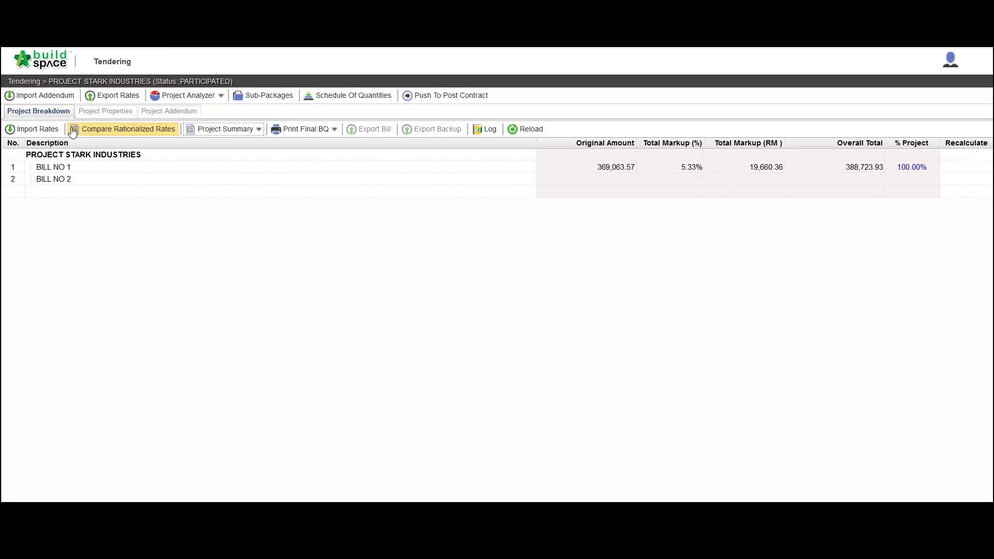
# Export the rates of PROJECT STARK INDUSTRIES under the default file name and save the downloaded file.
pyautogui.click(103, 98)
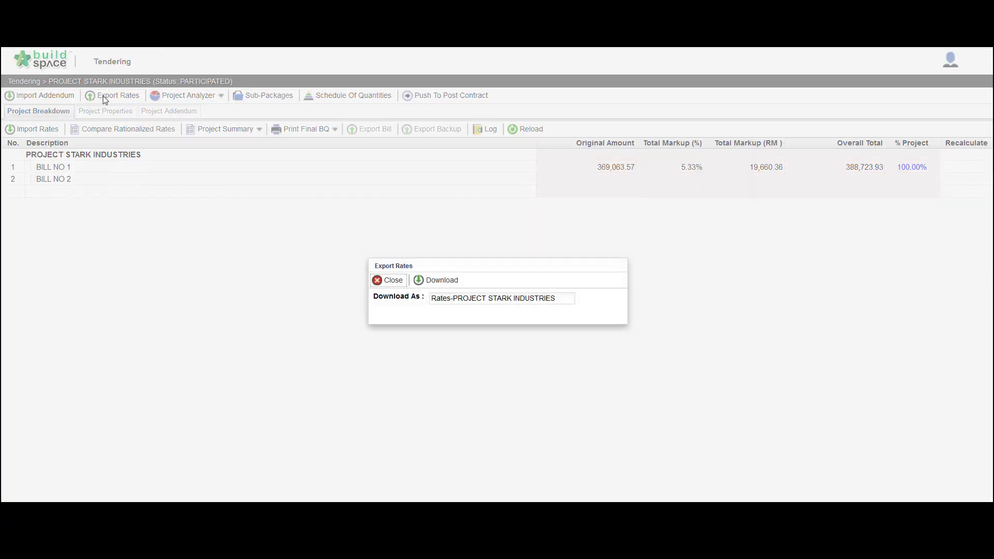
pyautogui.click(438, 280)
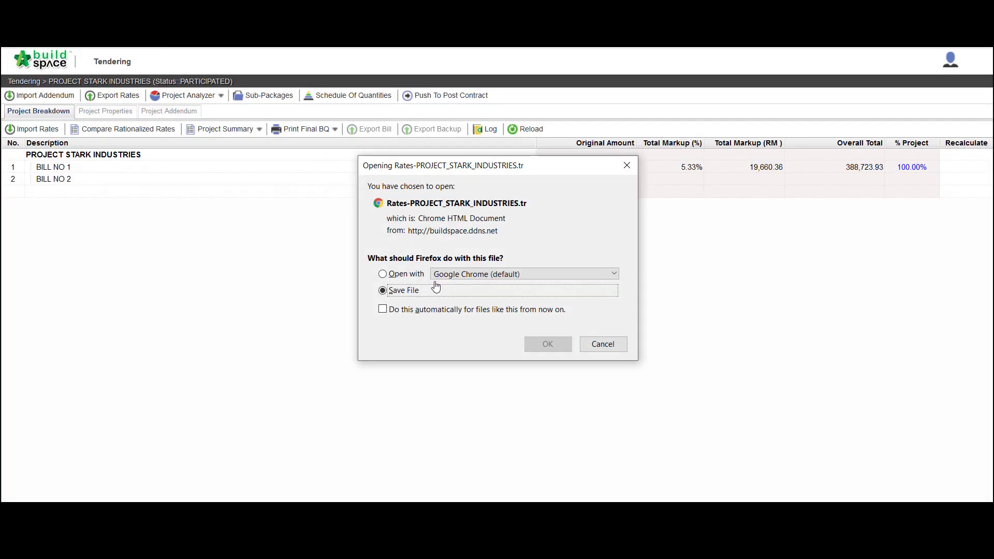
pyautogui.click(548, 343)
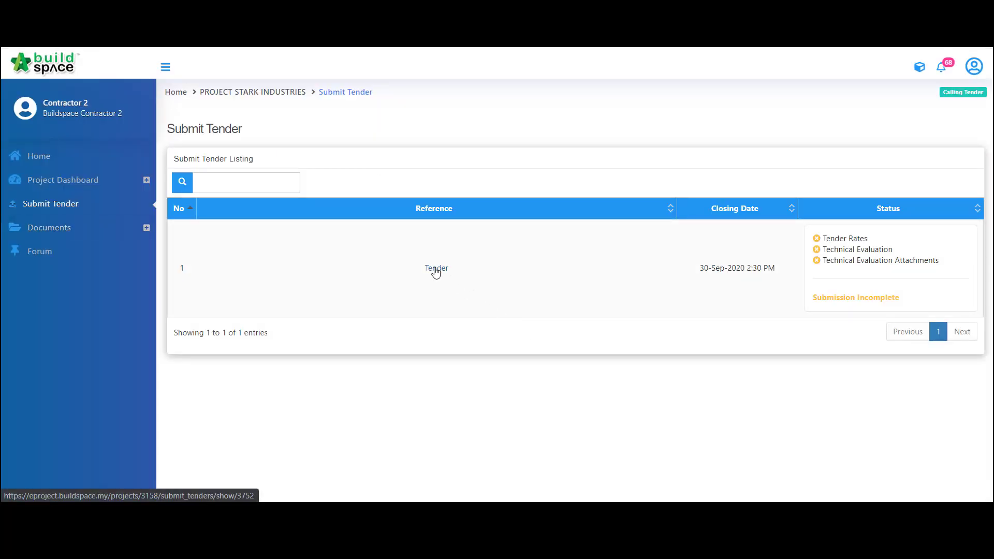
# In the eTender portal, open the Tender submission, submit Rates-PROJECT_STARK_INDUSTRIES(1).tr as the tender rates, and check the submitted commercial details.
pyautogui.click(436, 269)
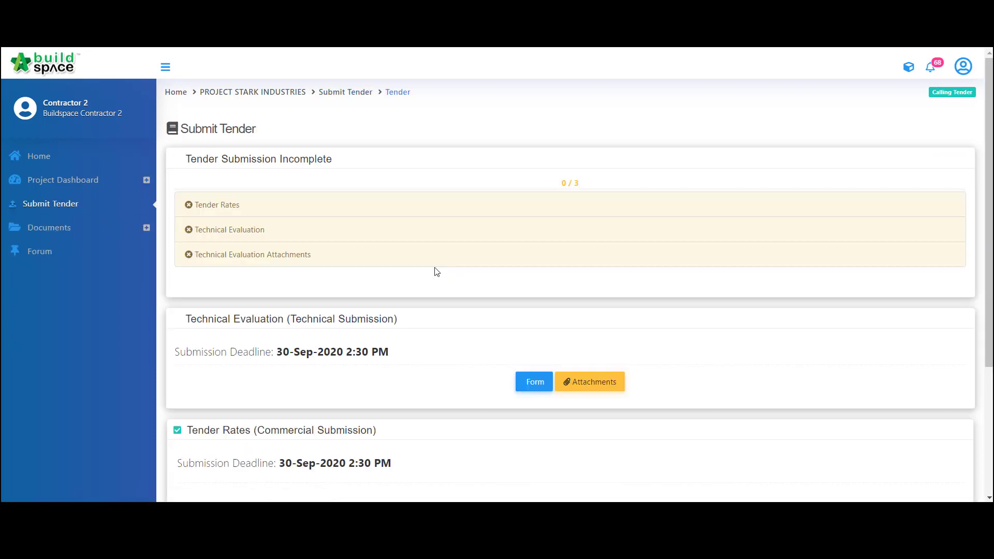
pyautogui.scroll(-4, 311, 244)
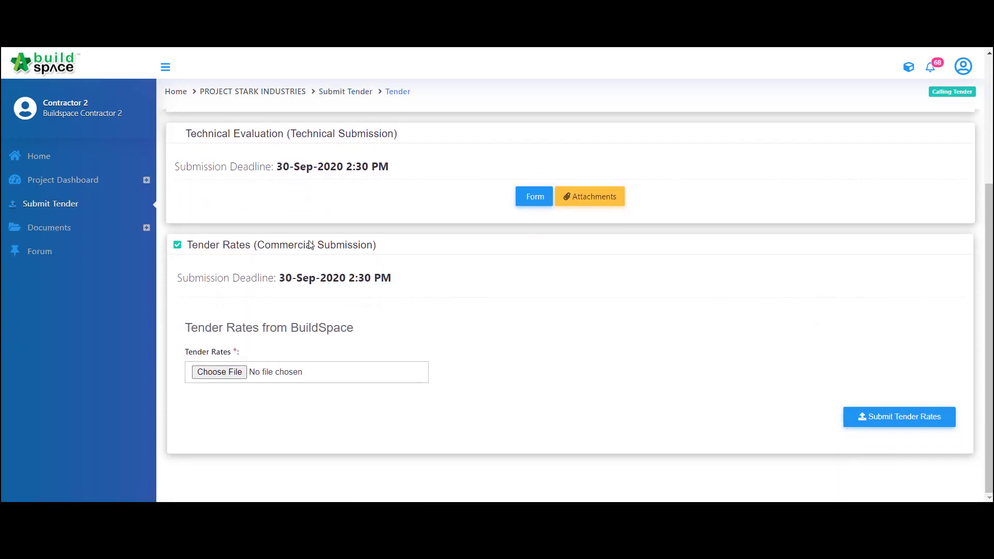
pyautogui.click(219, 373)
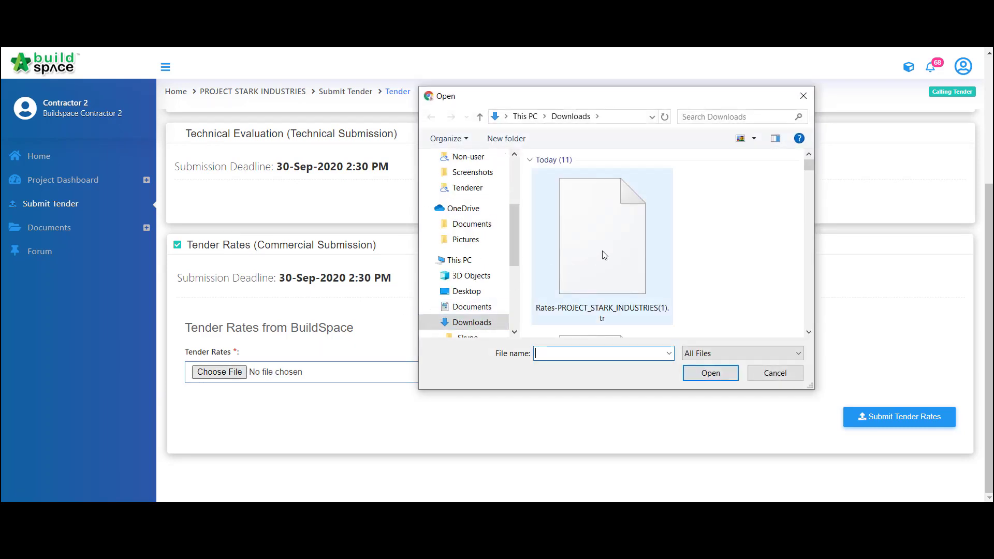
pyautogui.click(604, 254)
pyautogui.click(700, 373)
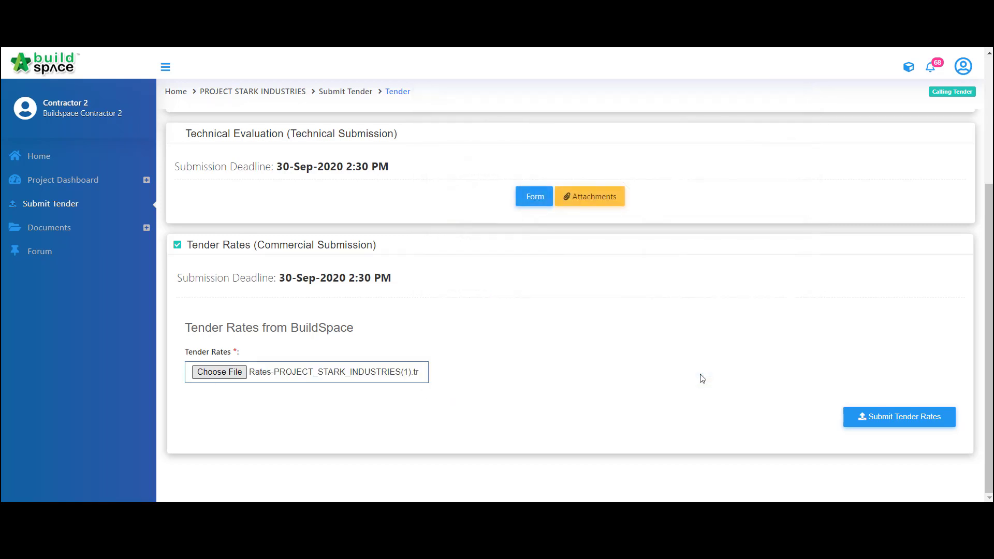
pyautogui.click(883, 418)
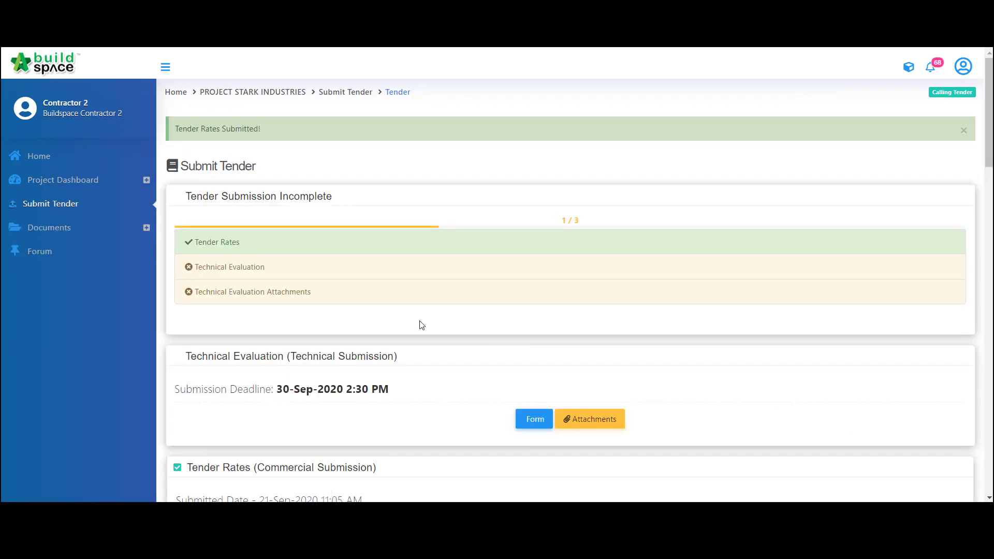
pyautogui.scroll(-4, 422, 325)
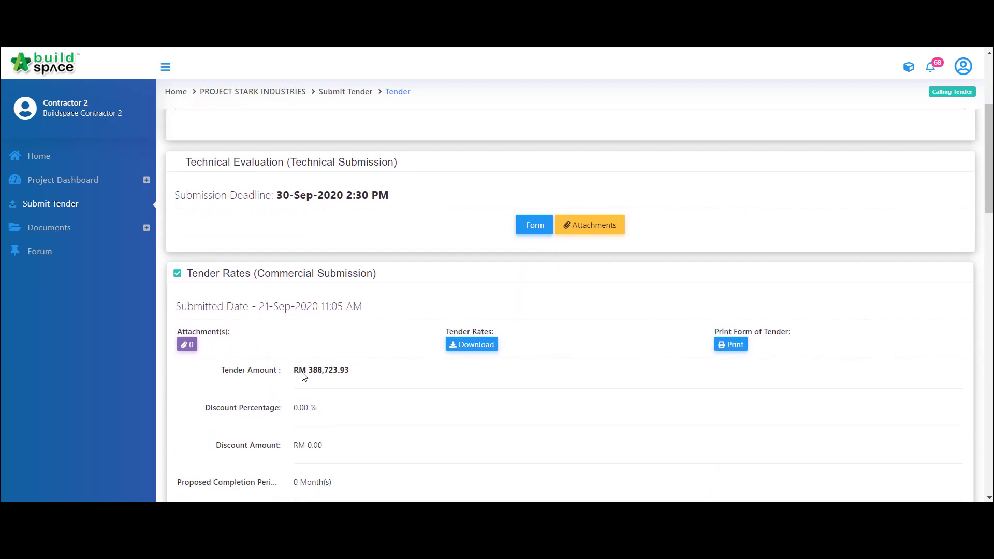
pyautogui.scroll(-1, 304, 377)
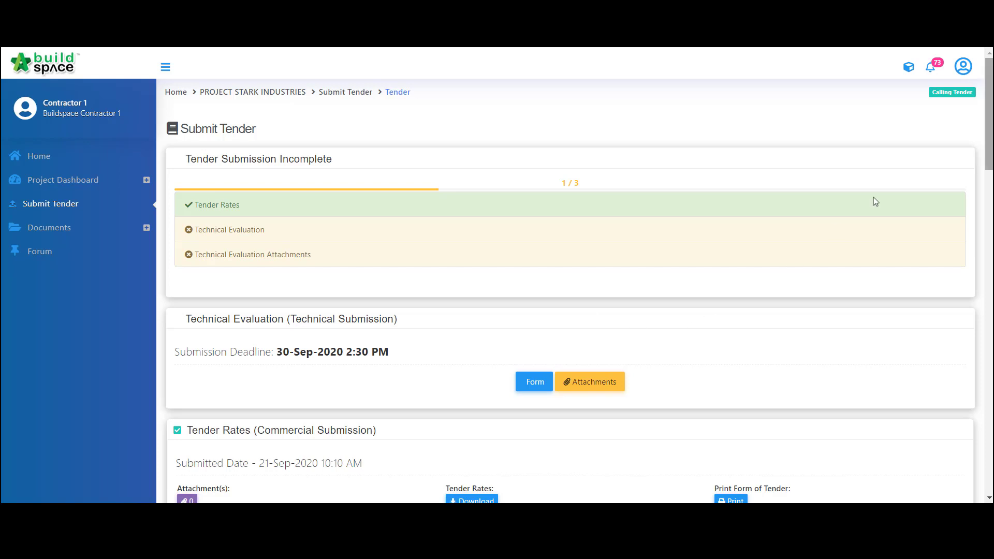
# In the Technical Evaluation Form, choose Experience ≥ 10 years for CEO/Managing Director and Project Manager, and ≥ 5 years for HSSE Officer / Supervisor.
pyautogui.moveTo(990, 121); pyautogui.dragTo(991, 149)
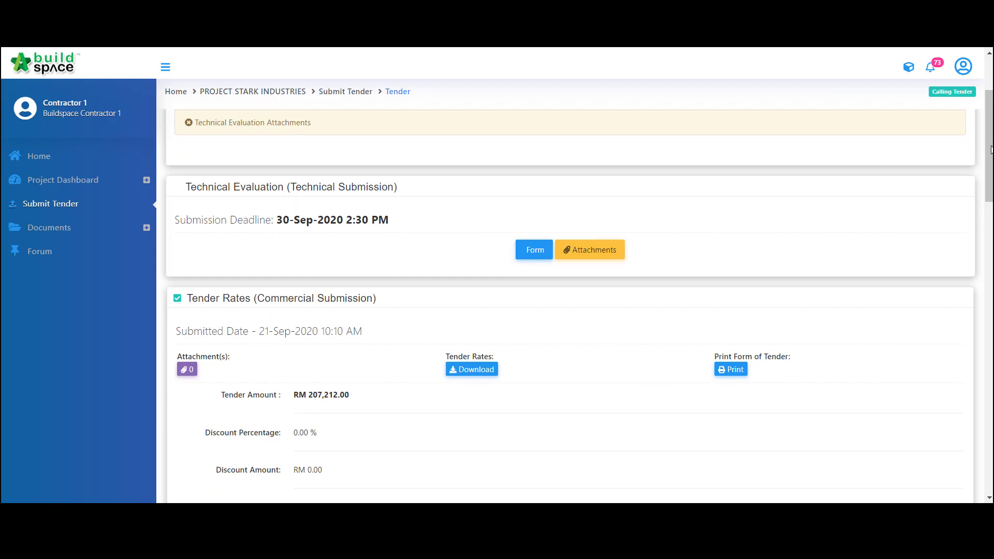
pyautogui.moveTo(990, 164); pyautogui.dragTo(990, 132)
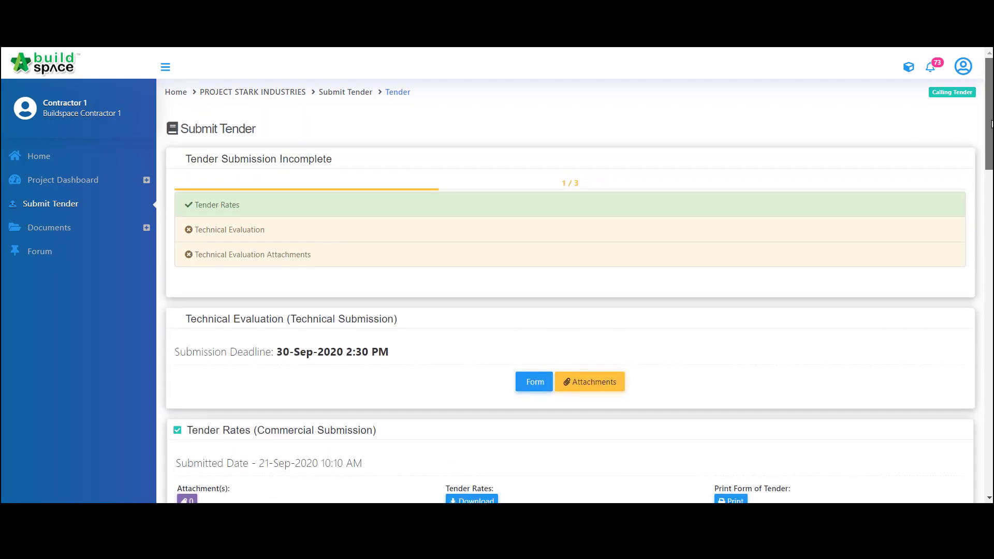
pyautogui.click(239, 231)
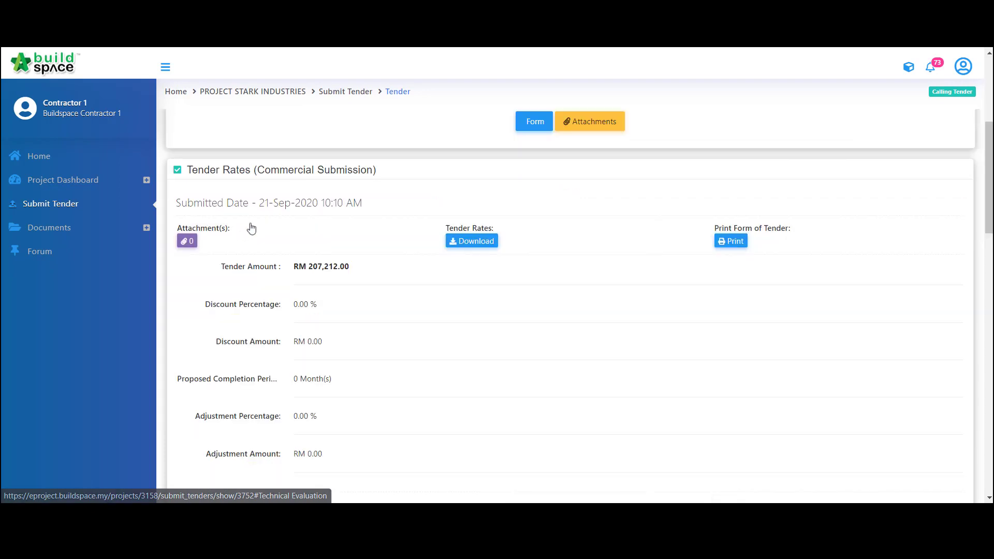
pyautogui.click(534, 122)
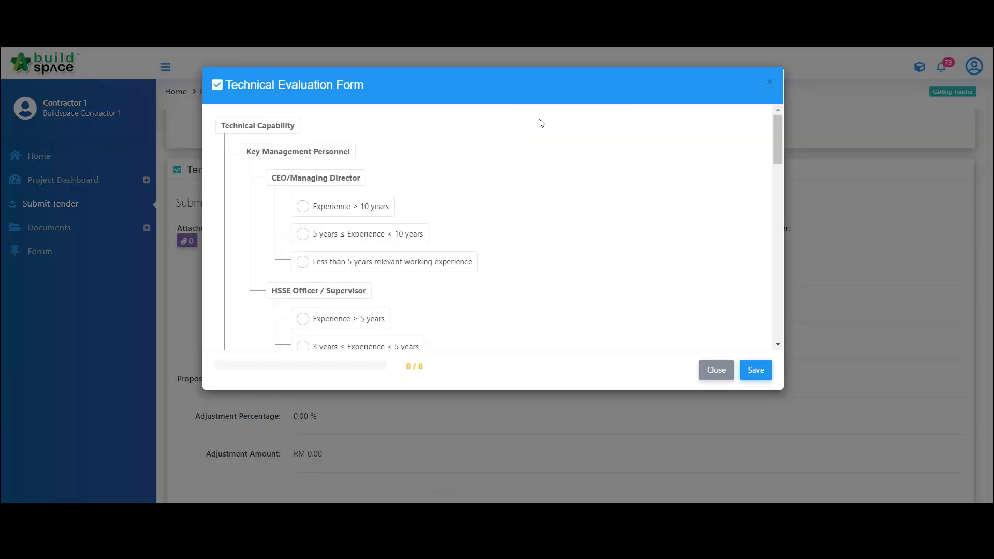
pyautogui.click(351, 206)
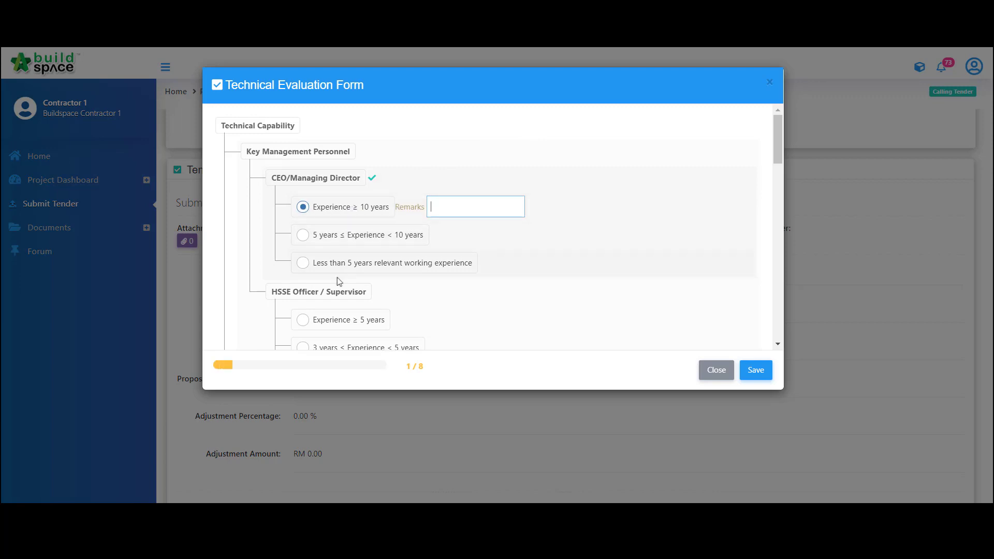
pyautogui.click(330, 321)
pyautogui.scroll(-3, 330, 326)
pyautogui.click(329, 336)
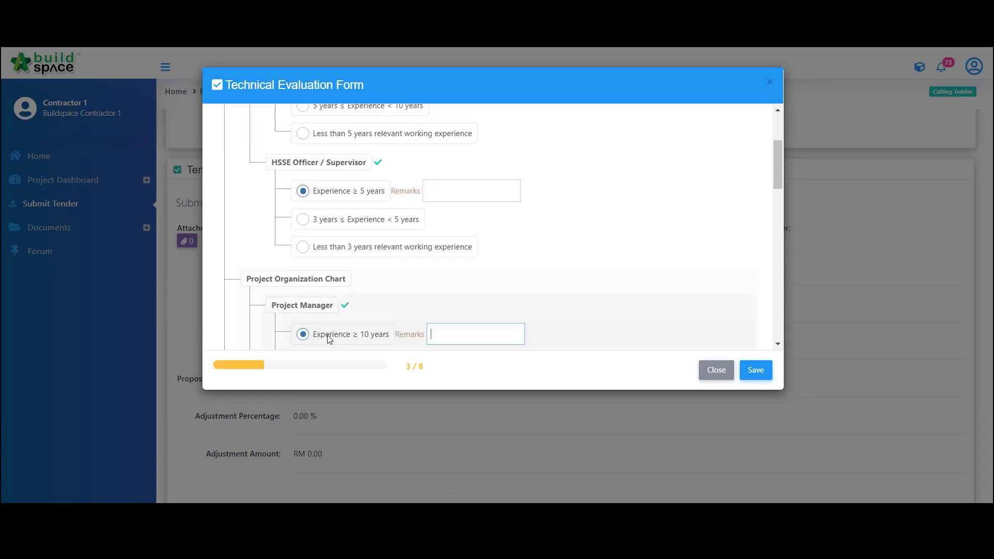
# Choose 5 years ≤ Experience < 10 years for the role just above the Environmental, Safety & Health section, and answer the ESH Performance Rating.
pyautogui.scroll(-4, 328, 339)
pyautogui.click(333, 285)
pyautogui.scroll(-3, 332, 285)
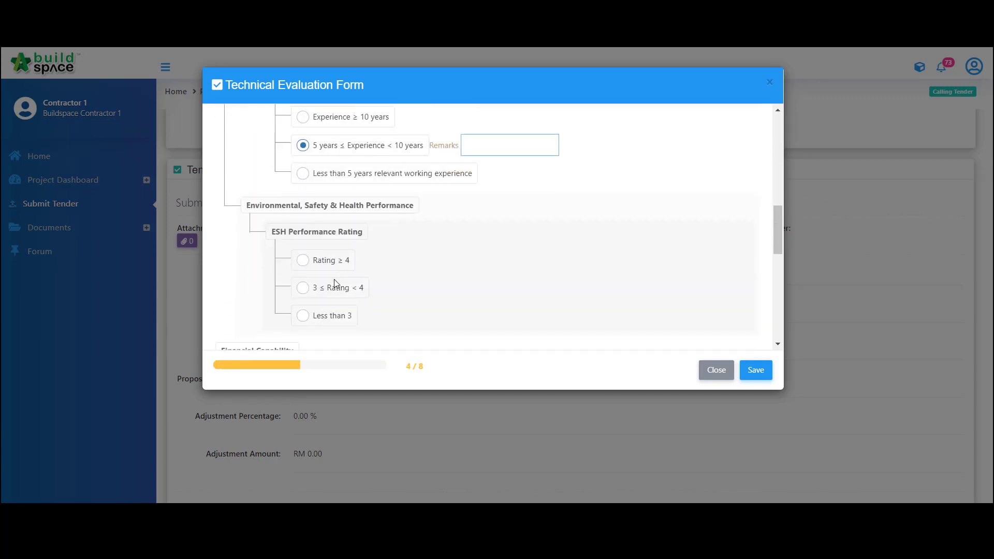
pyautogui.click(334, 232)
# Set Gross Profit Margin to ≥ 10%, Liquidity Ratio to ≥ 1.25 times and Gearing Ratio to ≤ 0.75 times, and save the form.
pyautogui.scroll(-4, 333, 233)
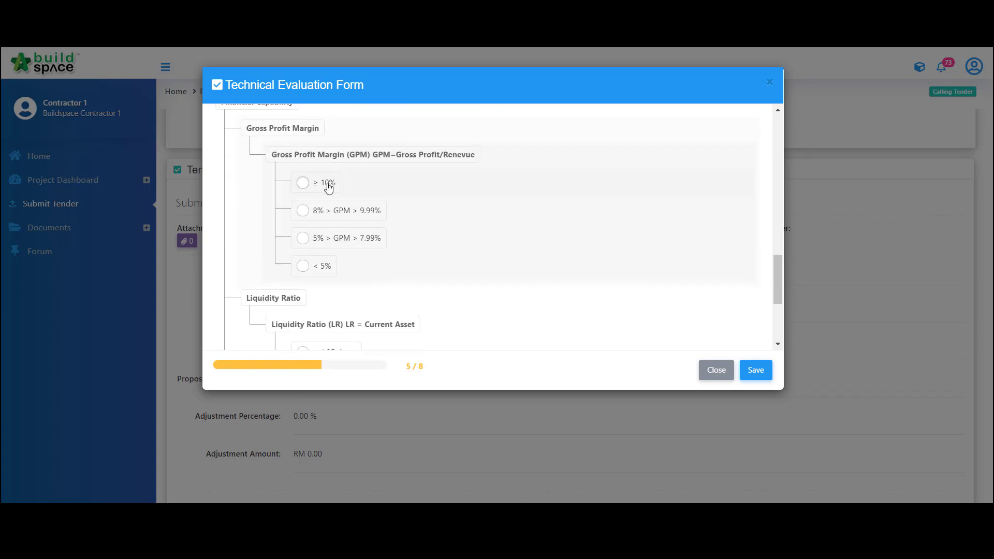
pyautogui.click(329, 185)
pyautogui.scroll(-3, 328, 186)
pyautogui.click(317, 177)
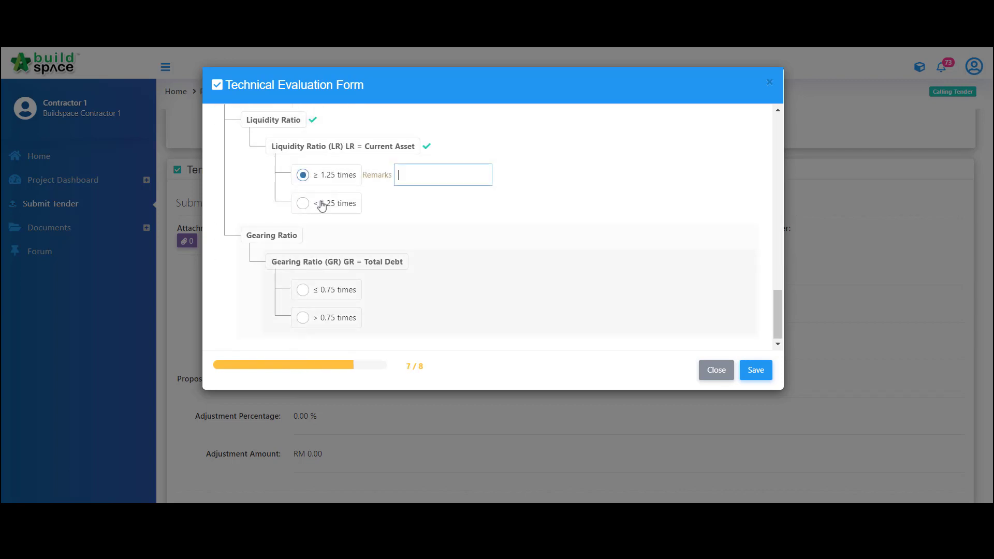
pyautogui.click(326, 290)
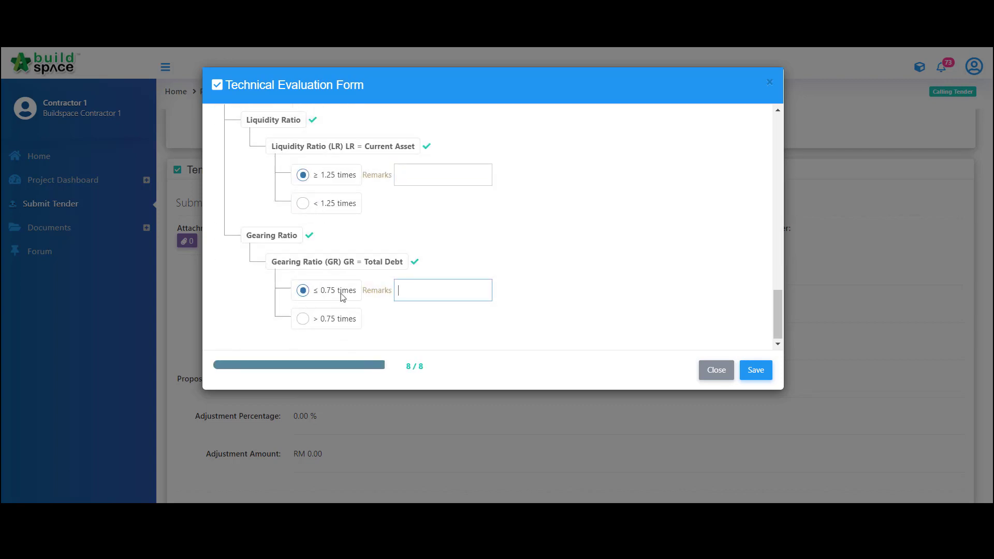
pyautogui.click(756, 373)
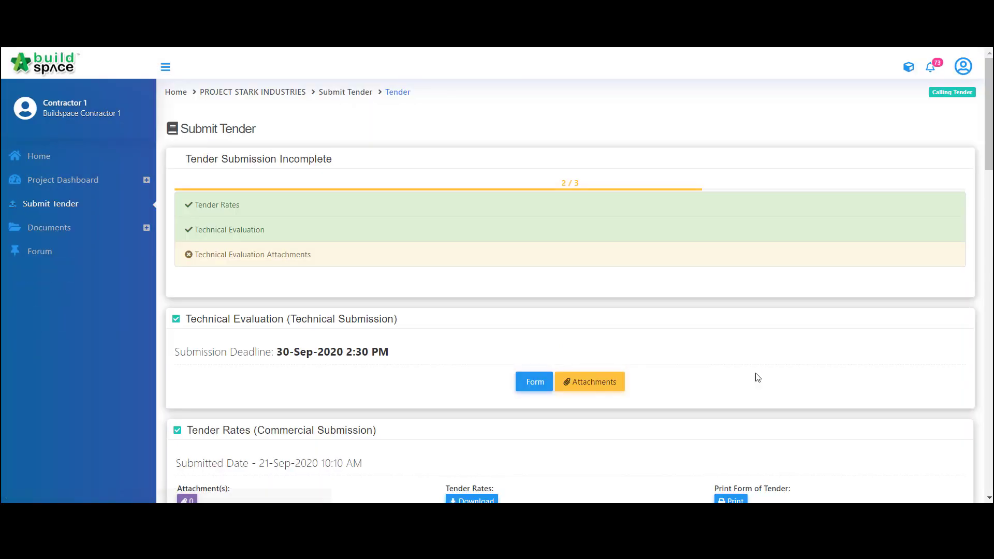
# Open the technical evaluation attachments and choose 1 (1).pdf as the Company Registration file.
pyautogui.click(594, 383)
pyautogui.click(590, 384)
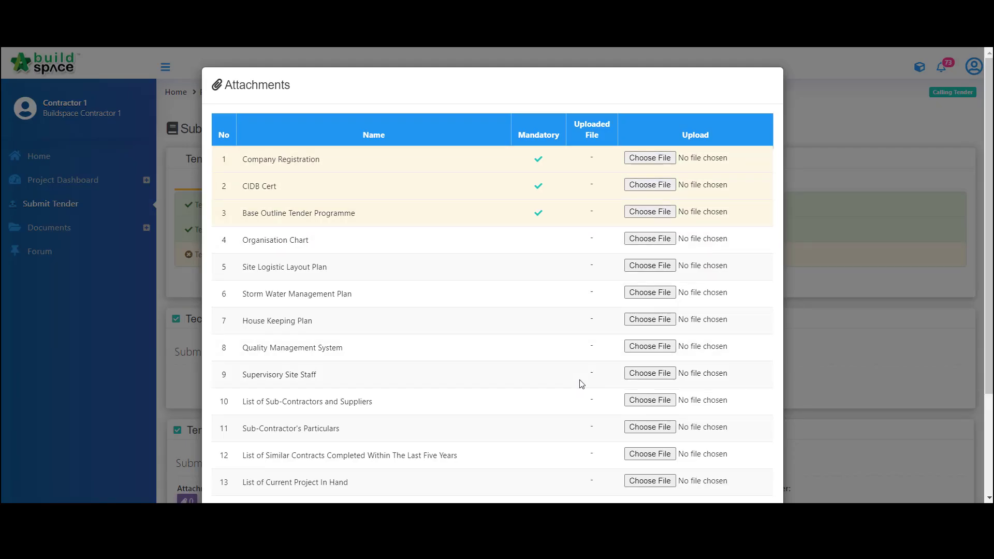
pyautogui.click(637, 159)
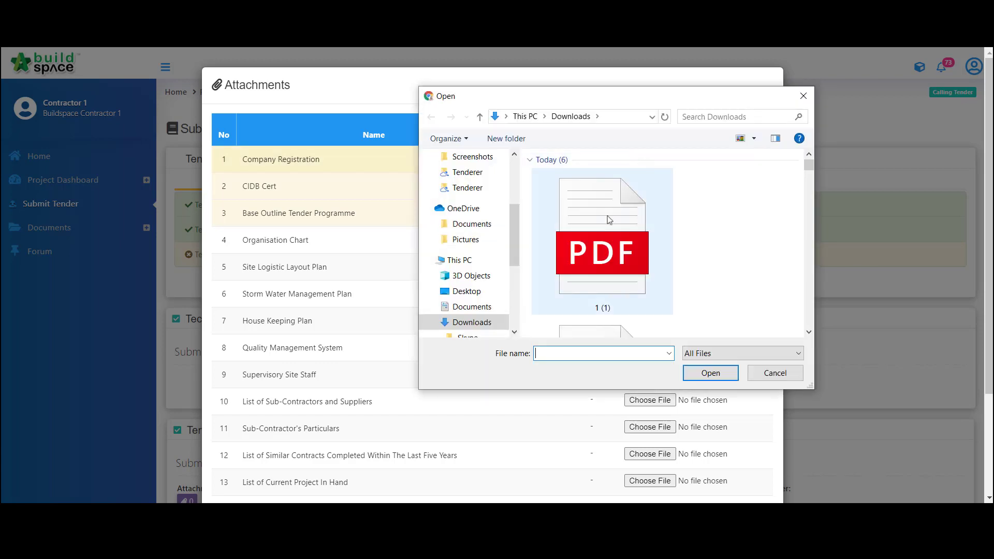
pyautogui.click(609, 221)
pyautogui.click(699, 374)
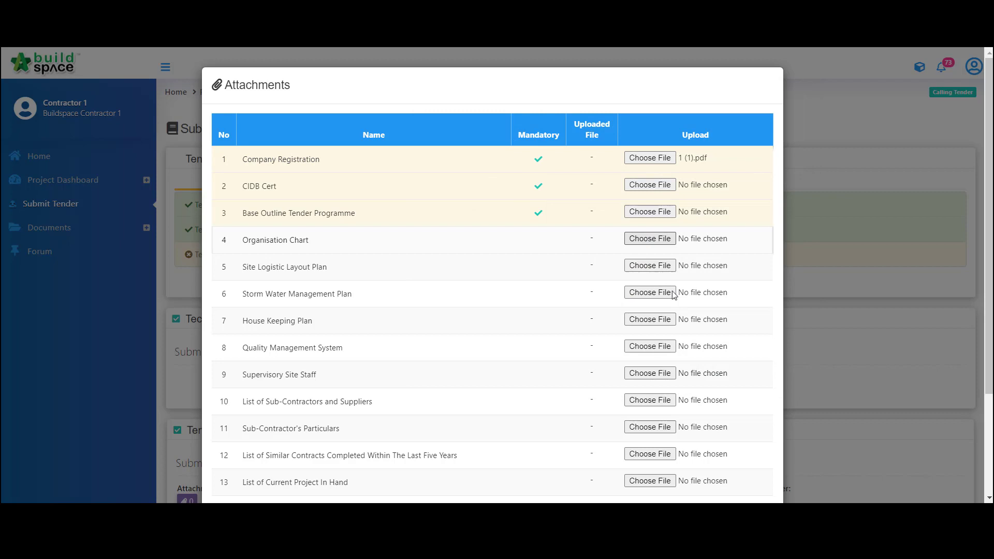
# Choose 1 (1).pdf for both CIDB Cert and Base Outline Tender Programme, and upload the attachments.
pyautogui.click(644, 186)
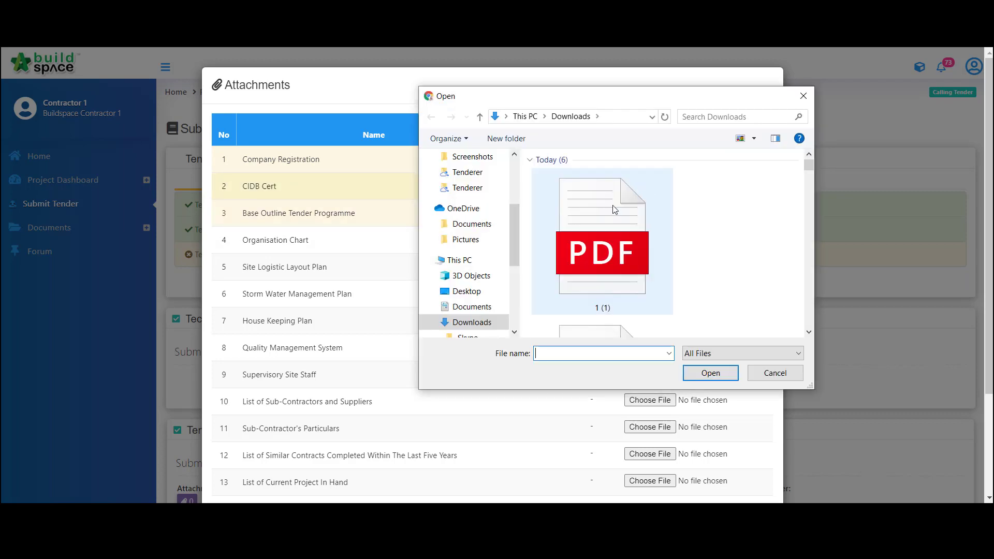
pyautogui.click(613, 206)
pyautogui.click(700, 373)
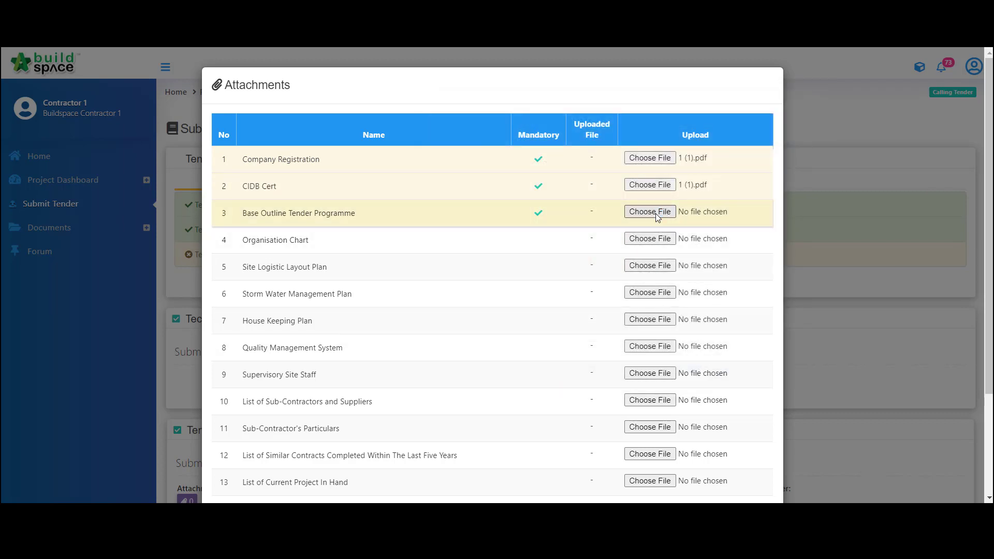
pyautogui.click(656, 213)
pyautogui.click(598, 207)
pyautogui.click(705, 373)
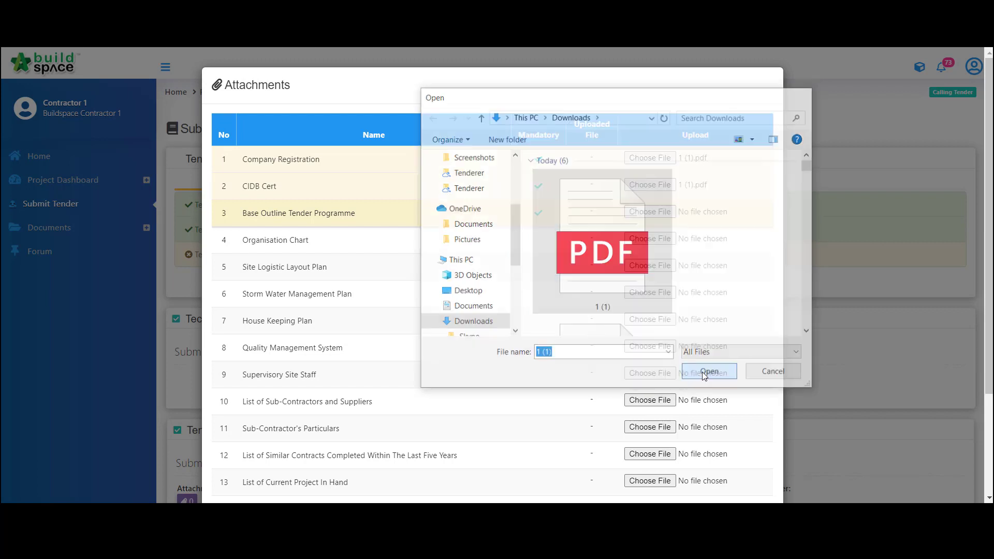
pyautogui.scroll(-3, 704, 376)
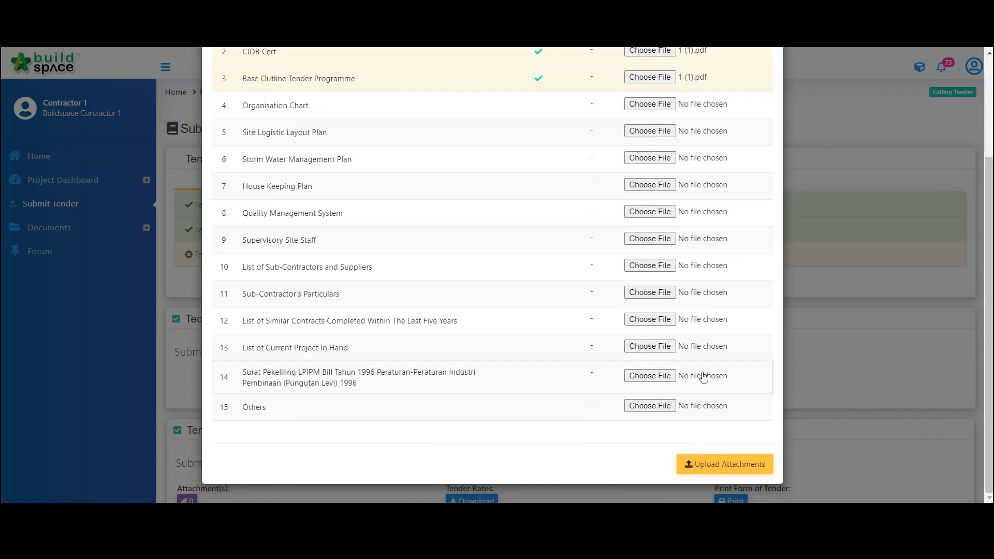
pyautogui.click(731, 465)
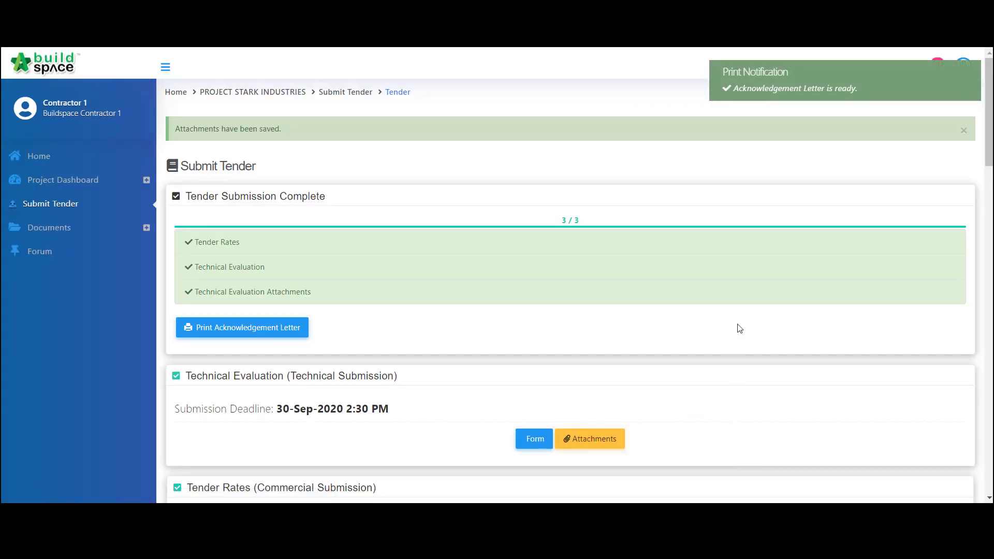
# Print the acknowledgement letter of the tender submission and check its tender deposit and tender bond amounts.
pyautogui.click(749, 89)
pyautogui.click(264, 328)
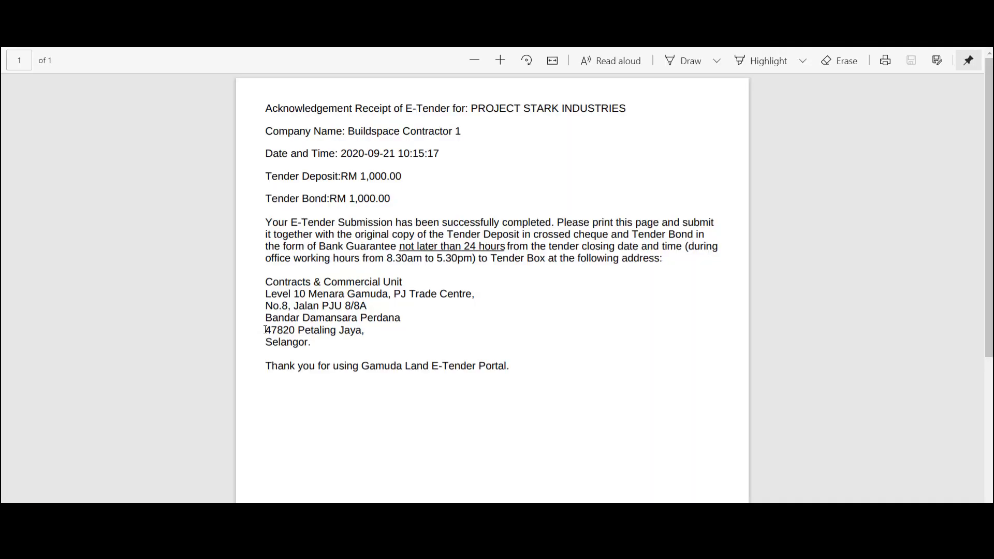
pyautogui.moveTo(353, 178); pyautogui.dragTo(409, 173)
pyautogui.moveTo(337, 199); pyautogui.dragTo(400, 199)
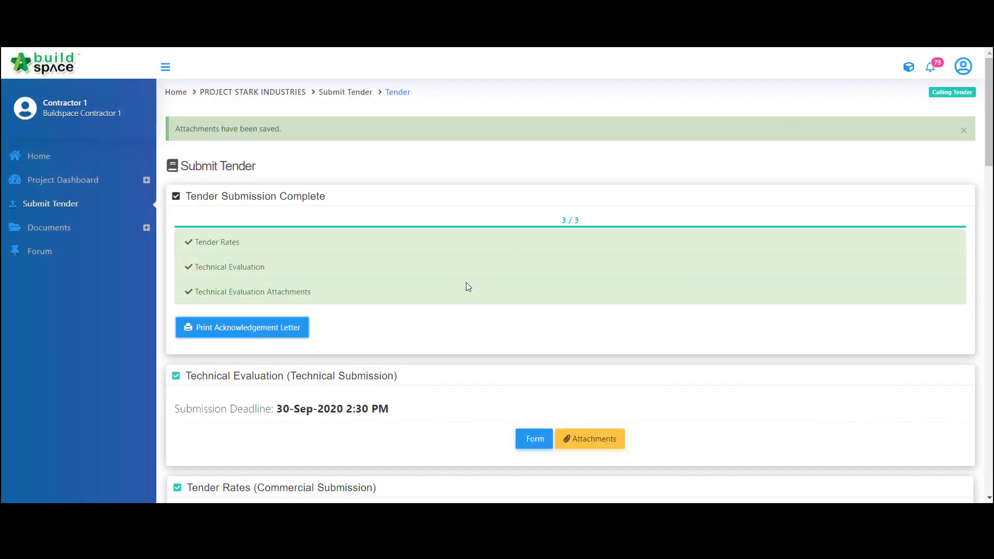
# Print the Form of Tender from the Tender Rates (Commercial Submission) section and review the document.
pyautogui.scroll(-2, 466, 282)
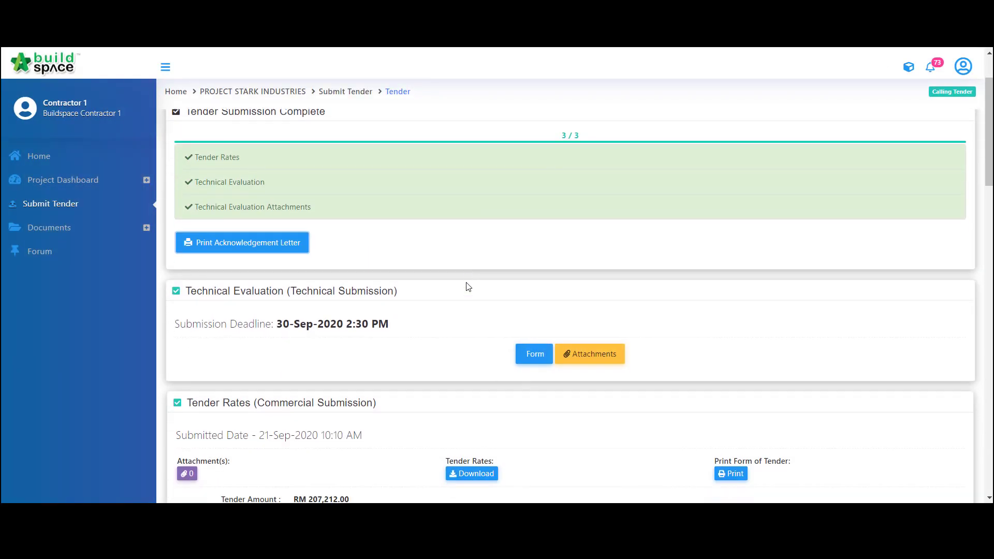
pyautogui.scroll(-4, 469, 287)
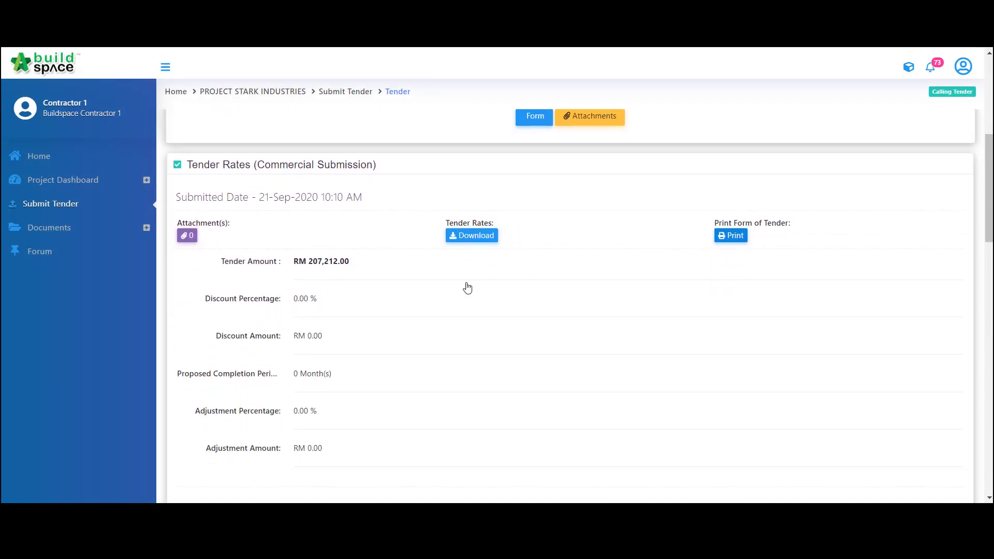
pyautogui.click(728, 235)
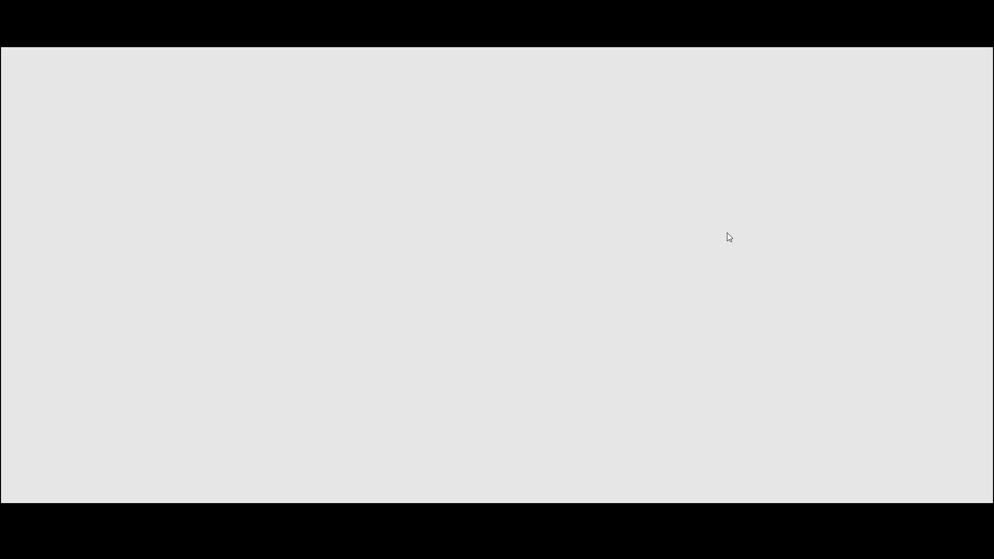
pyautogui.scroll(-2, 321, 240)
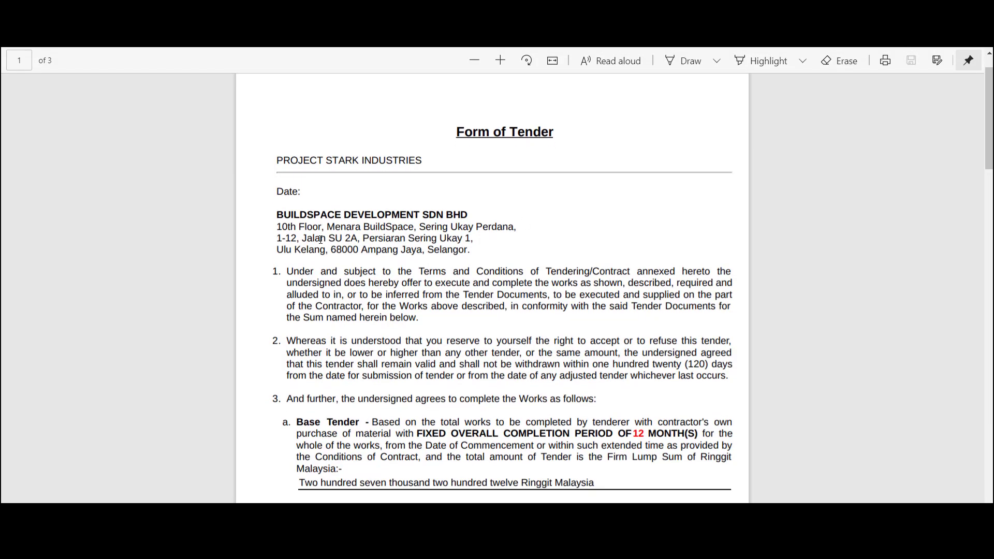
# Check the Base Tender and Tender Alternative A sums written out in the Form of Tender.
pyautogui.moveTo(298, 431); pyautogui.dragTo(600, 431)
pyautogui.scroll(-5, 599, 431)
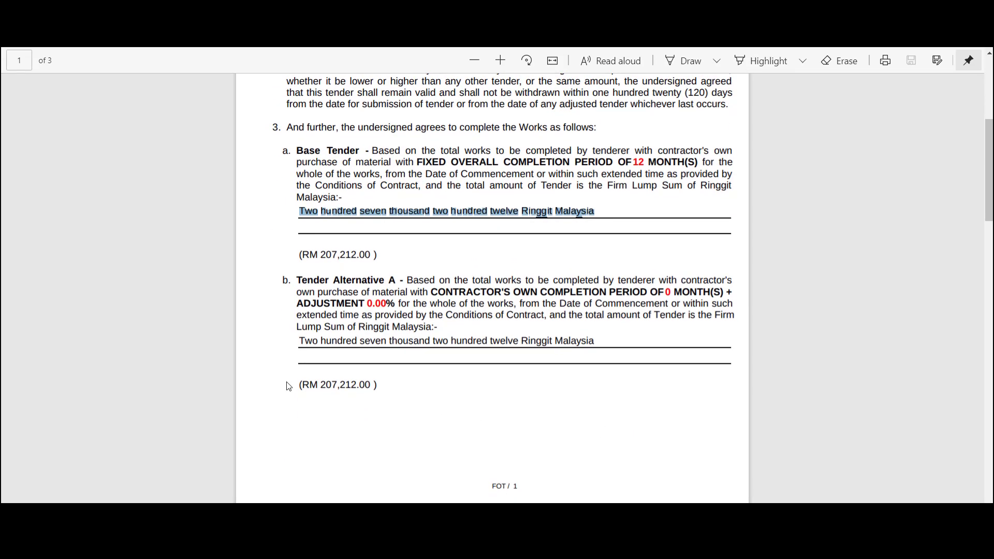
pyautogui.moveTo(296, 344); pyautogui.dragTo(603, 348)
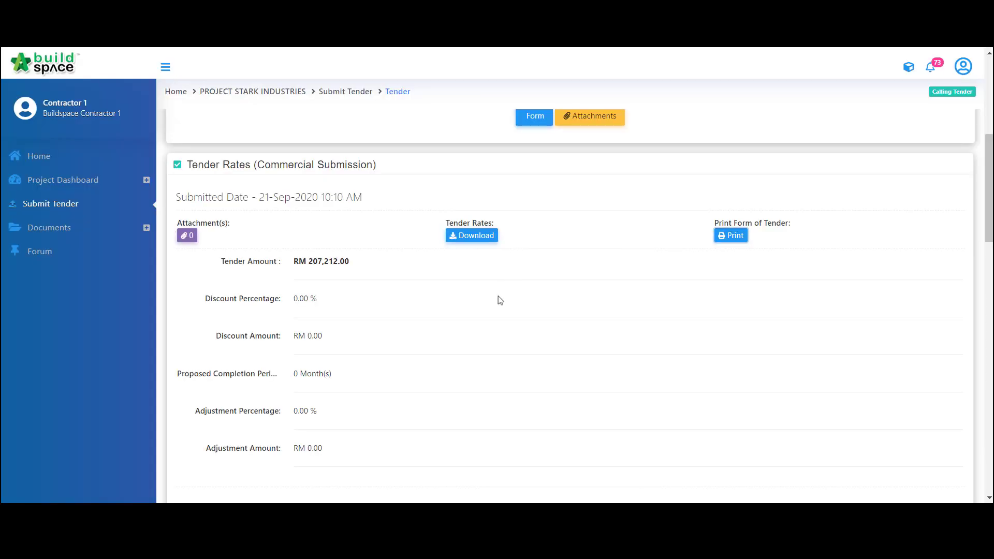
# Set the project discount percentage to 10% in the tender rates information.
pyautogui.scroll(-6, 499, 301)
pyautogui.scroll(-7, 498, 305)
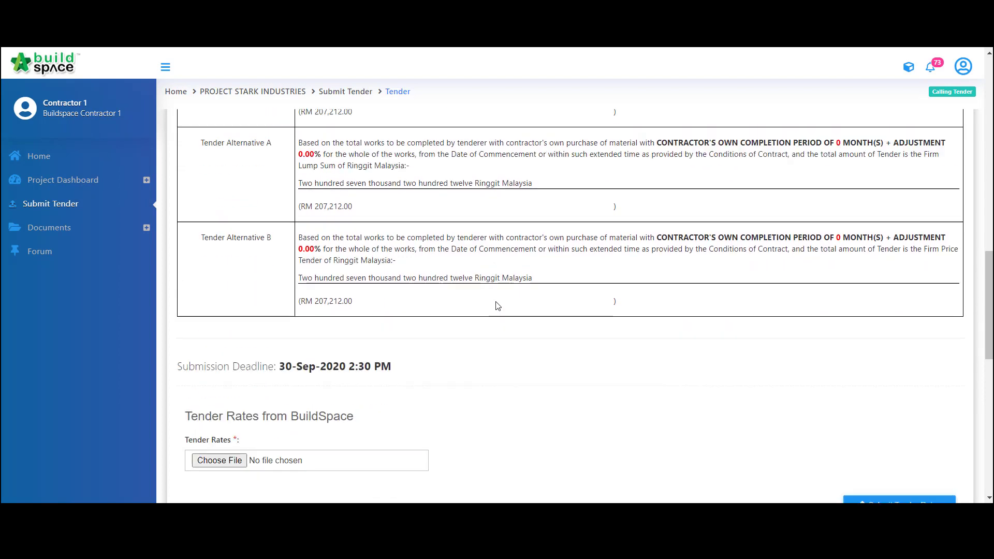
pyautogui.scroll(-3, 498, 306)
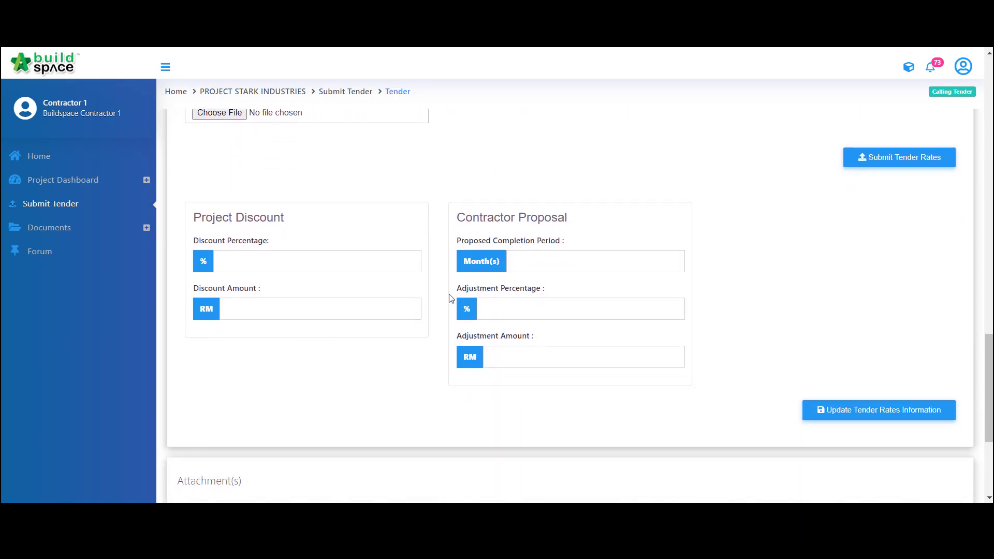
pyautogui.click(237, 260)
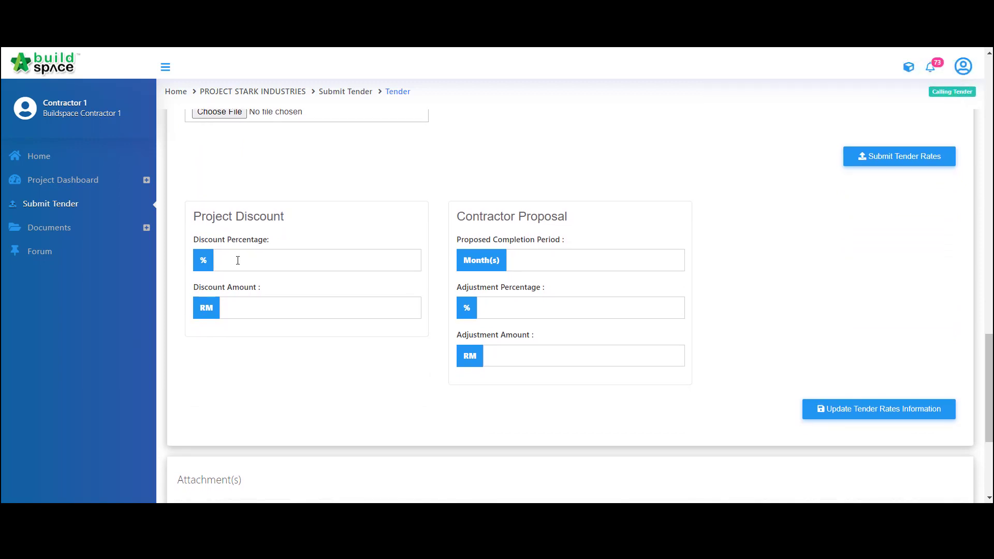
pyautogui.scroll(1, 238, 261)
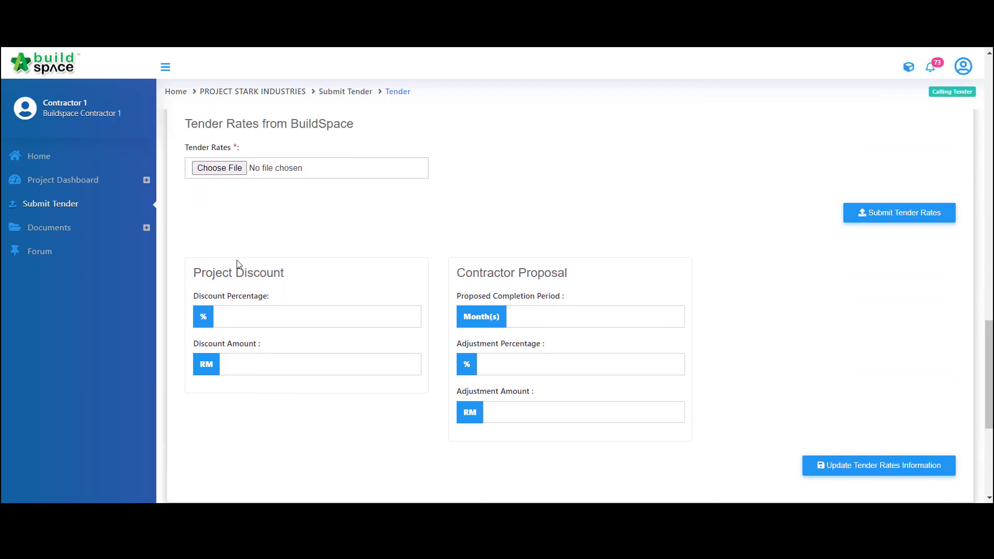
pyautogui.click(273, 327)
pyautogui.write('10')
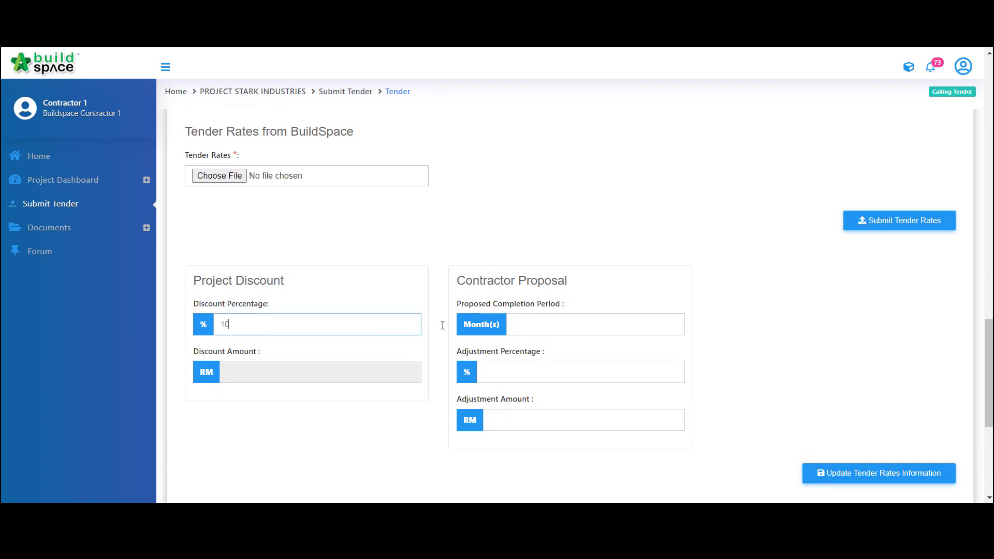
# Propose a completion period of 10 months with a 7% adjustment, and update the tender rates information.
pyautogui.click(541, 324)
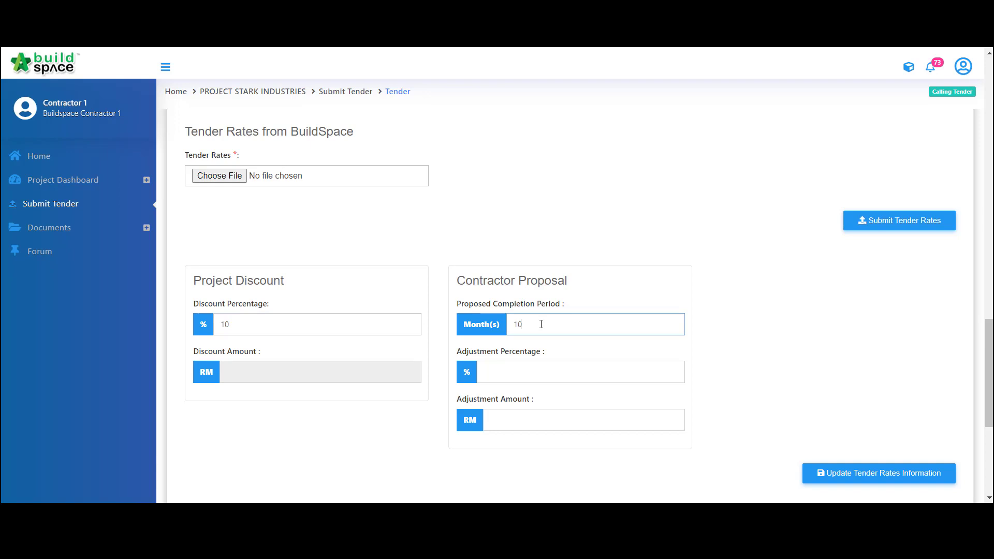
pyautogui.click(524, 370)
pyautogui.write('7')
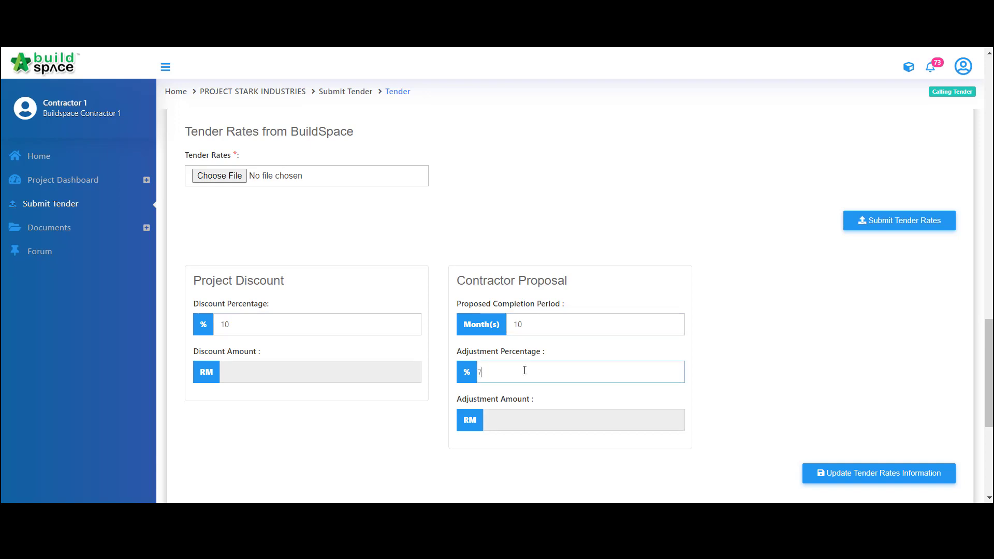
pyautogui.click(846, 477)
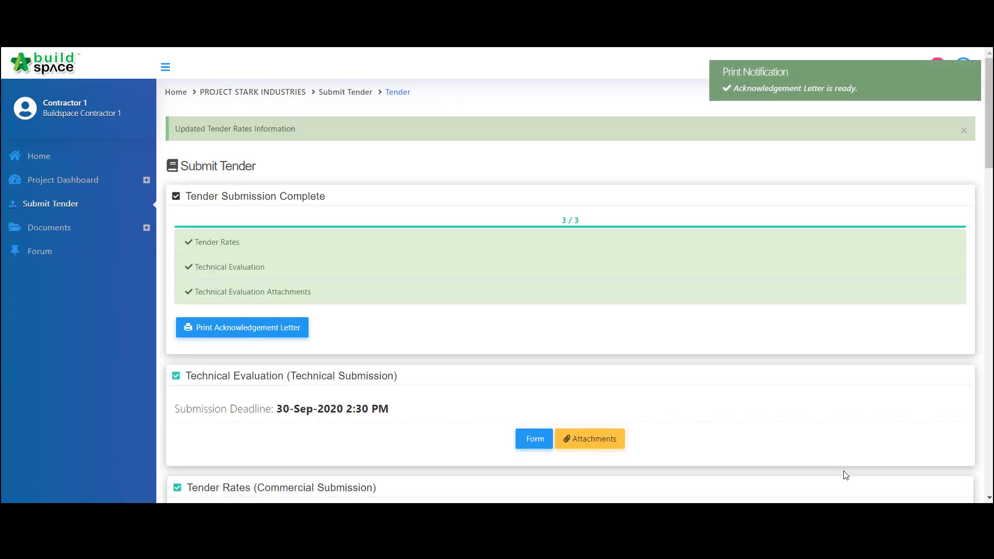
# Check the updated commercial submission summary and print the Form of Tender again.
pyautogui.scroll(-5, 774, 418)
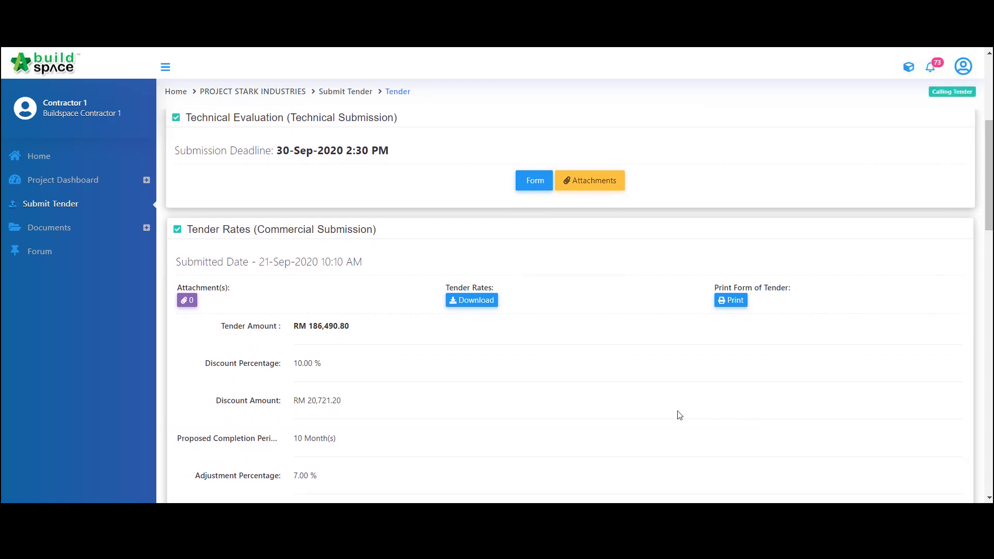
pyautogui.scroll(-2, 349, 407)
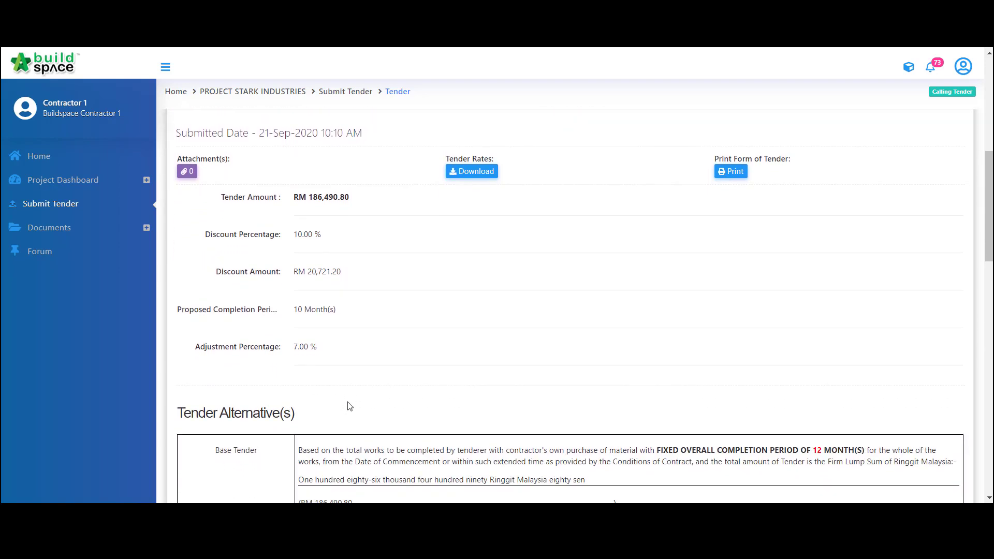
pyautogui.scroll(-3, 309, 289)
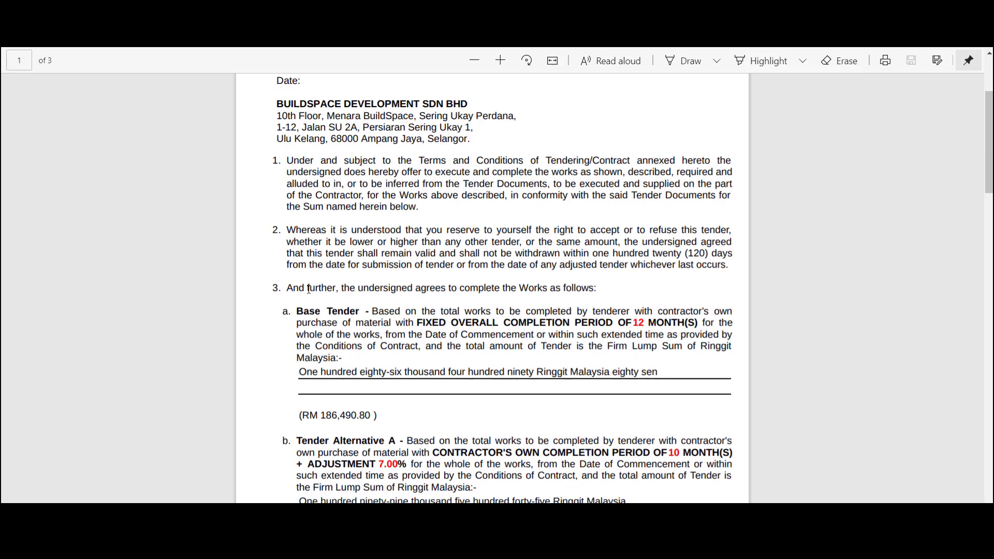
# Review the completion period, adjustment percentage and sums of Tender Alternatives A and B in the reprinted Form of Tender.
pyautogui.scroll(-3, 309, 289)
pyautogui.moveTo(378, 303); pyautogui.dragTo(408, 300)
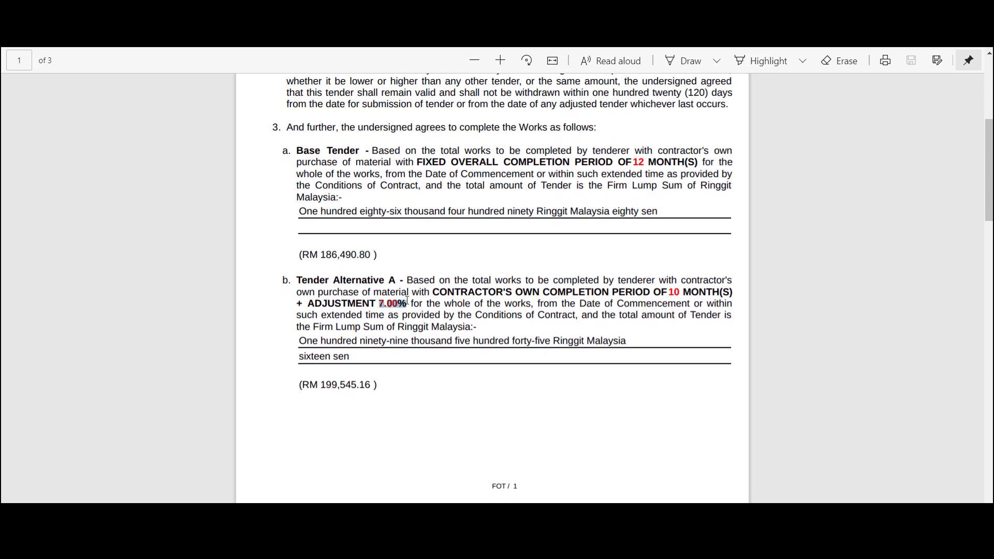
pyautogui.moveTo(672, 291); pyautogui.dragTo(658, 285)
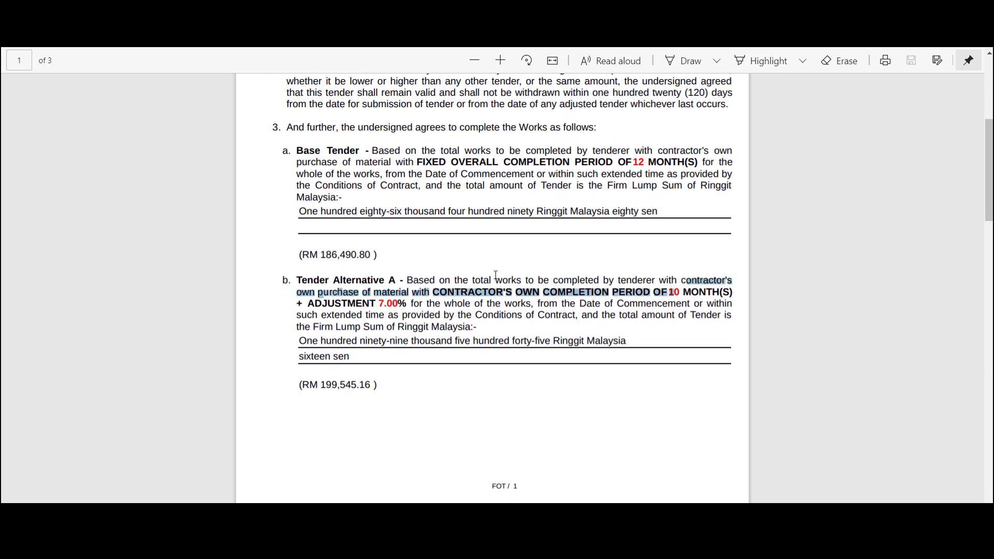
pyautogui.scroll(-4, 496, 275)
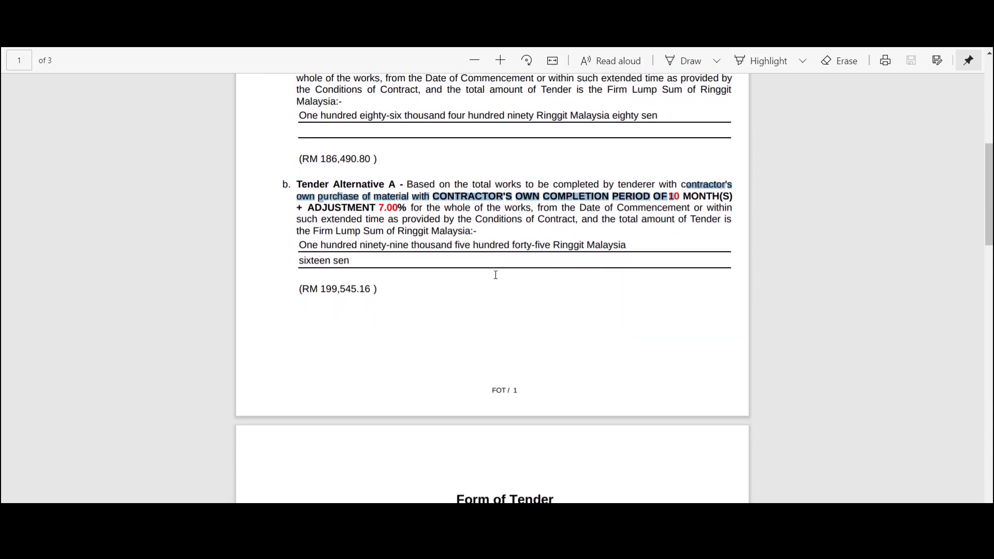
pyautogui.scroll(-2, 496, 275)
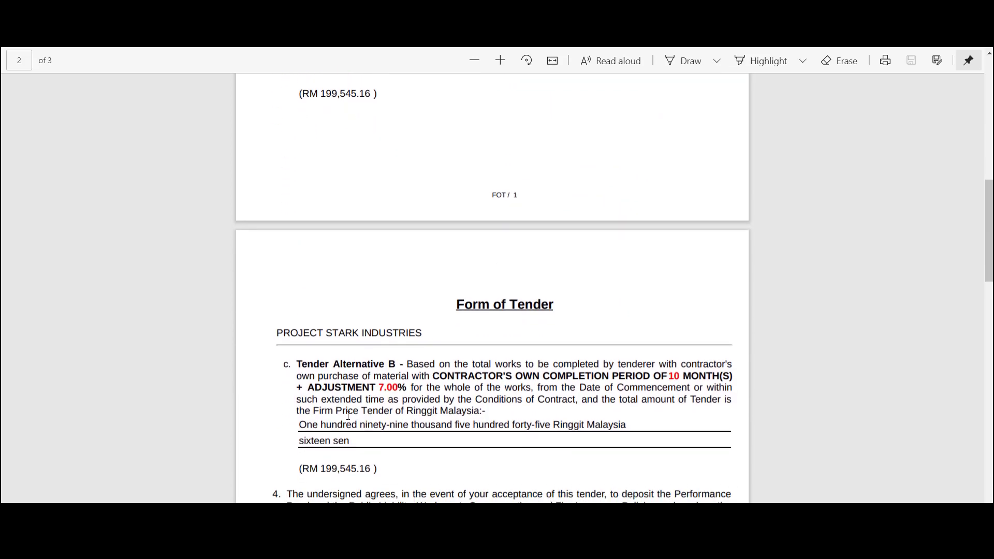
pyautogui.scroll(-4, 349, 416)
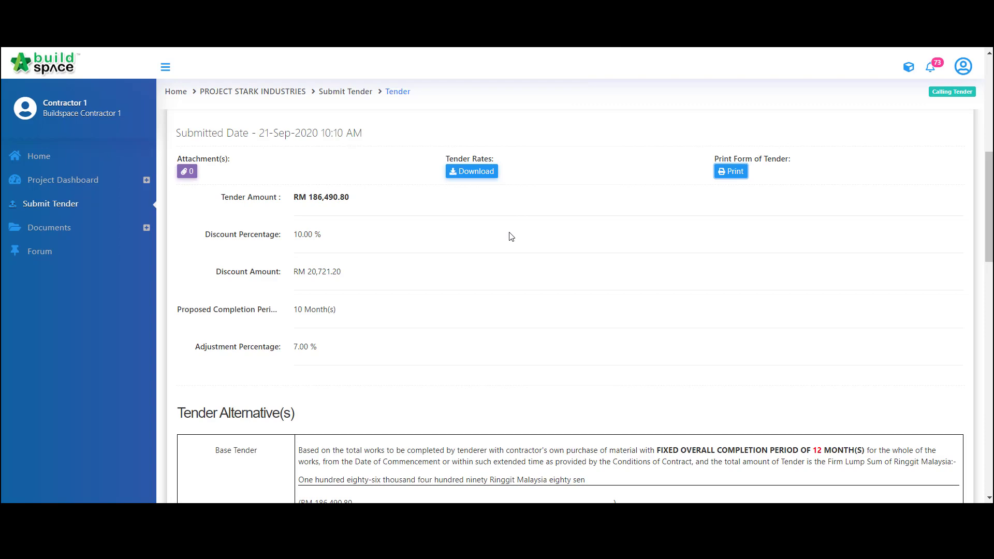
# Add file (12).pdf from Downloads as a tender rates attachment, upload it and save the attachments.
pyautogui.scroll(-15, 511, 236)
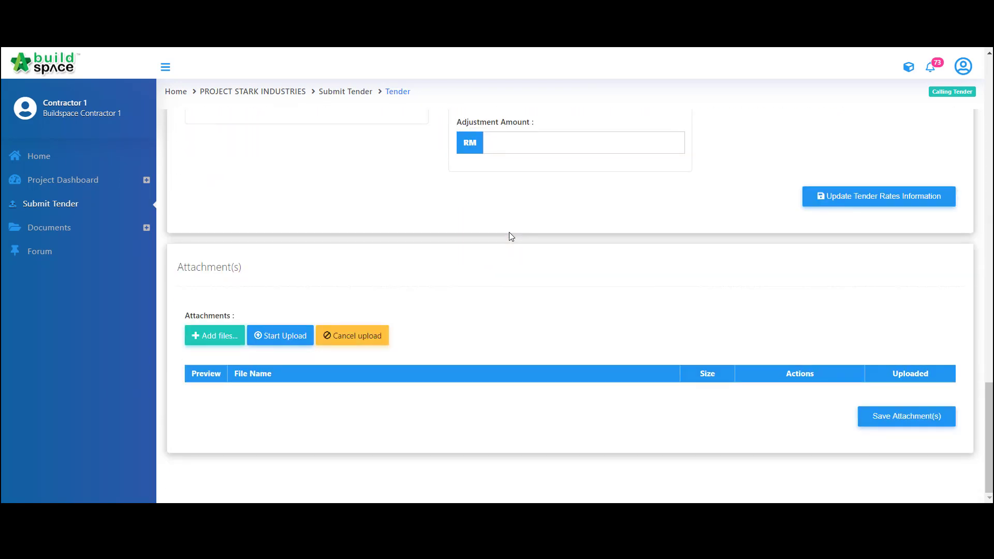
pyautogui.click(218, 334)
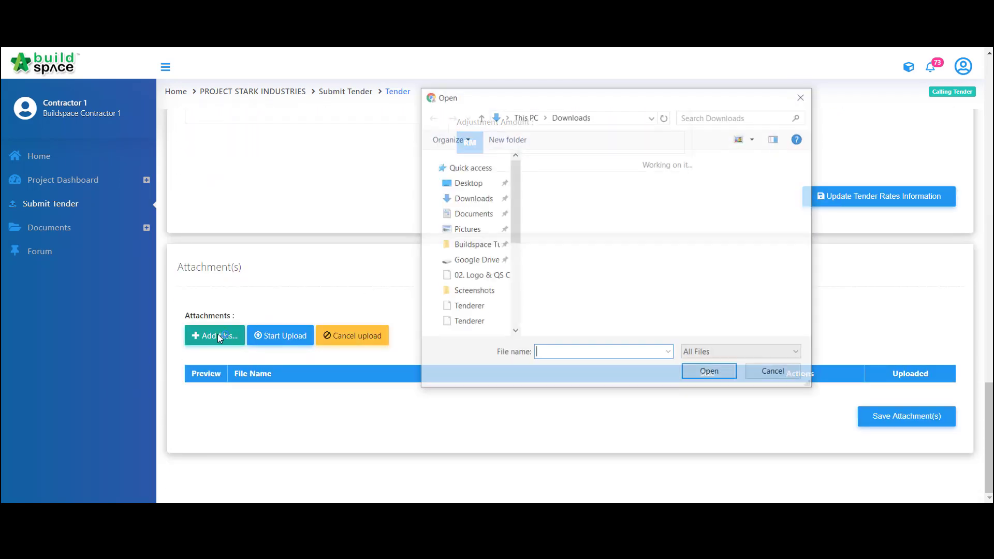
pyautogui.click(602, 243)
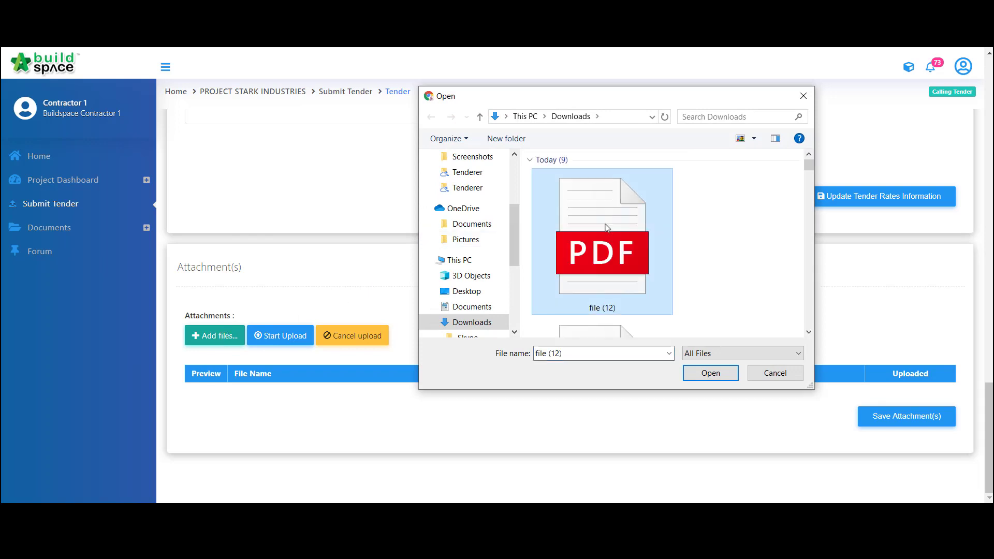
pyautogui.click(692, 374)
pyautogui.click(300, 337)
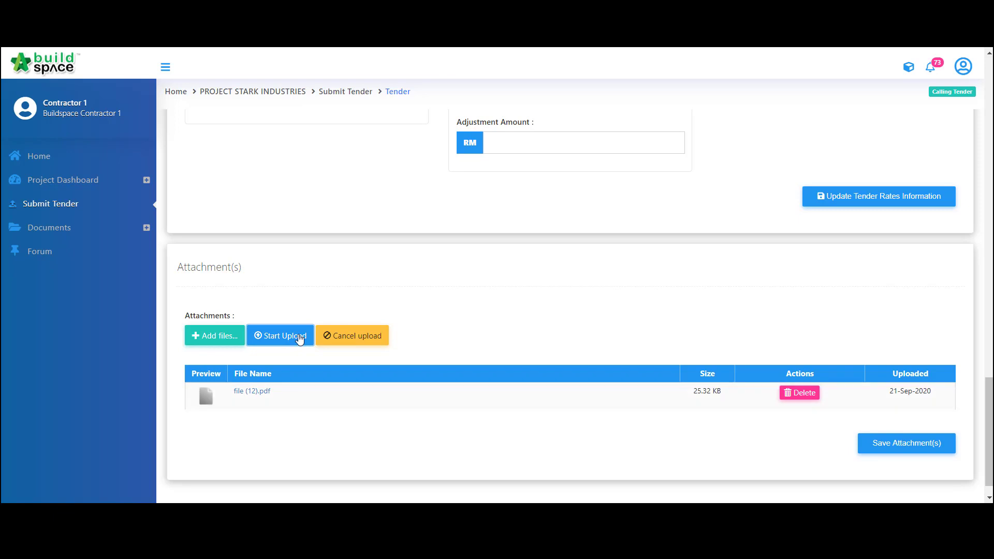
pyautogui.click(880, 446)
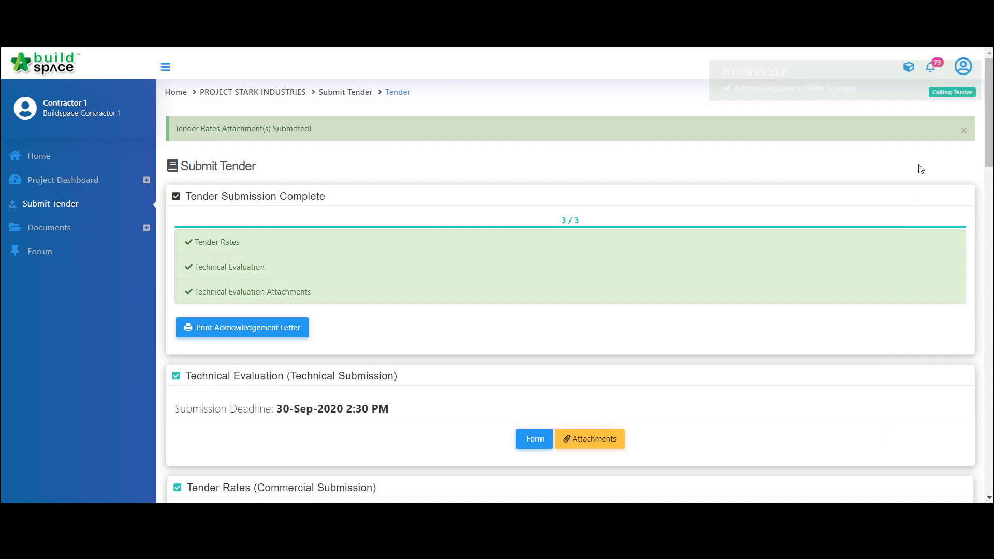
# Sign out of the contractor account and confirm.
pyautogui.click(963, 67)
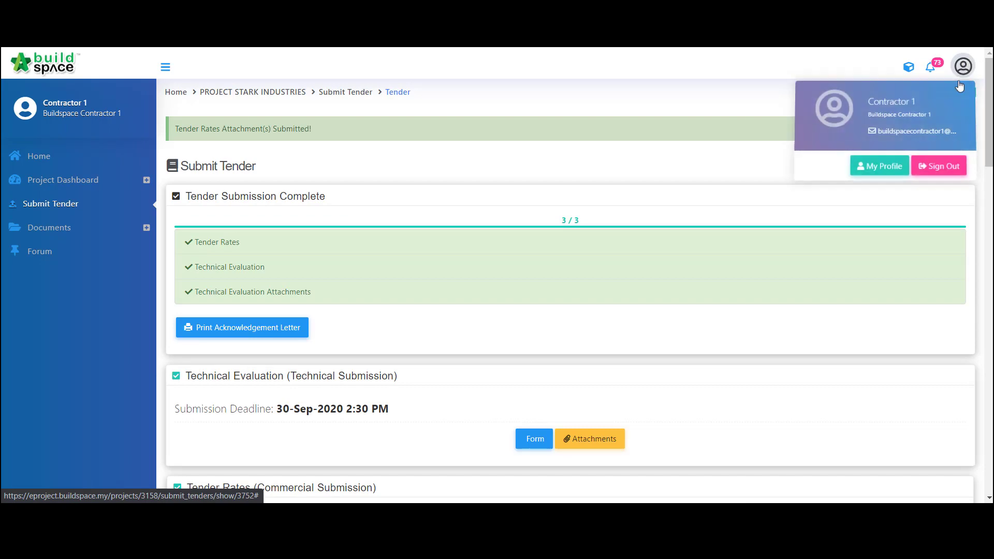
pyautogui.click(934, 169)
pyautogui.click(732, 271)
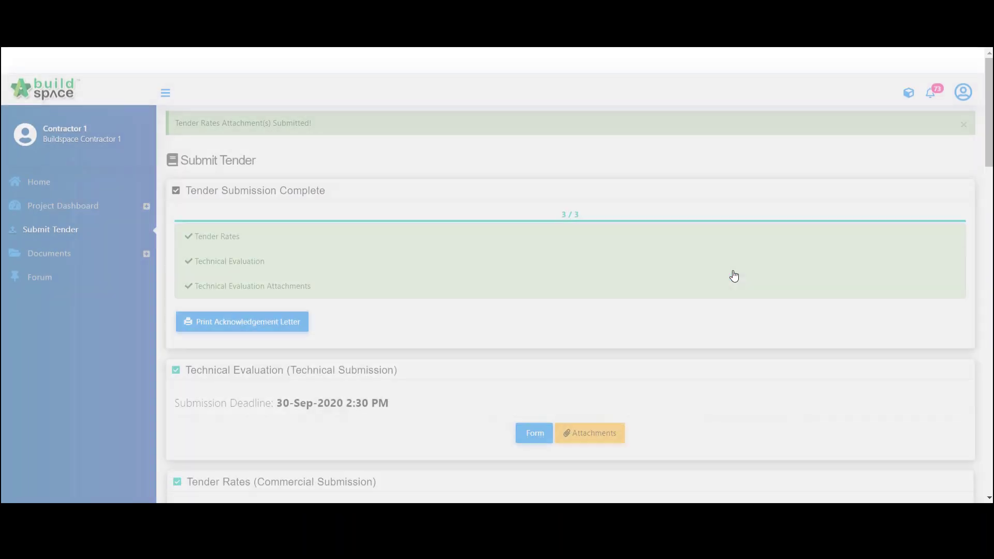